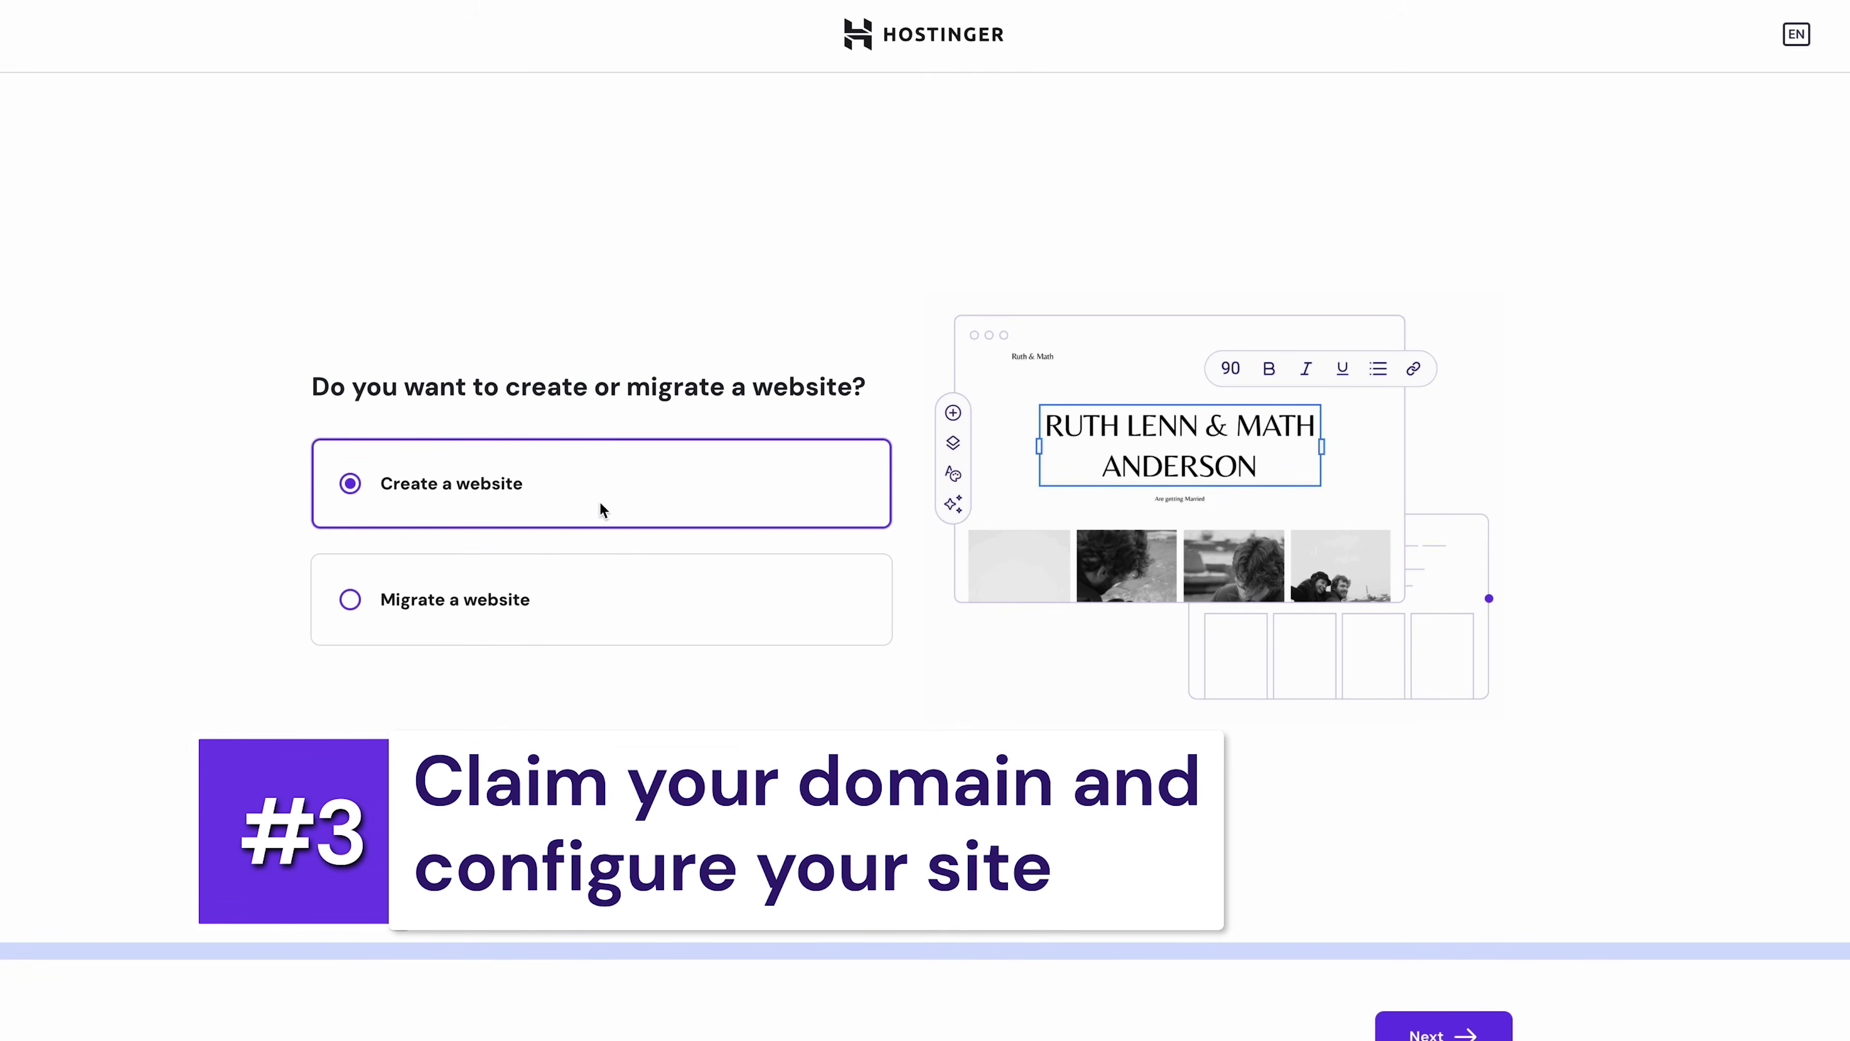
- Choose to create a new website and accept the filled-in login details for the WordPress account
{"action": "scroll", "coordinate": [1016, 810], "scroll_direction": "down", "scroll_amount": 2}
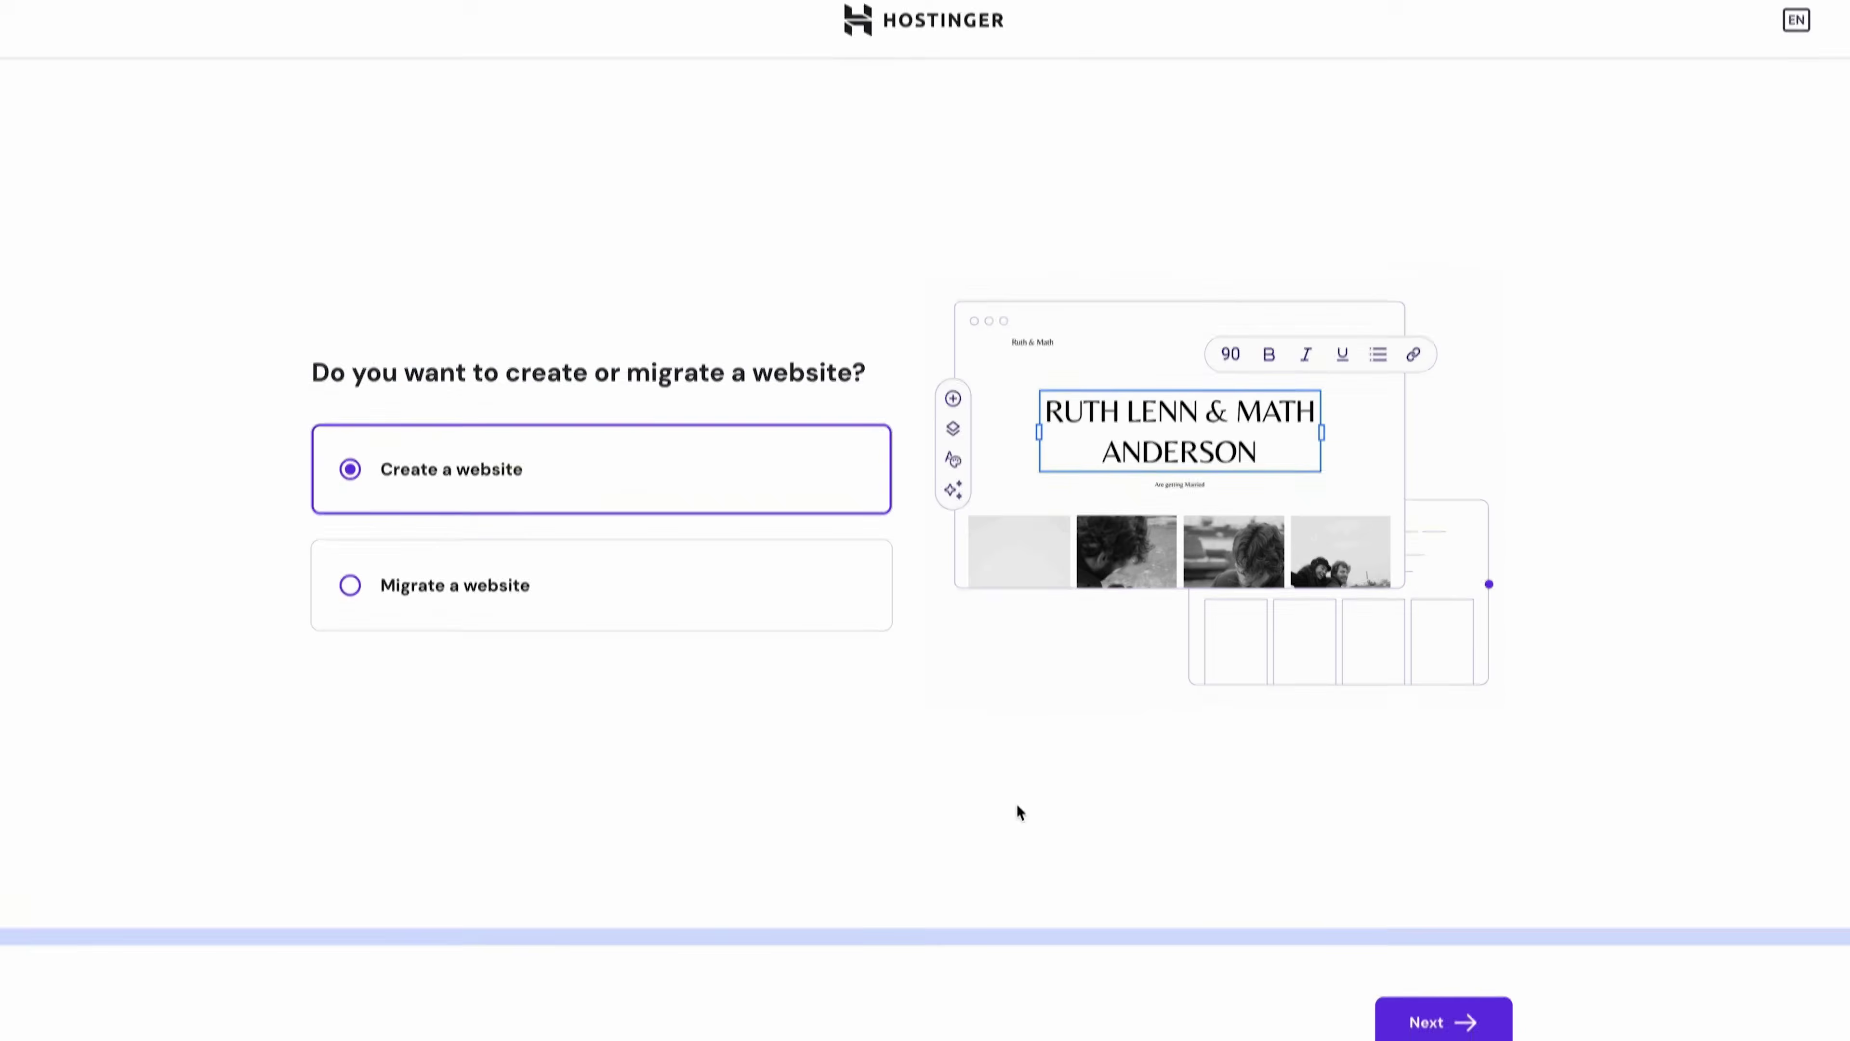
{"action": "left_click", "coordinate": [1415, 963]}
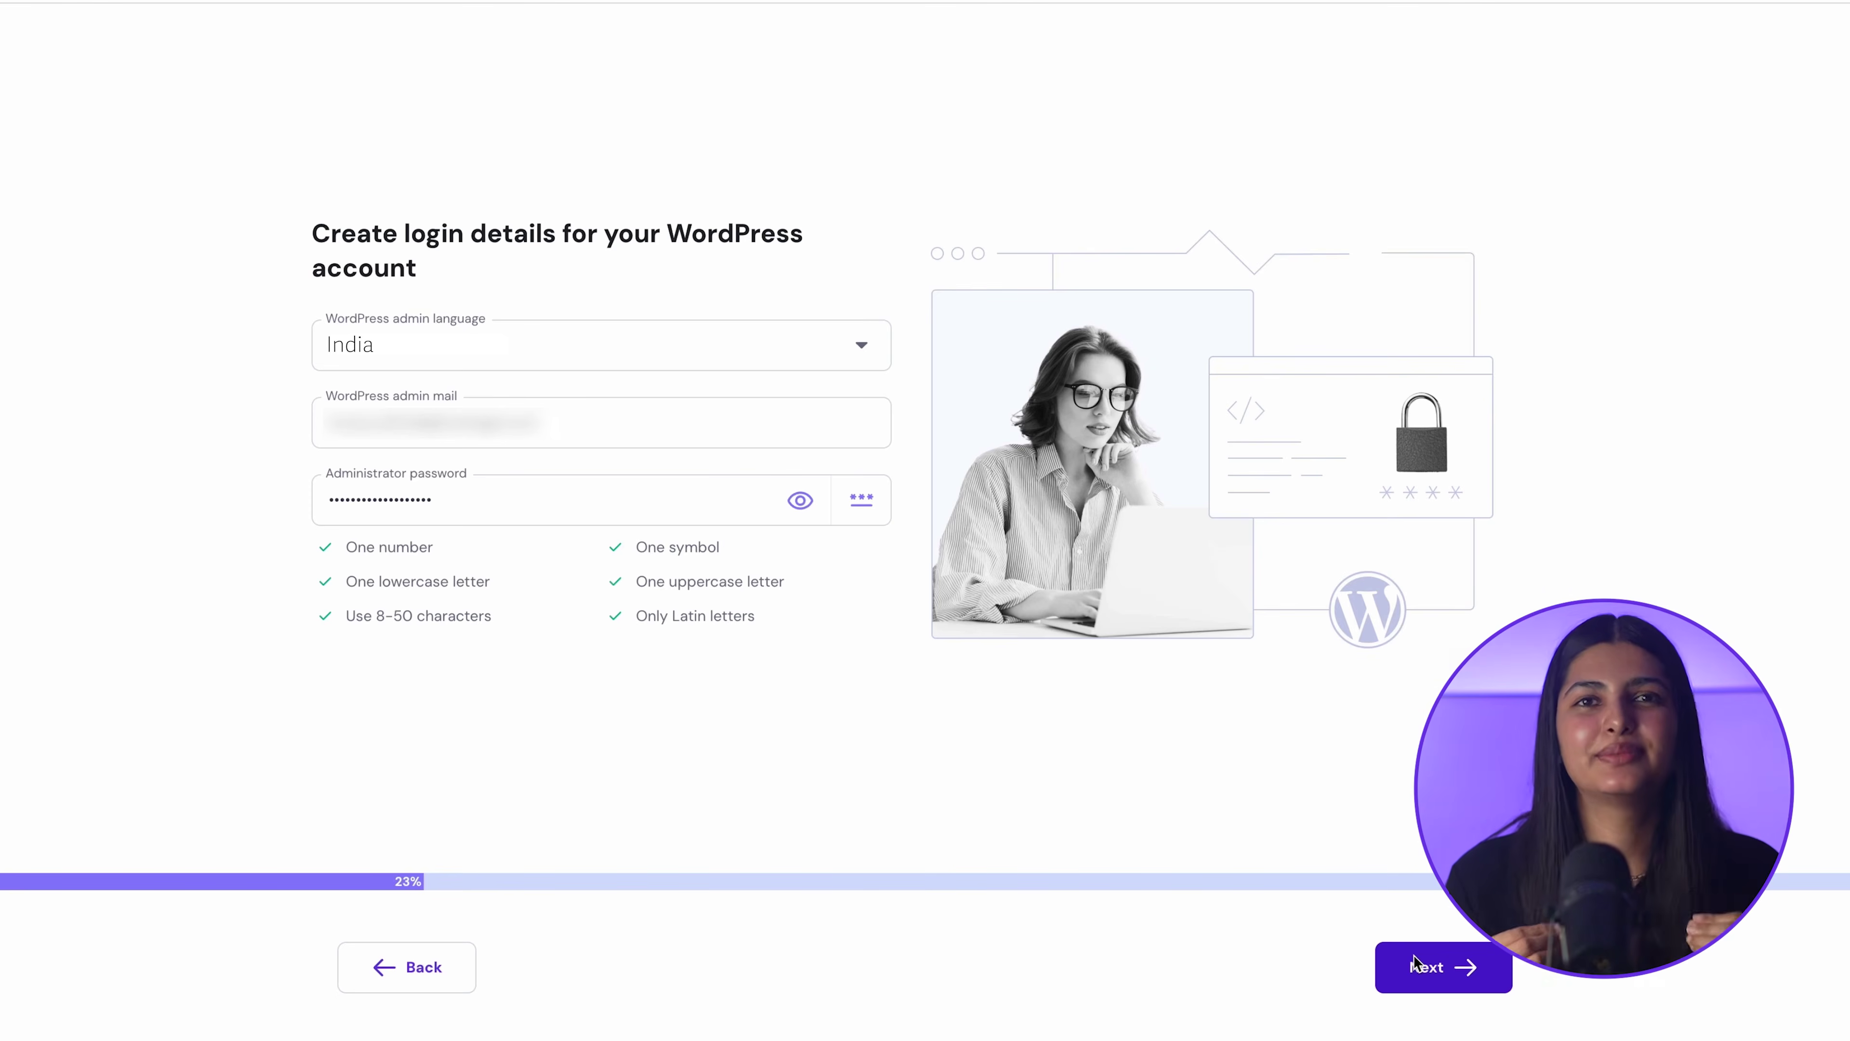
{"action": "left_click", "coordinate": [1414, 964]}
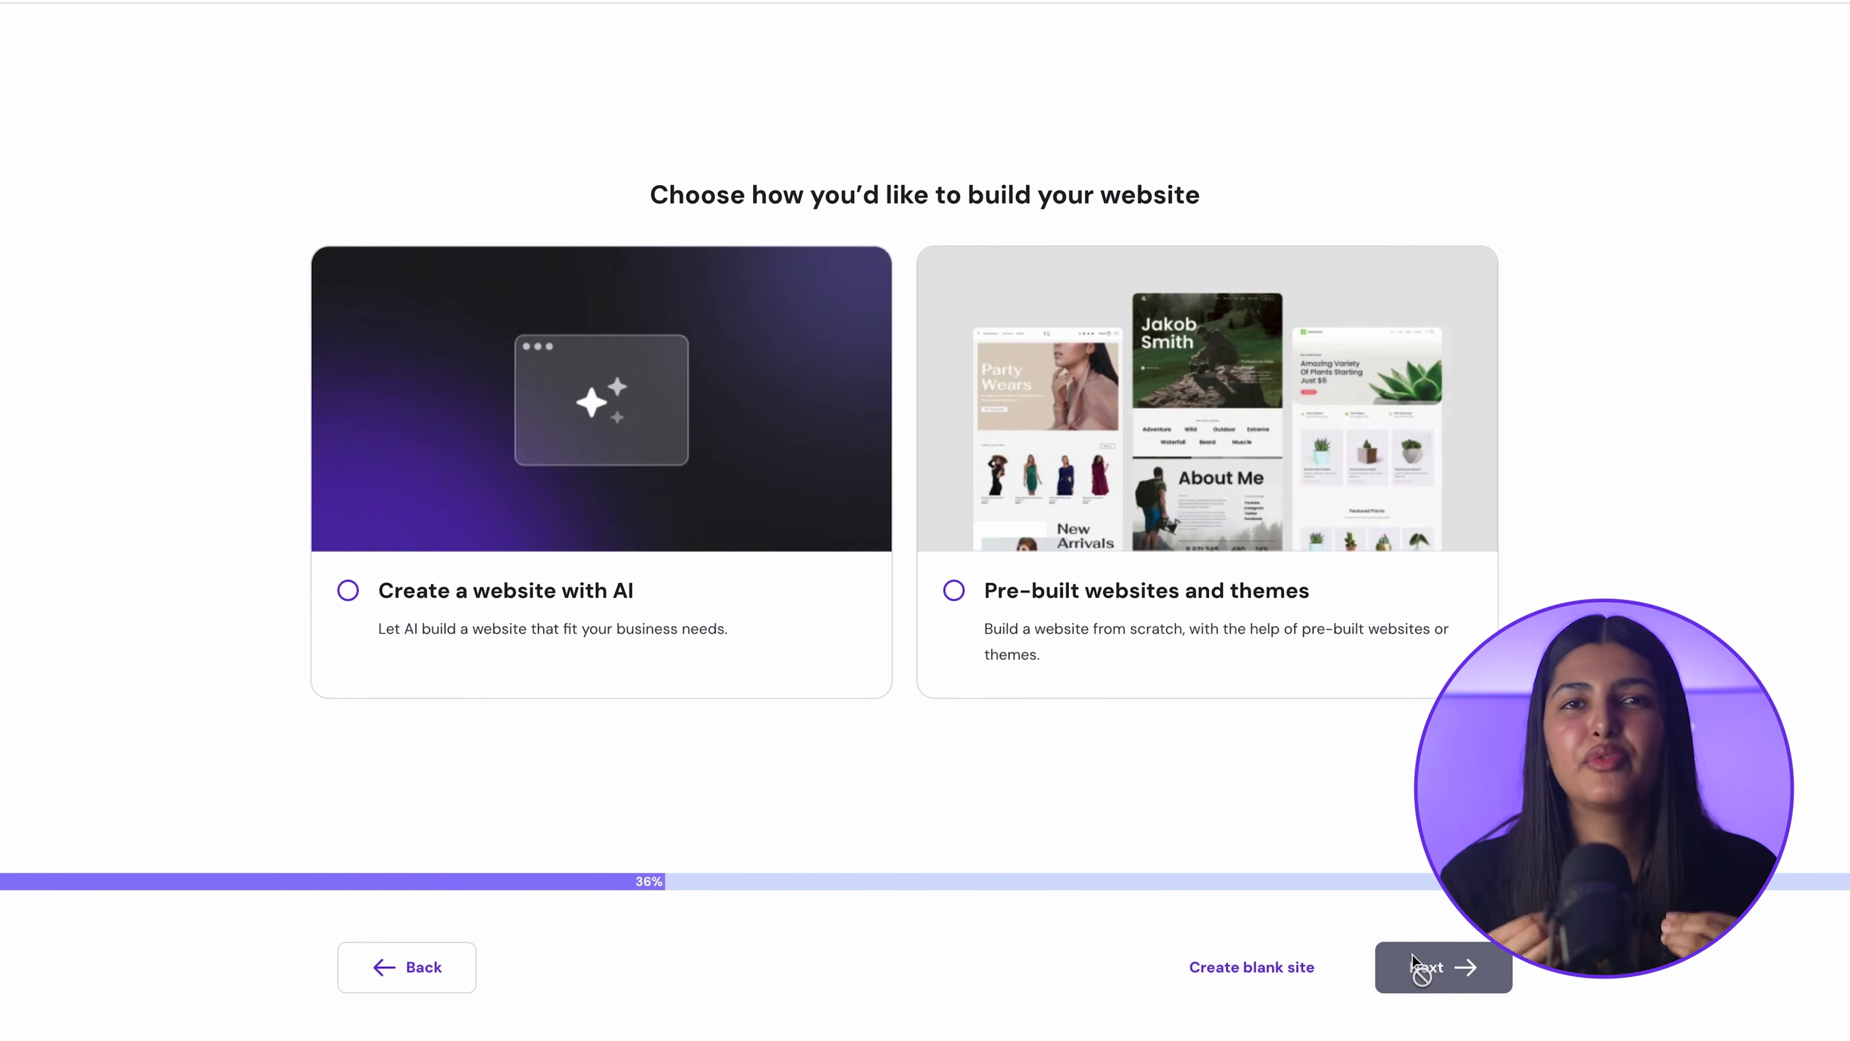
- Choose to create the website with AI and continue the setup
{"action": "left_click", "coordinate": [663, 661]}
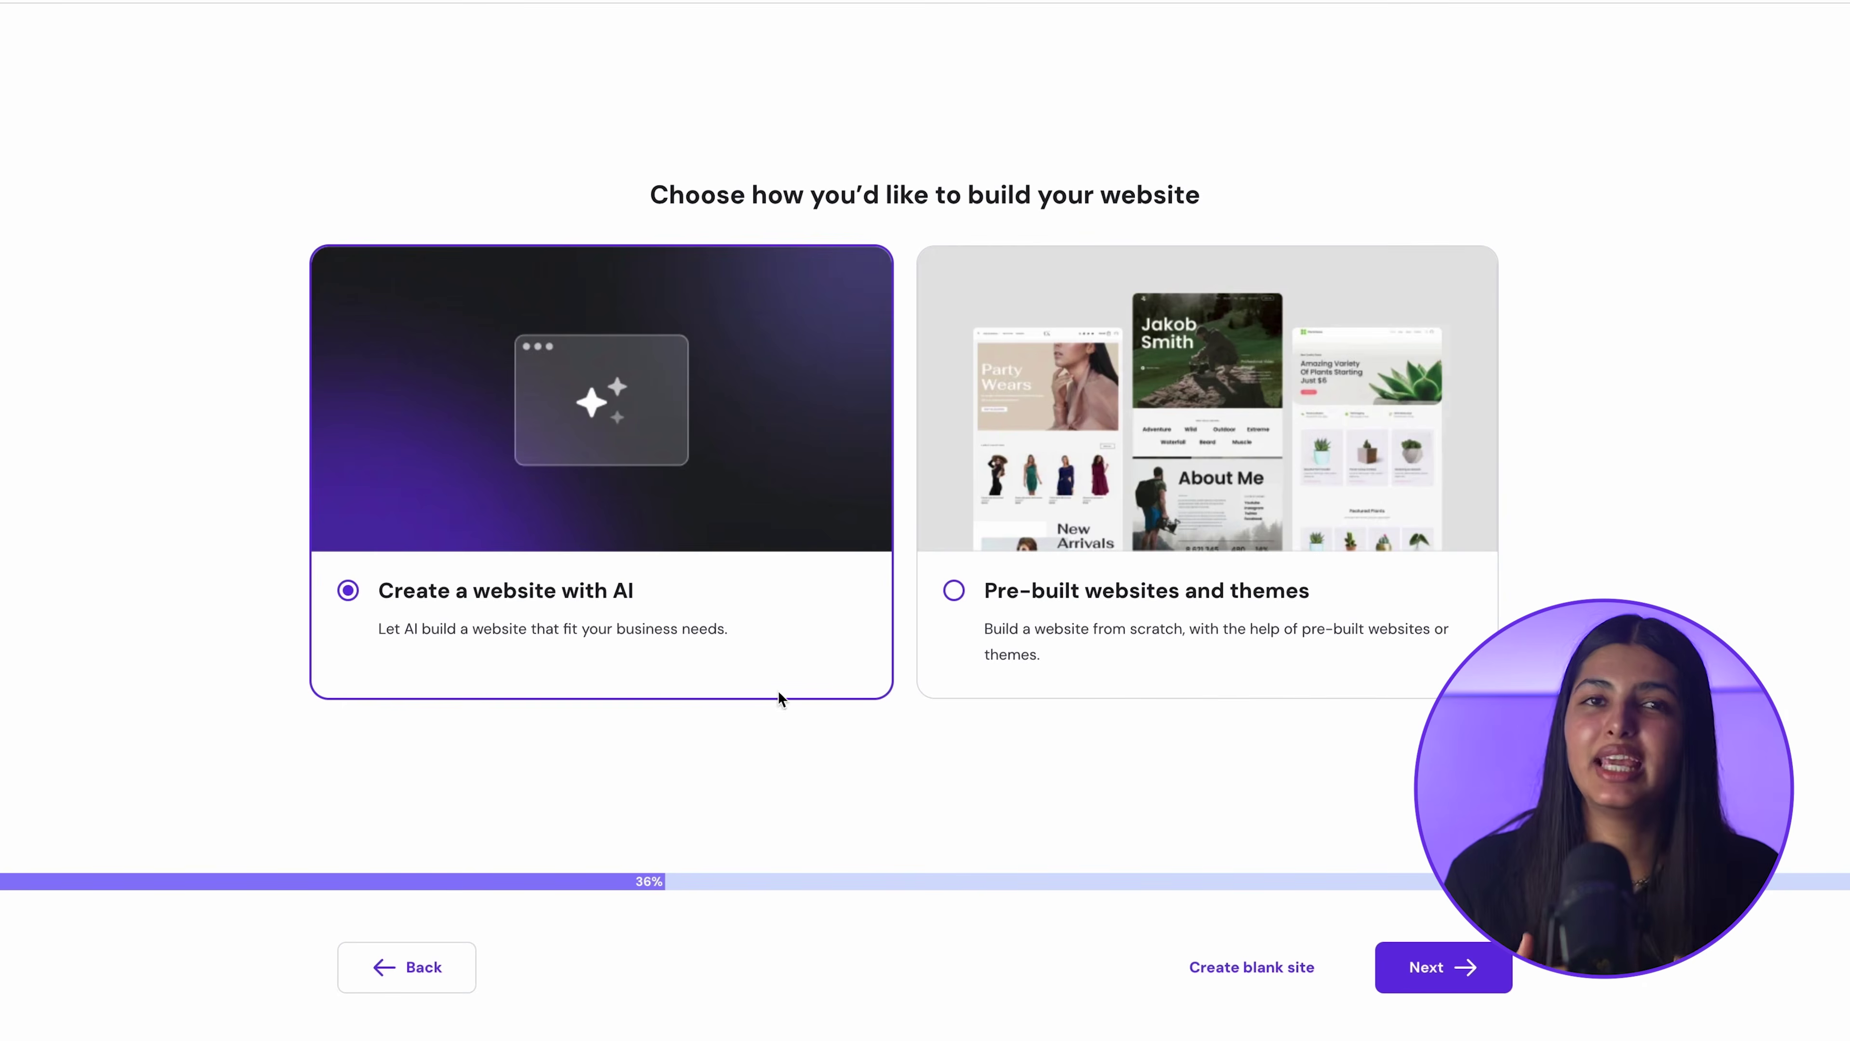
{"action": "left_click", "coordinate": [1439, 949]}
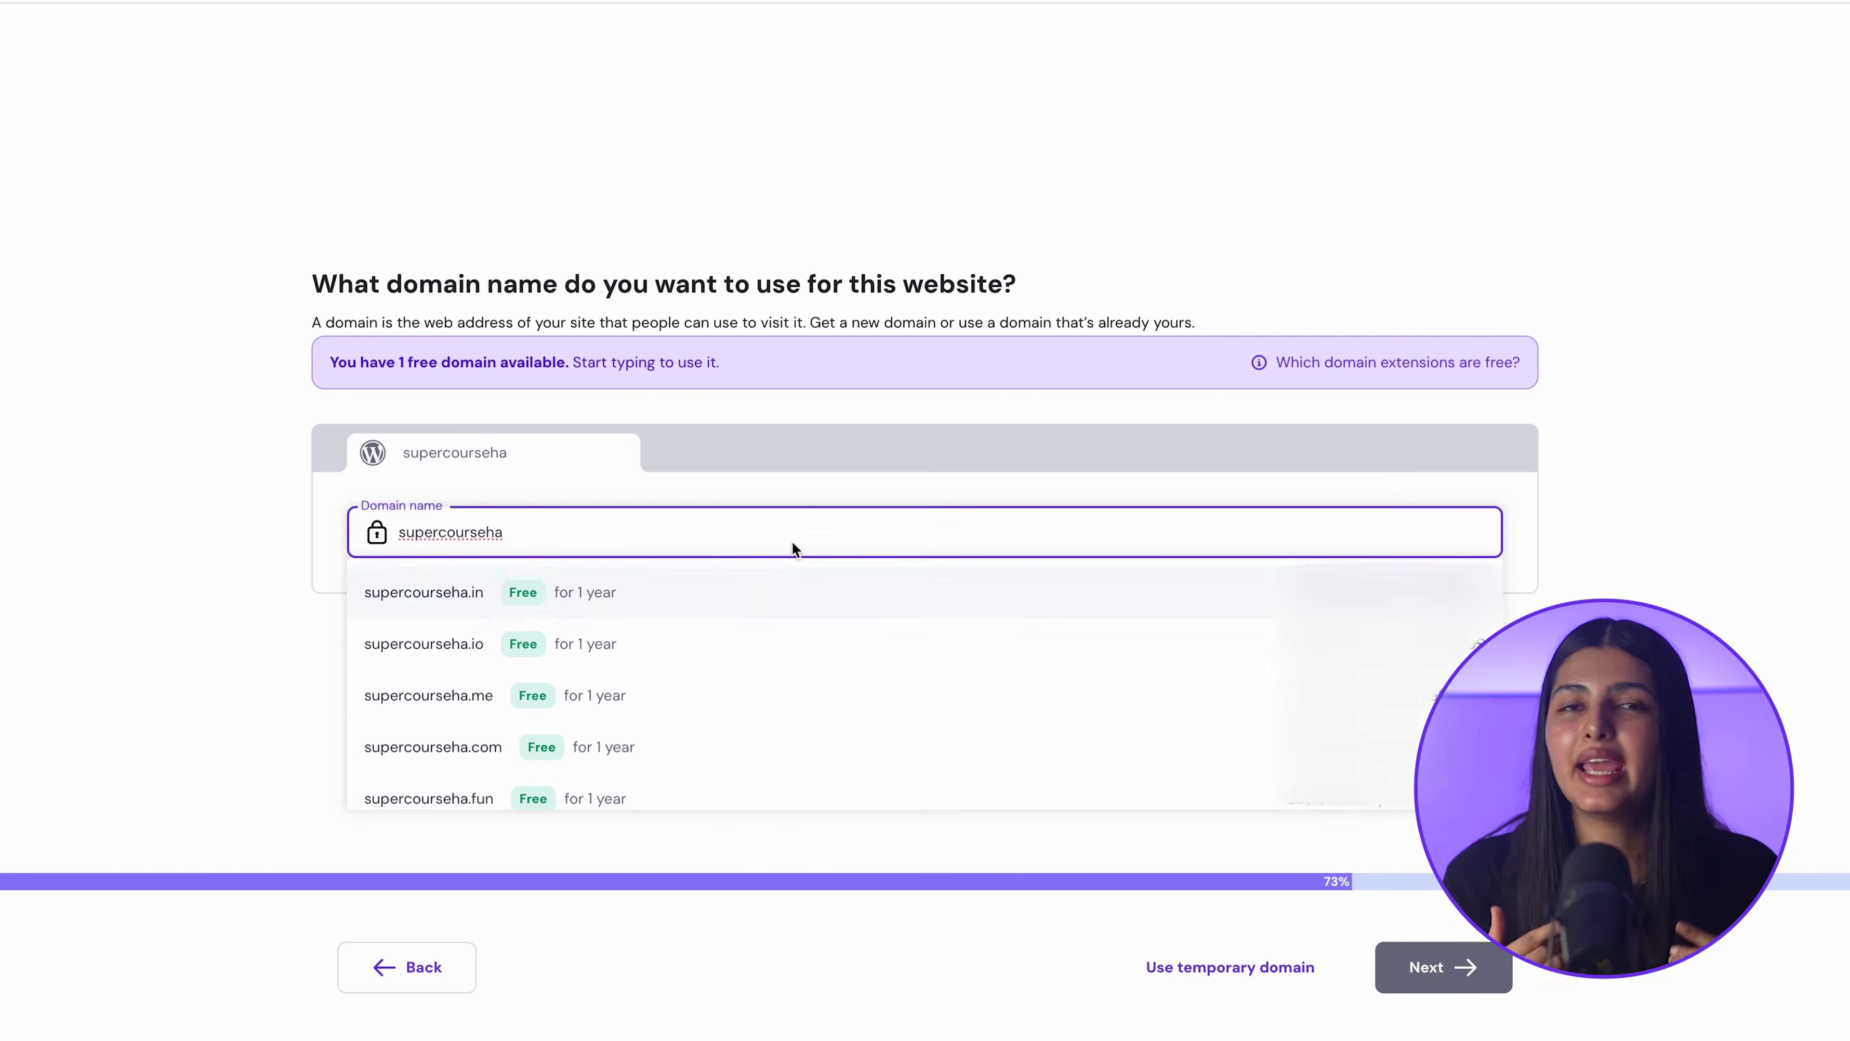
- Pick a free supercourseha domain for the website and confirm the selected plugins, including WooCommerce, All in One SEO, WPForms and Google Site Kit
{"action": "scroll", "coordinate": [765, 620], "scroll_direction": "down", "scroll_amount": 5}
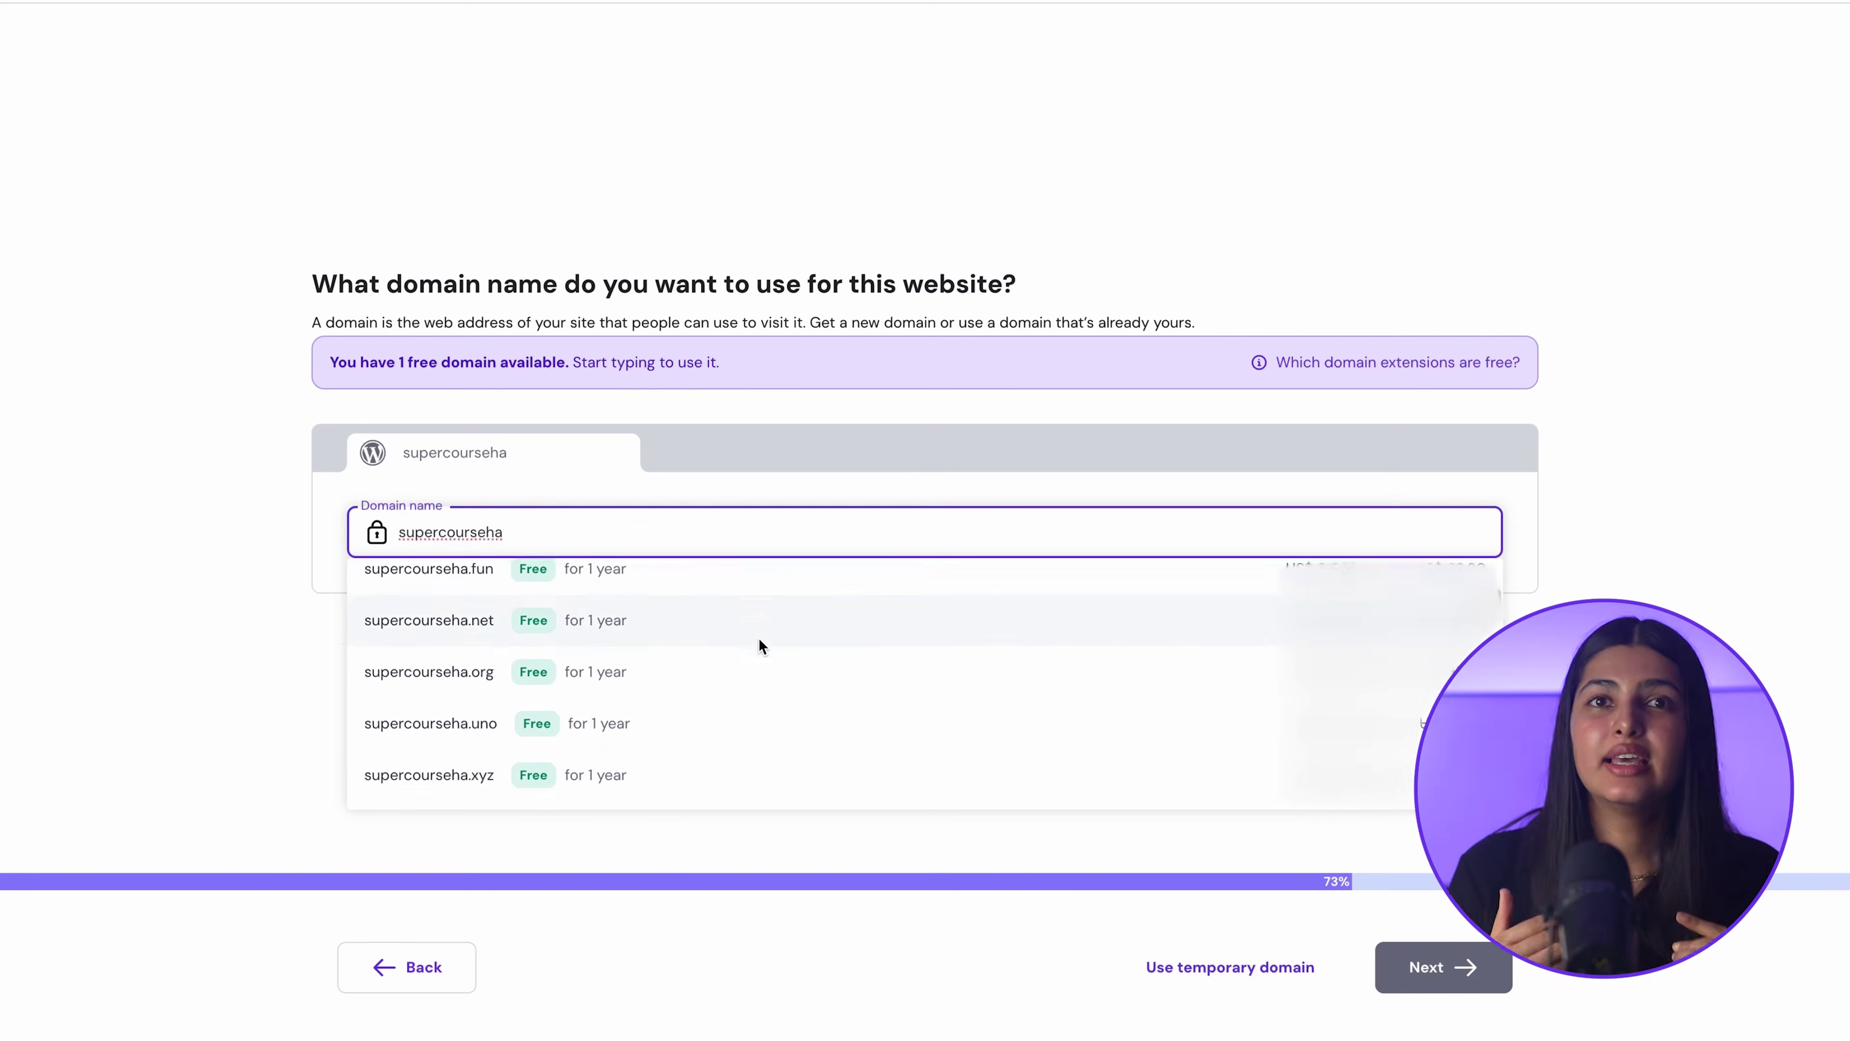
{"action": "left_click", "coordinate": [739, 713]}
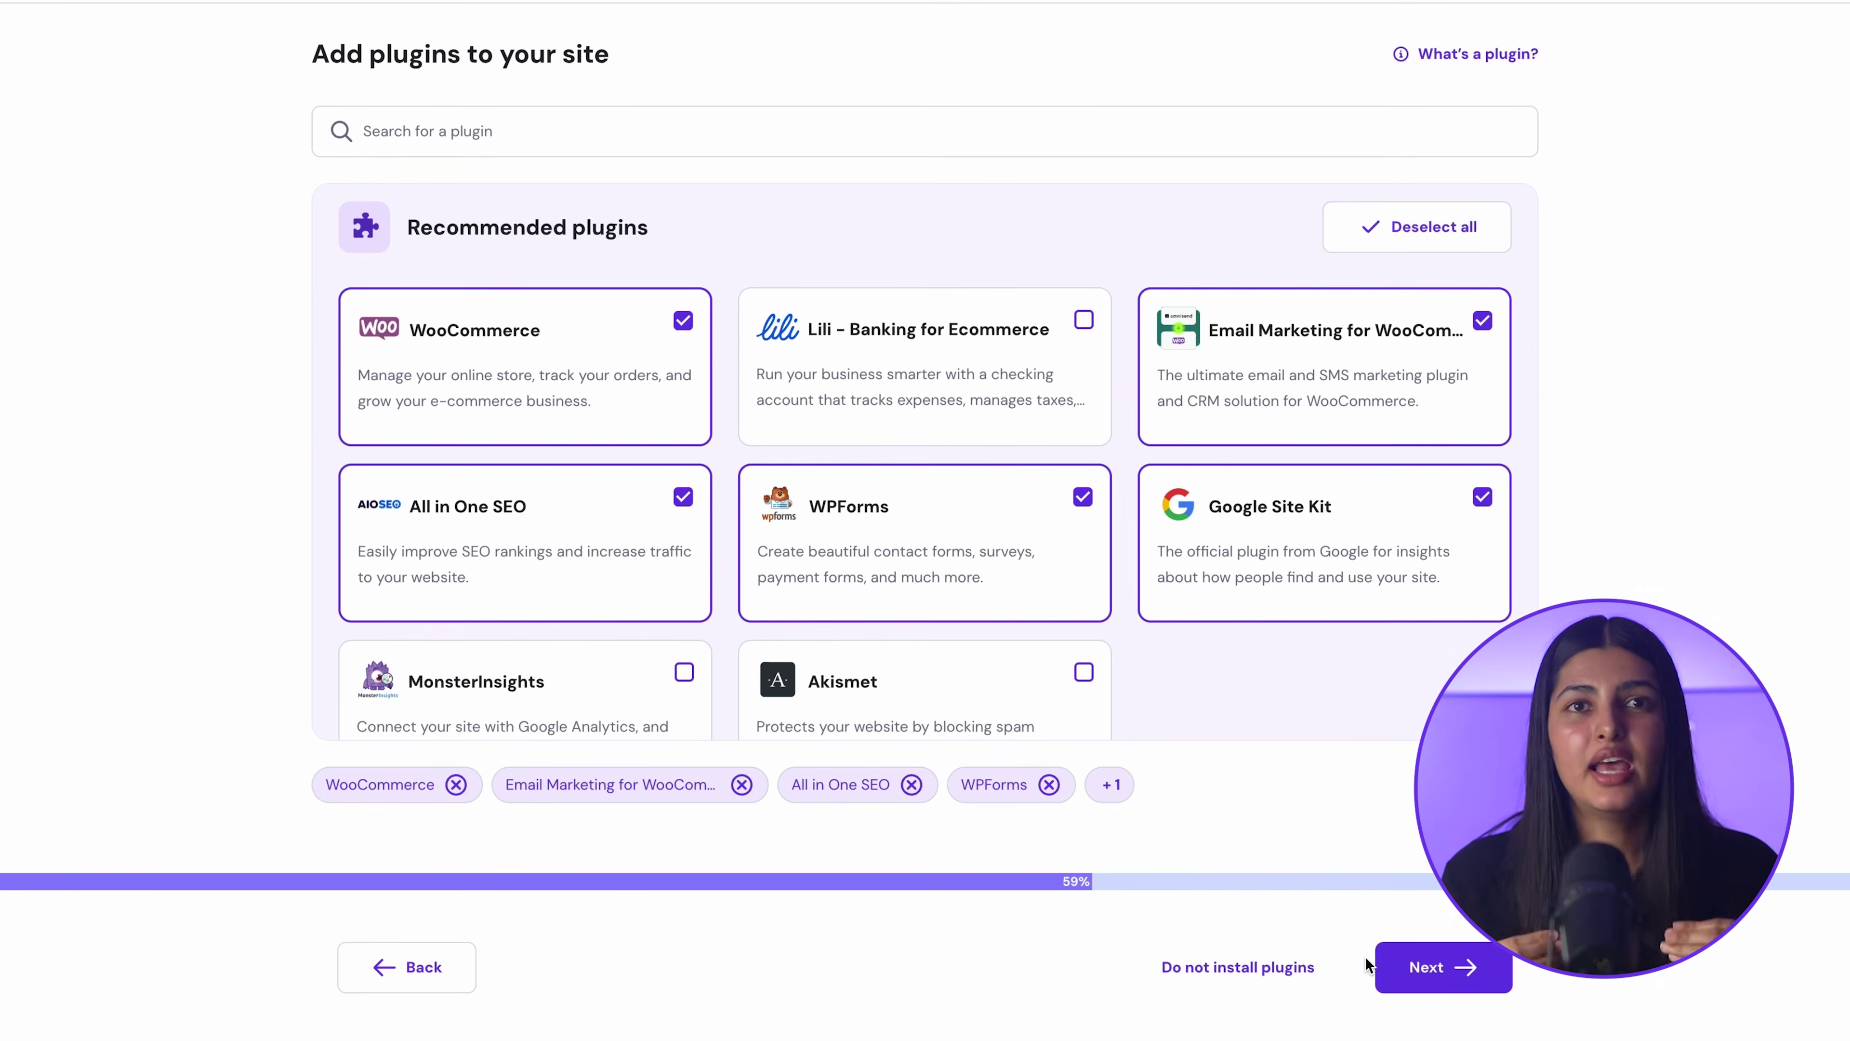
{"action": "left_click", "coordinate": [1384, 964]}
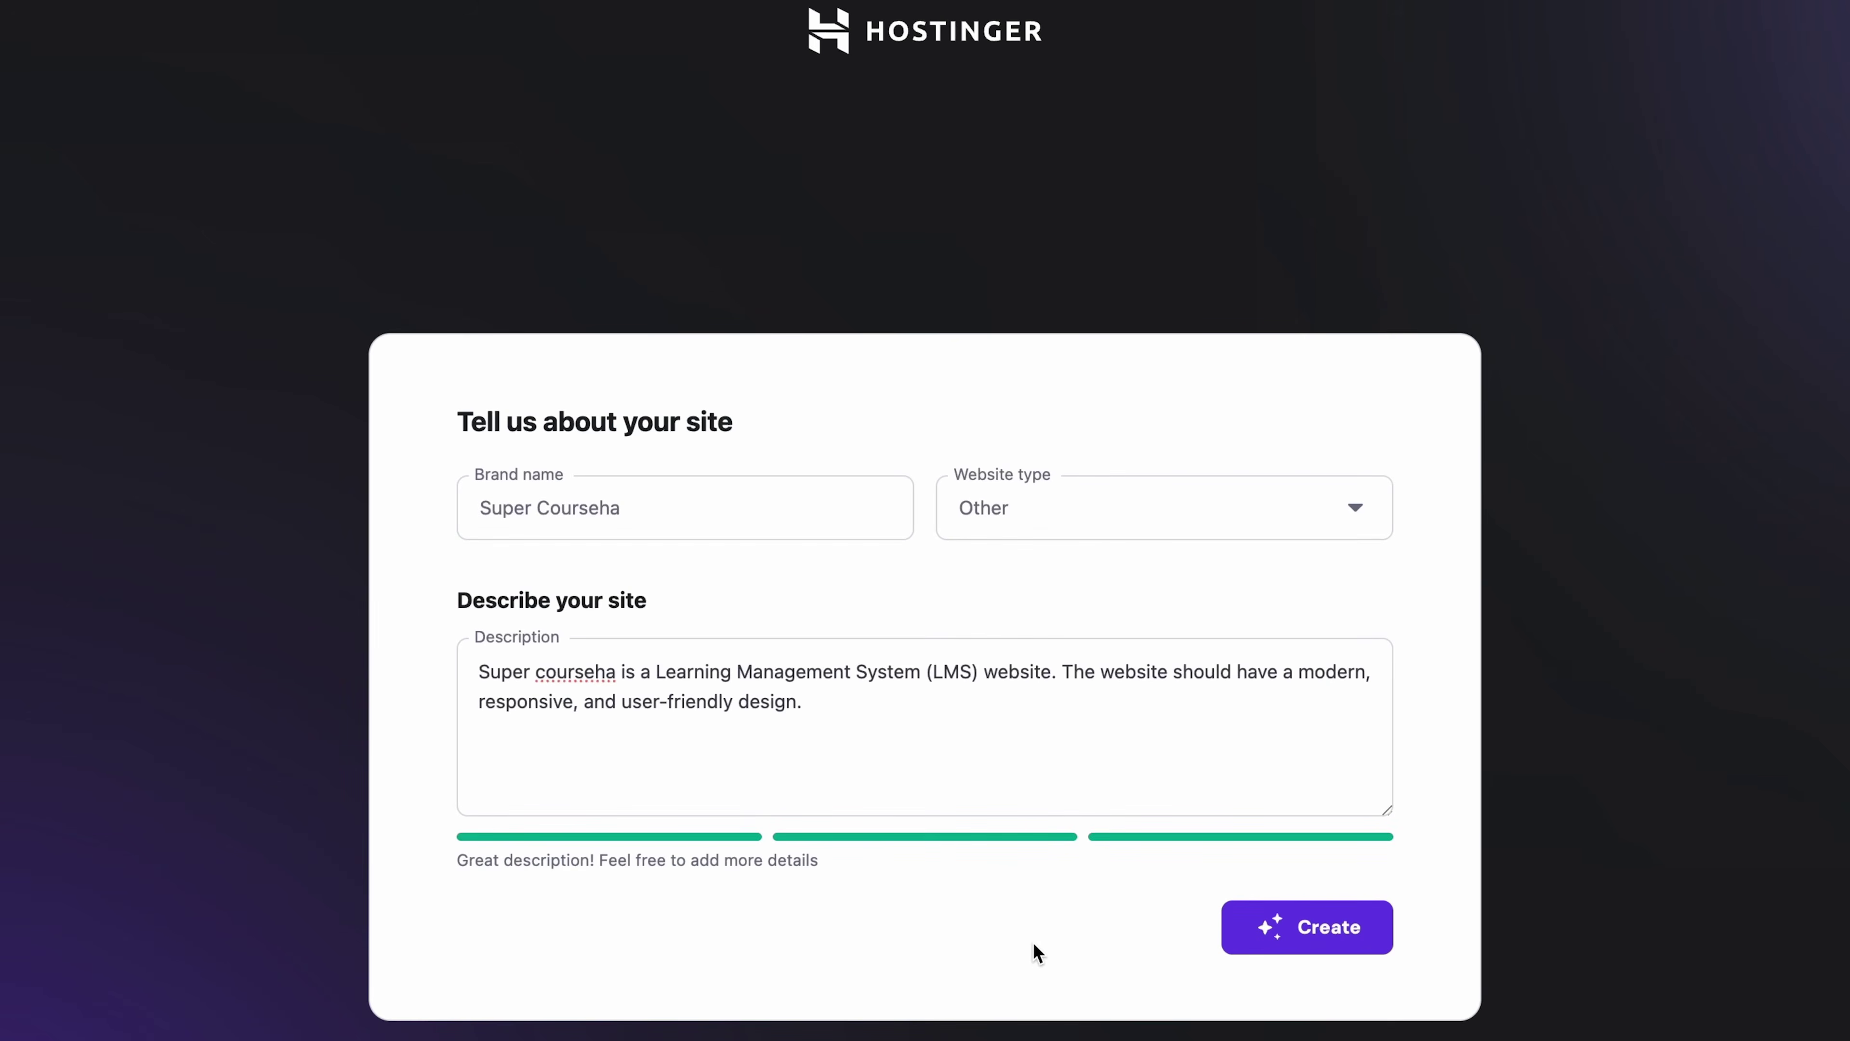
- Generate the Super Courseha site from its learning management system description and look over the generated page
{"action": "left_click", "coordinate": [1270, 934]}
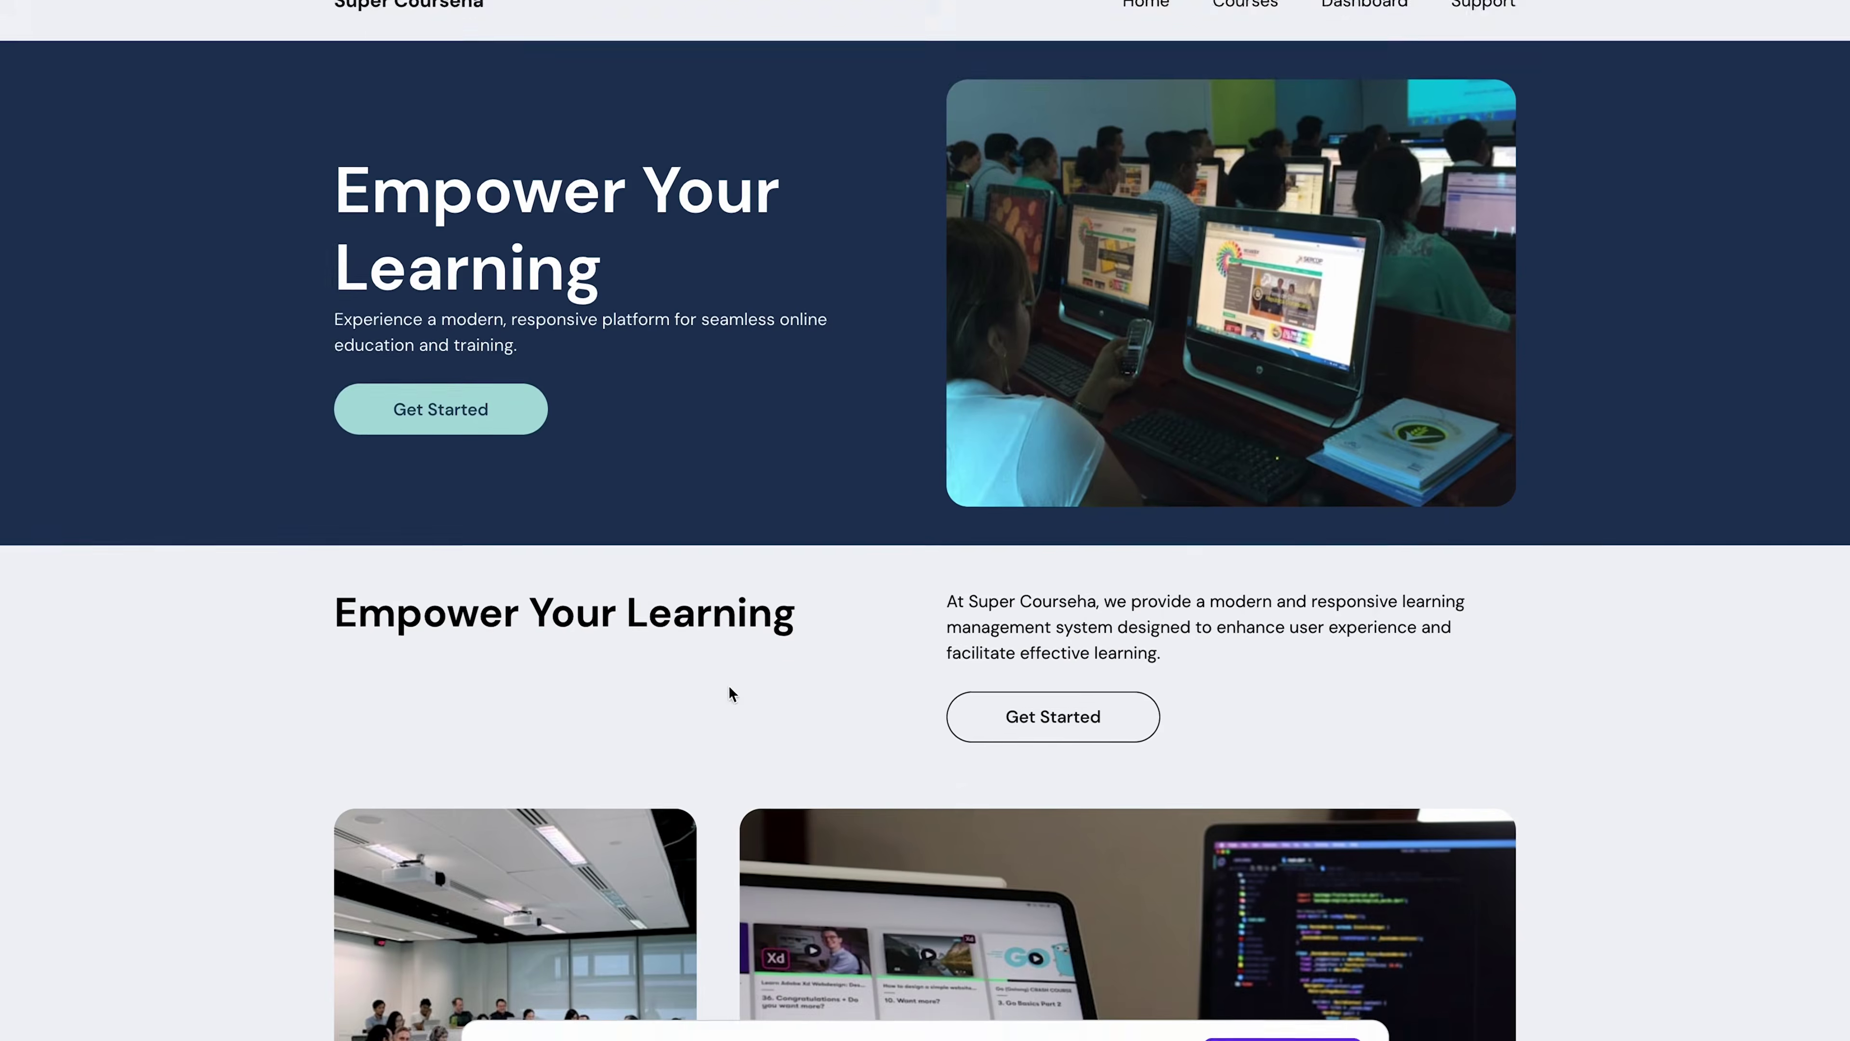
{"action": "scroll", "coordinate": [731, 690], "scroll_direction": "down", "scroll_amount": 2}
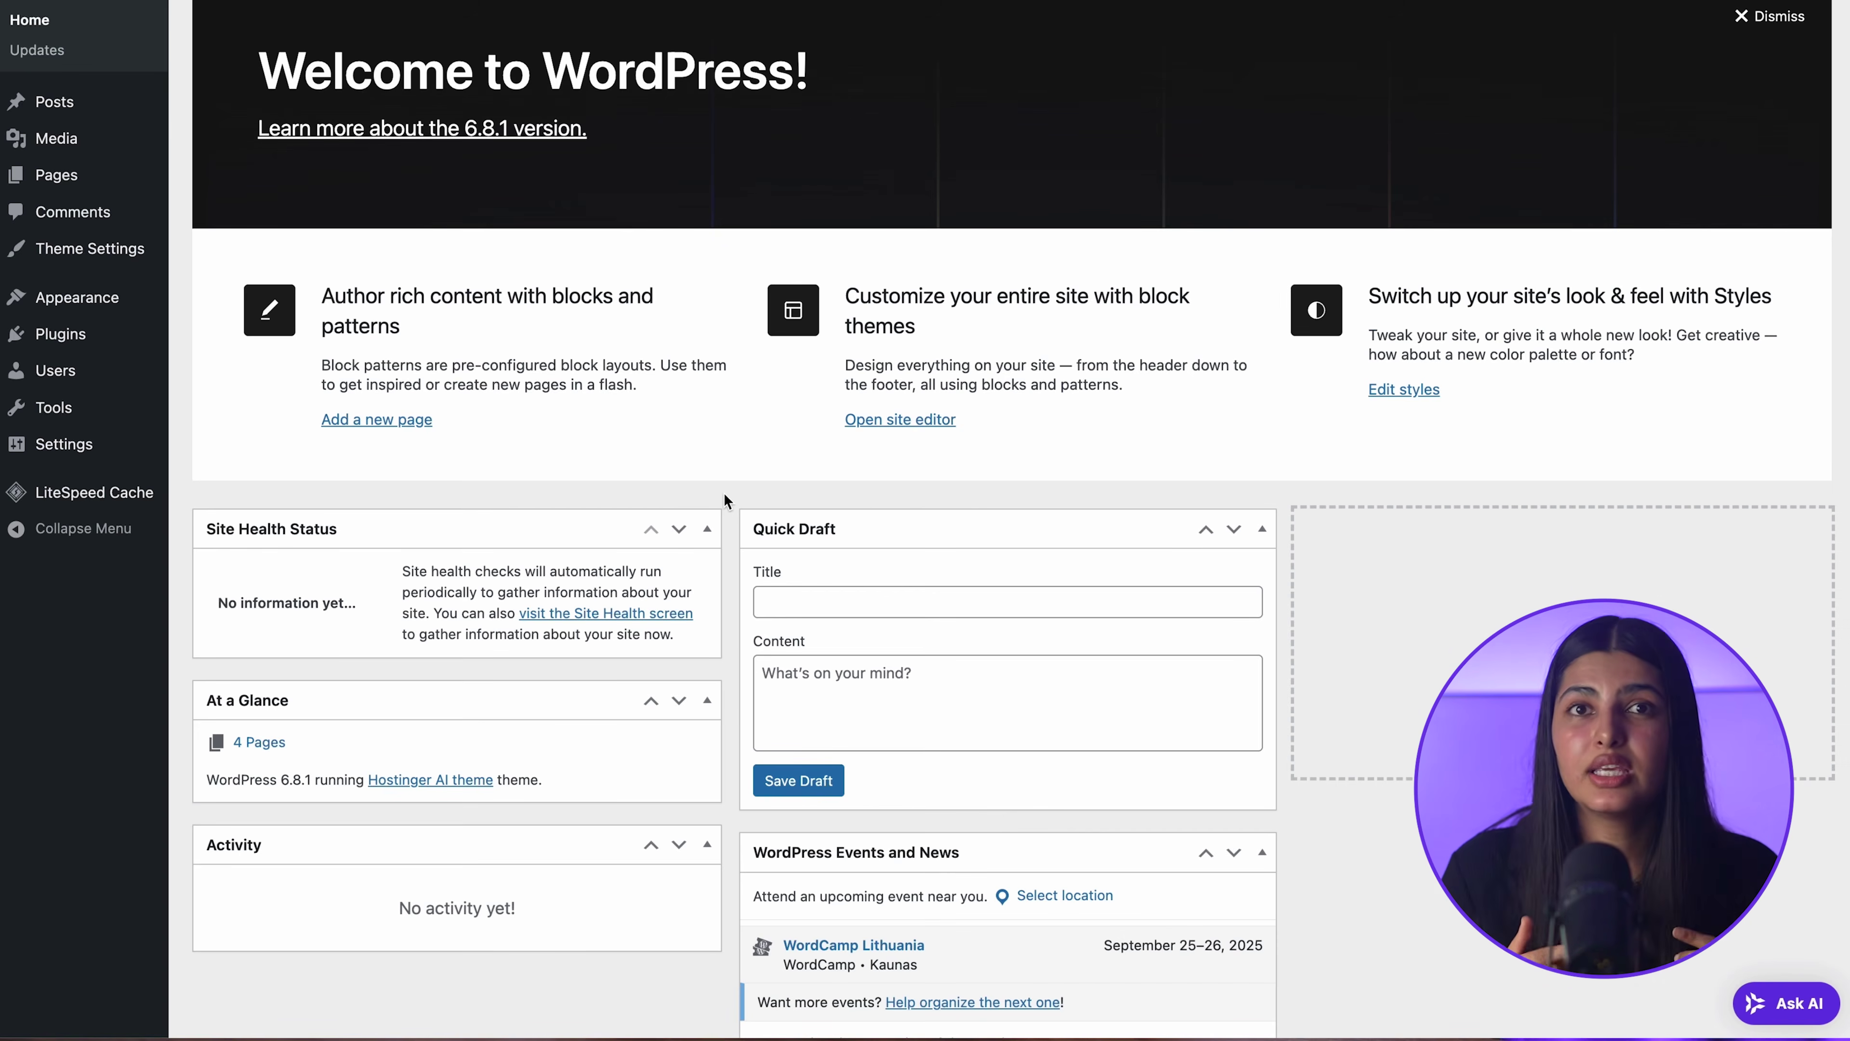
- Discourage search engines from indexing the site in the WordPress Reading settings and save the change
{"action": "mouse_move", "coordinate": [105, 449]}
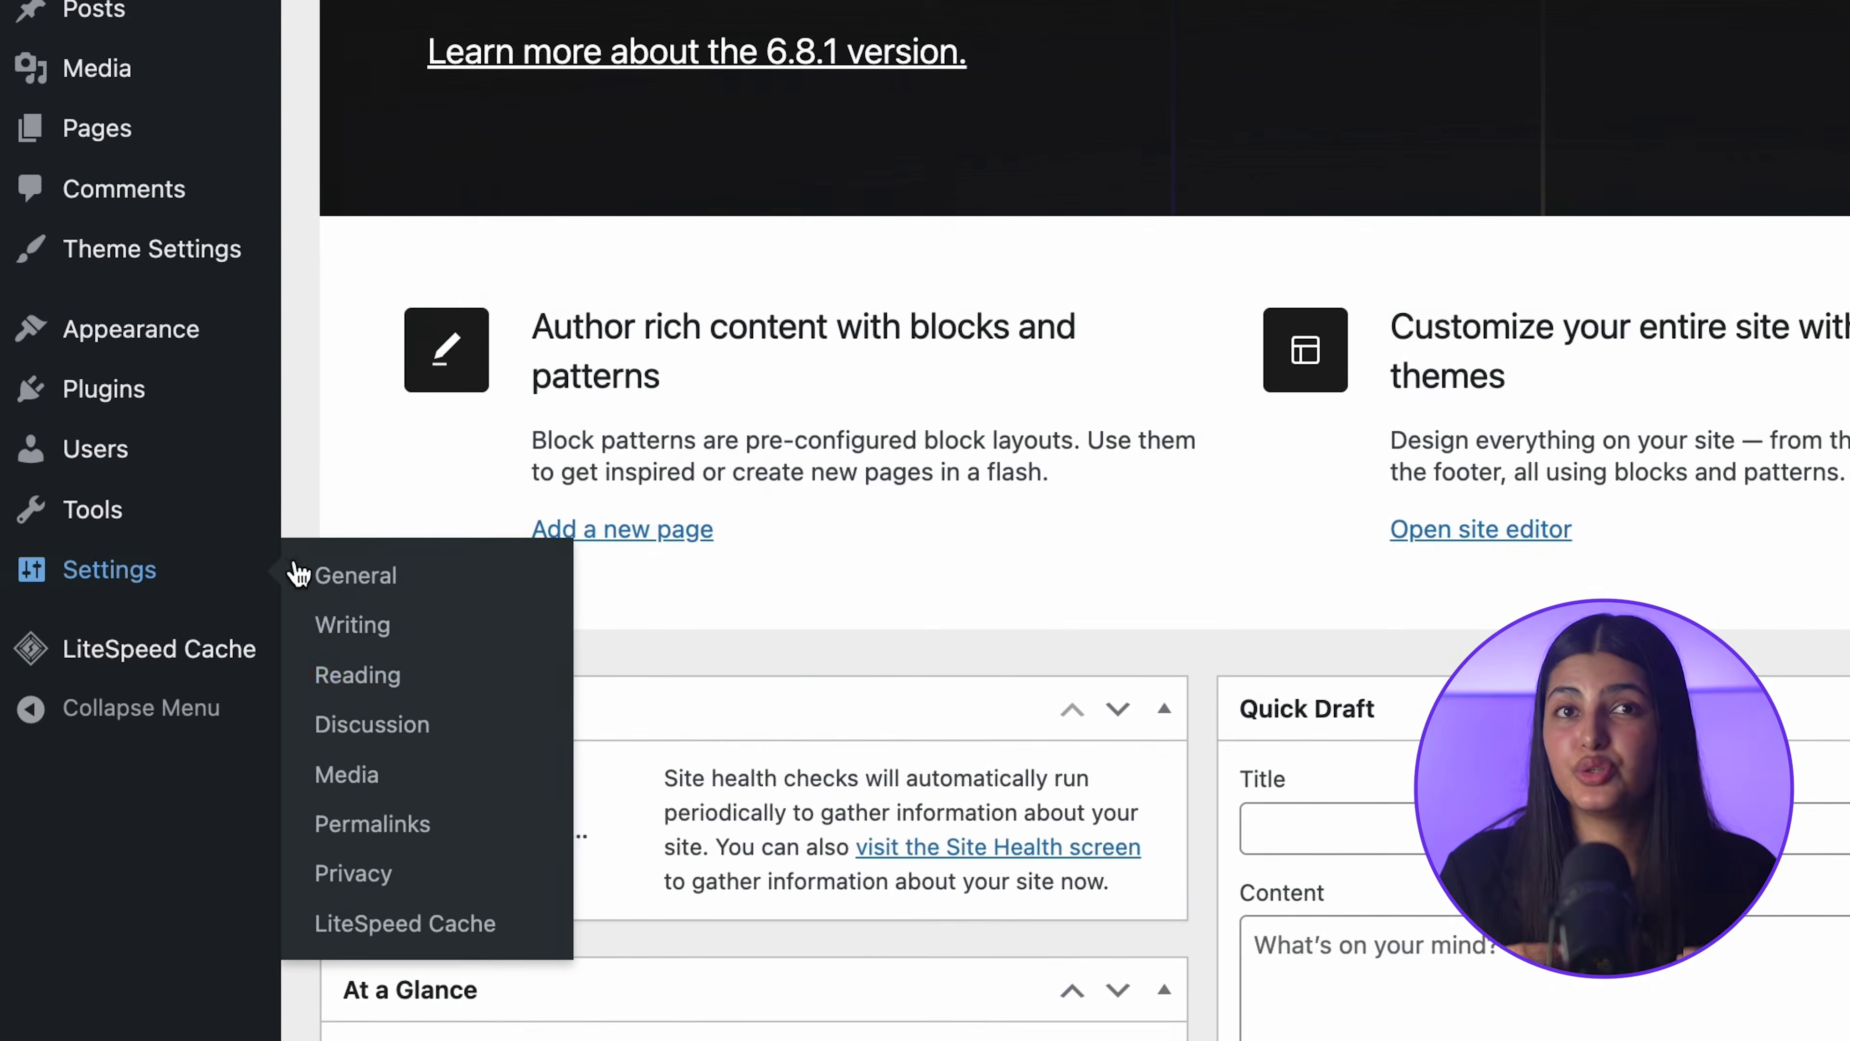
{"action": "left_click", "coordinate": [359, 675]}
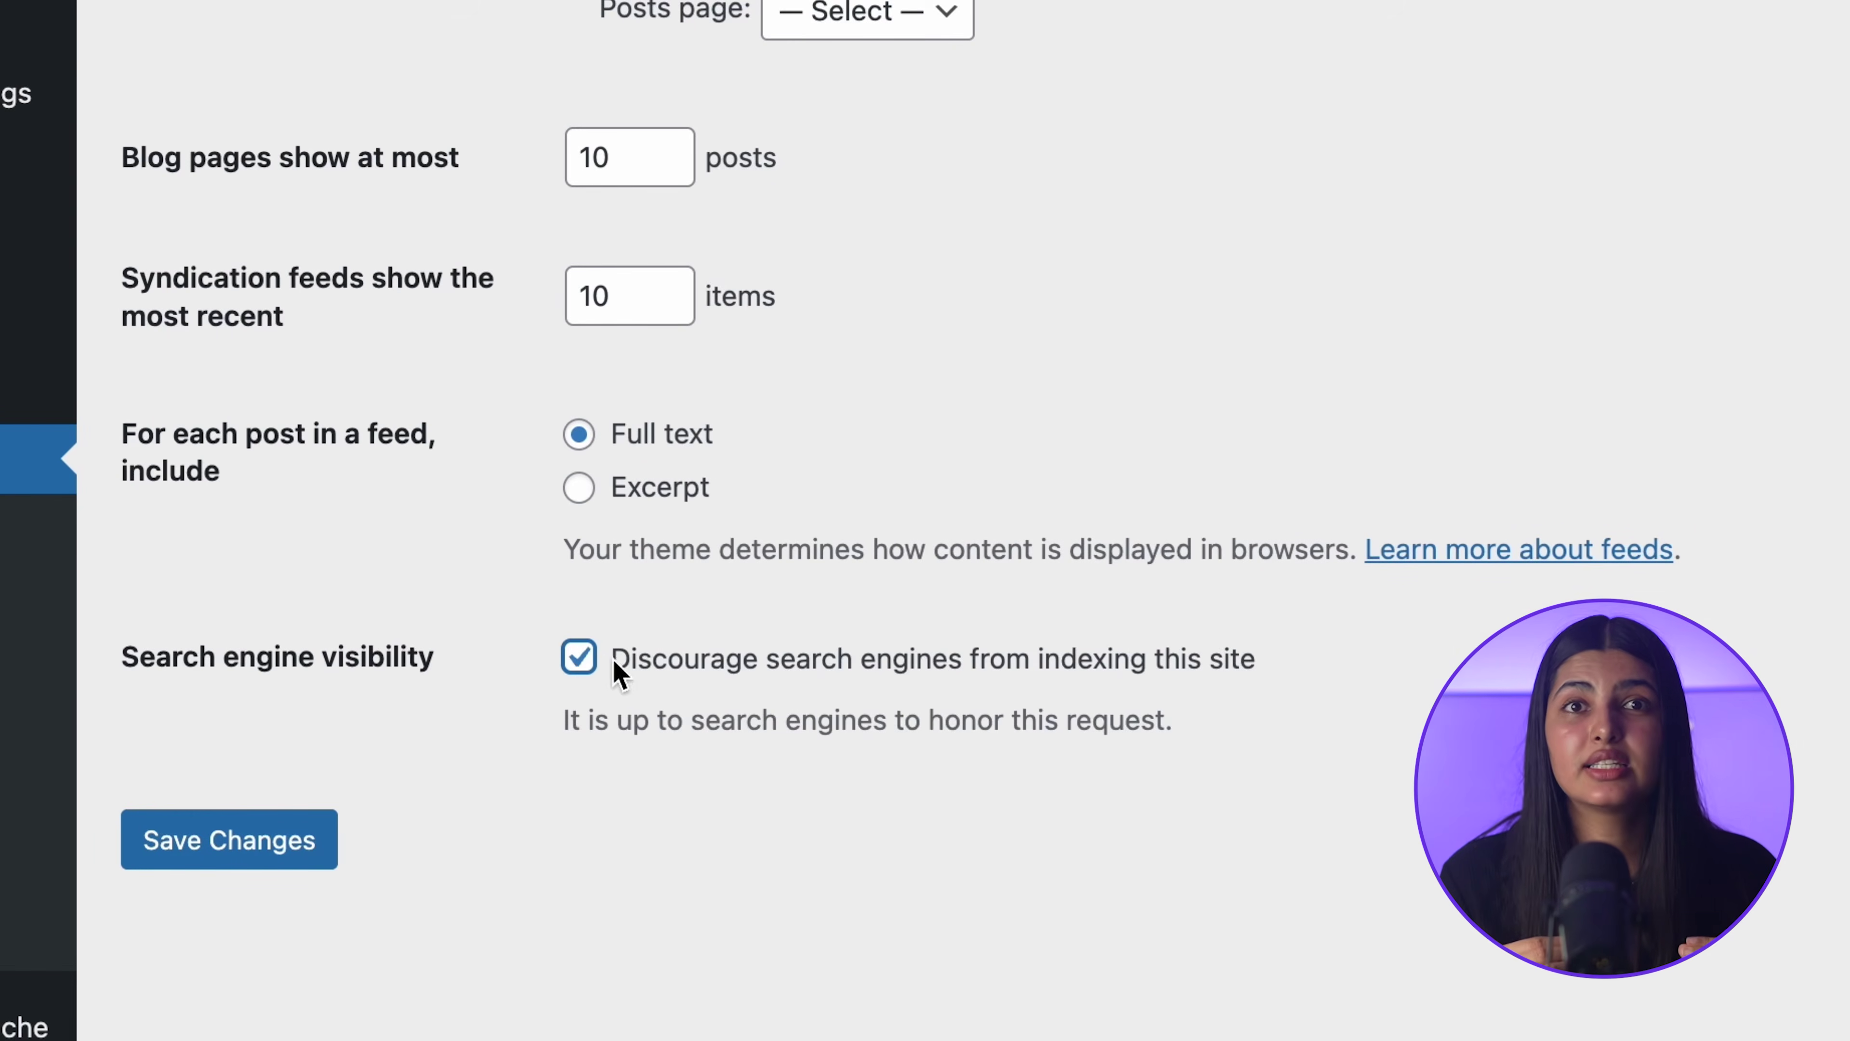
{"action": "left_click", "coordinate": [292, 836]}
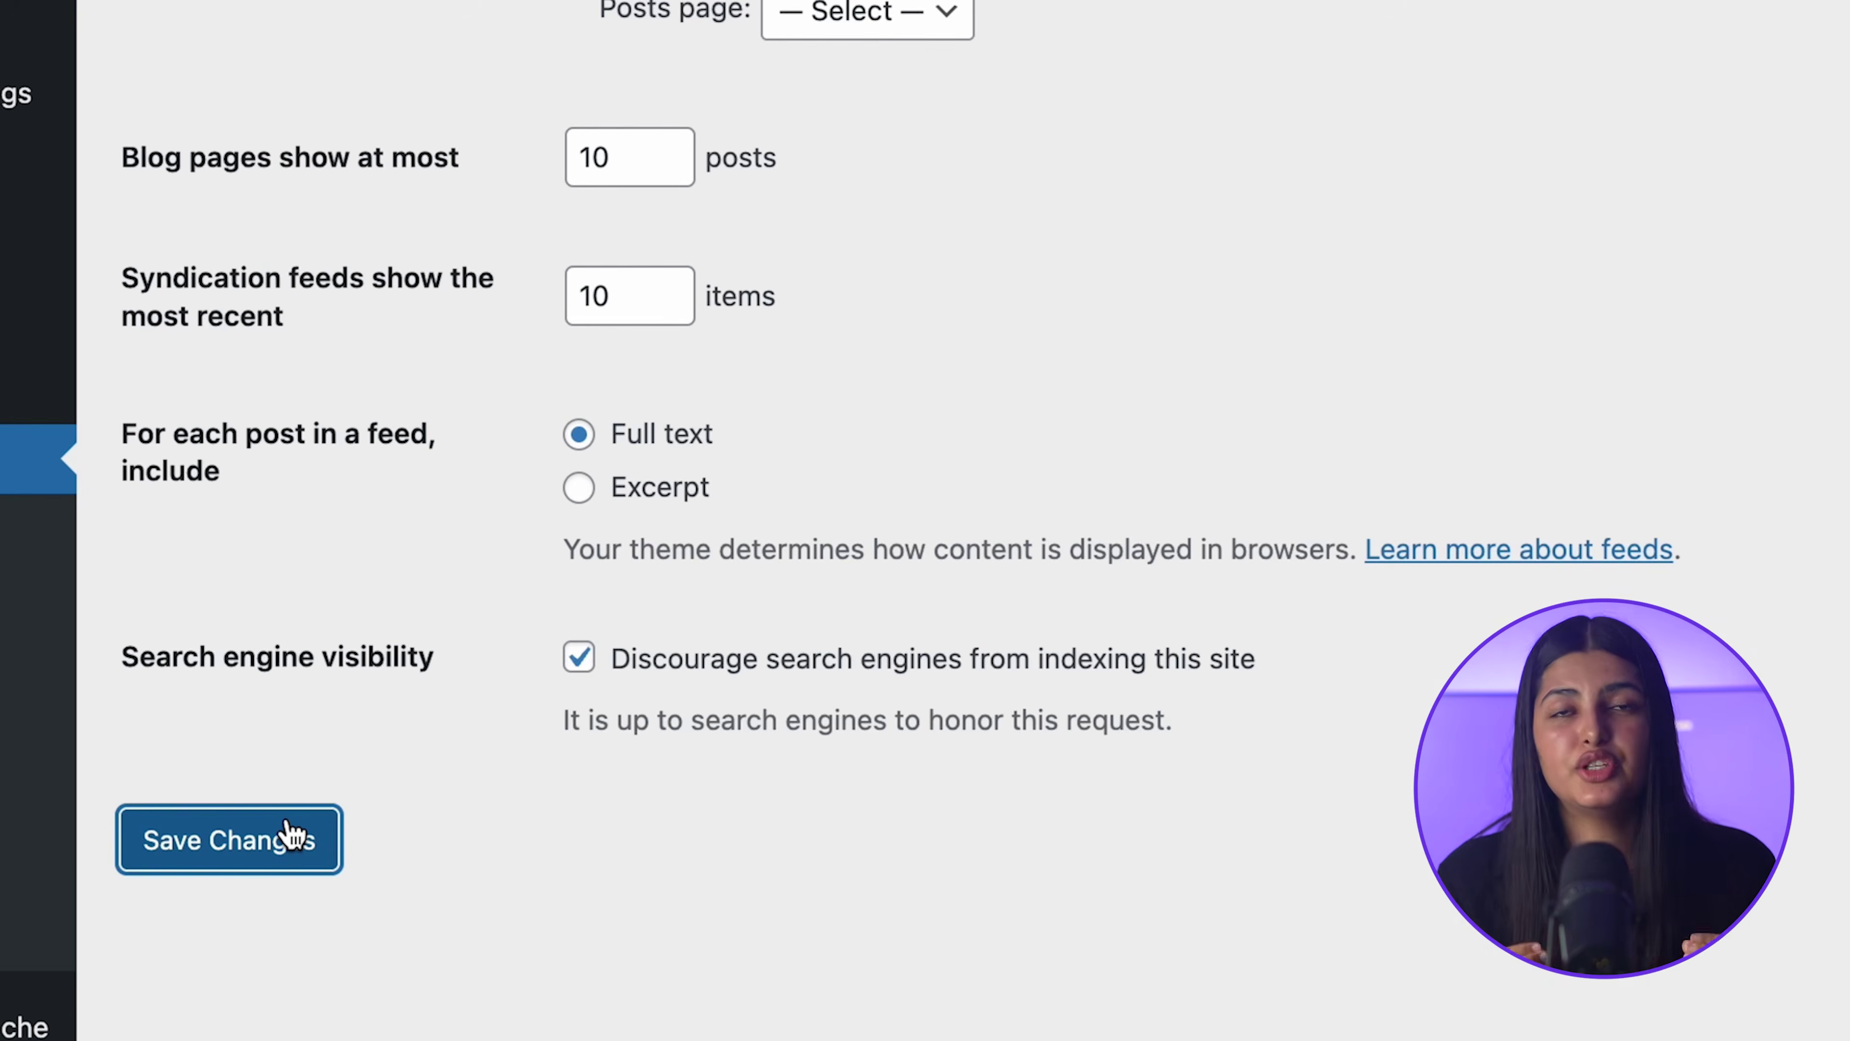
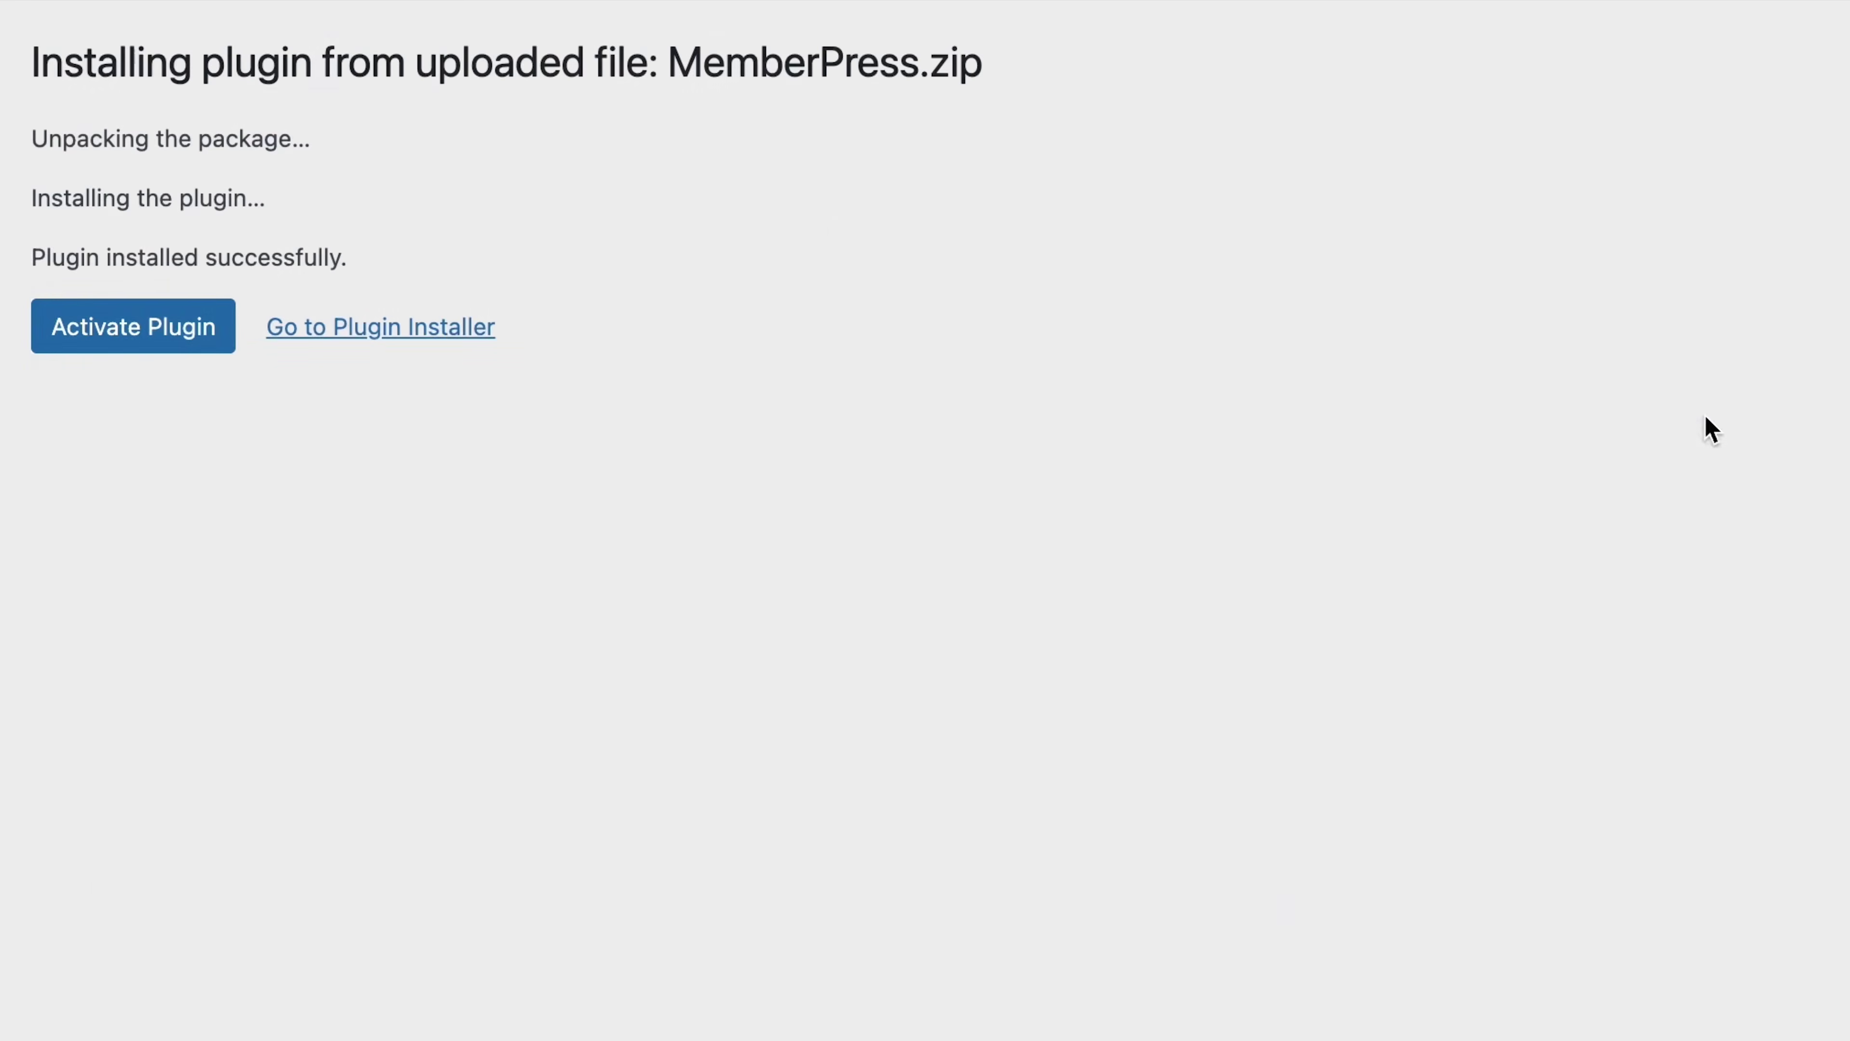
- Activate the uploaded MemberPress plugin and open its settings
{"action": "left_click", "coordinate": [206, 337]}
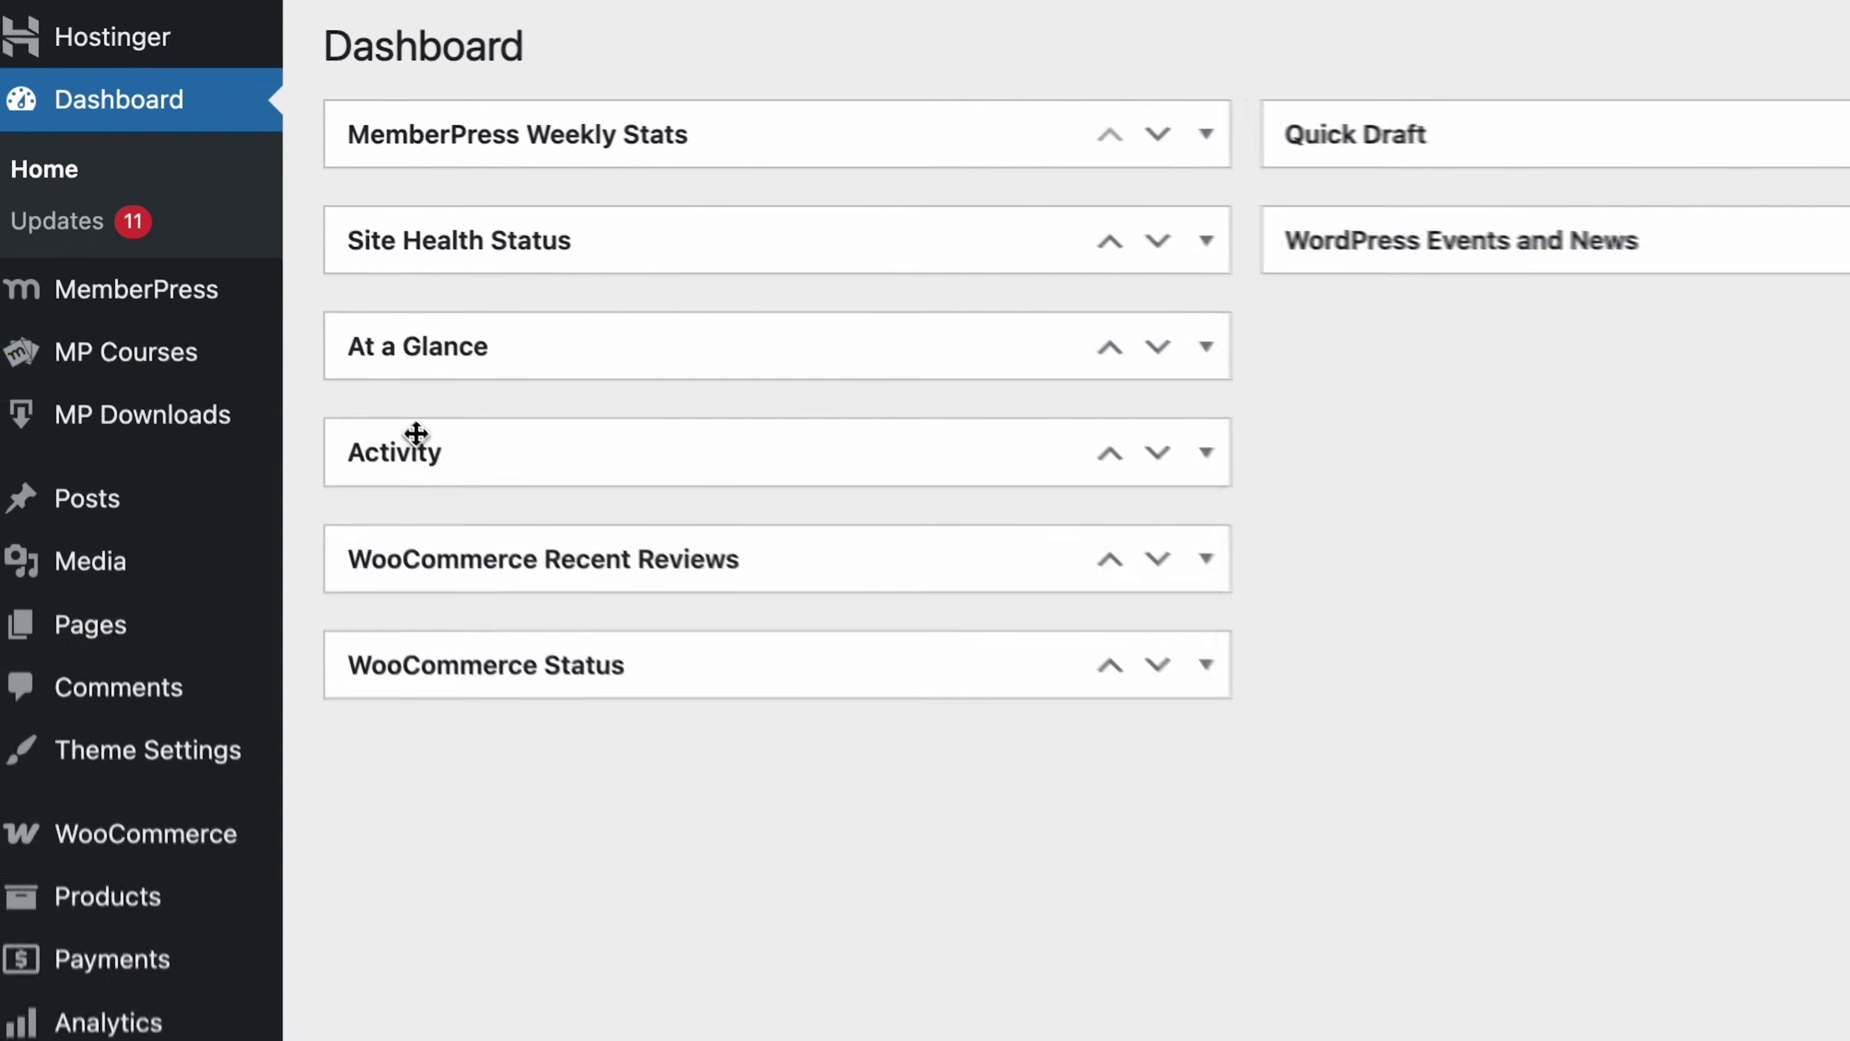
{"action": "mouse_move", "coordinate": [130, 186]}
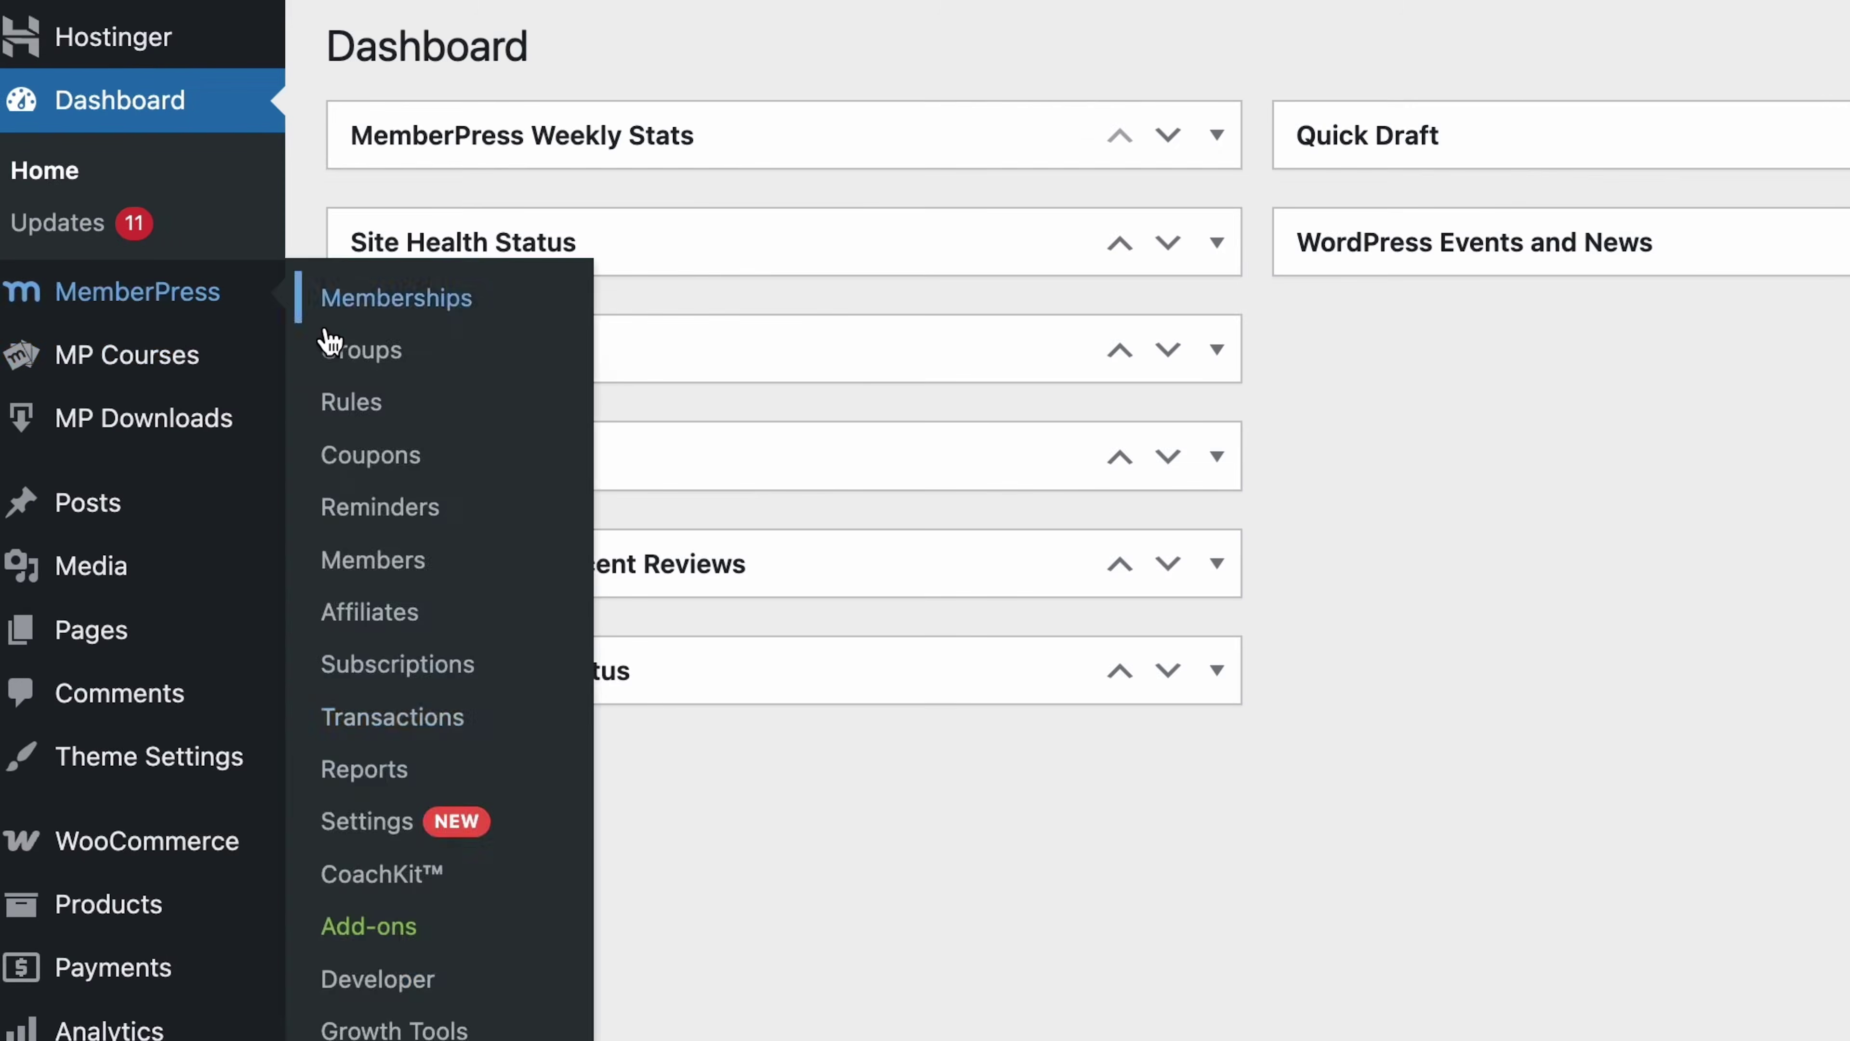
{"action": "left_click", "coordinate": [368, 824]}
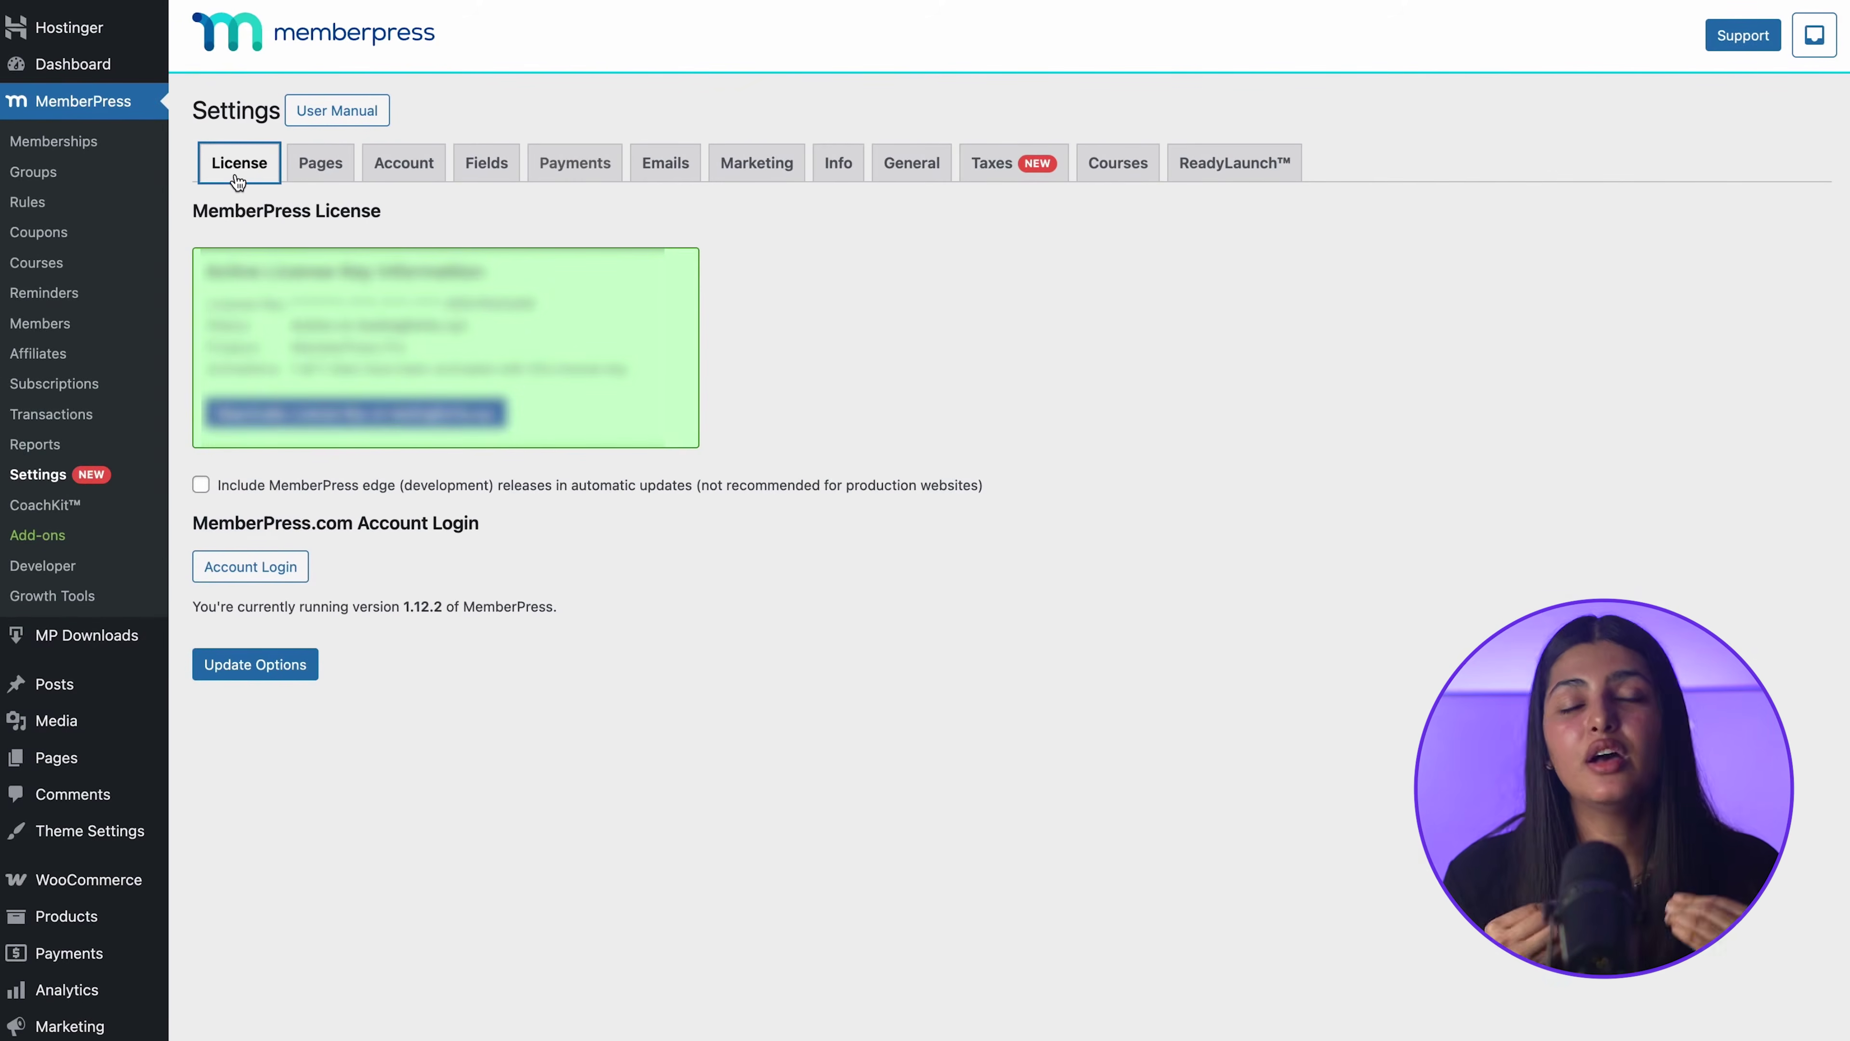
- Review the MemberPress settings for reserved pages, account permissions and registration, and member and admin emails
{"action": "left_click", "coordinate": [307, 179]}
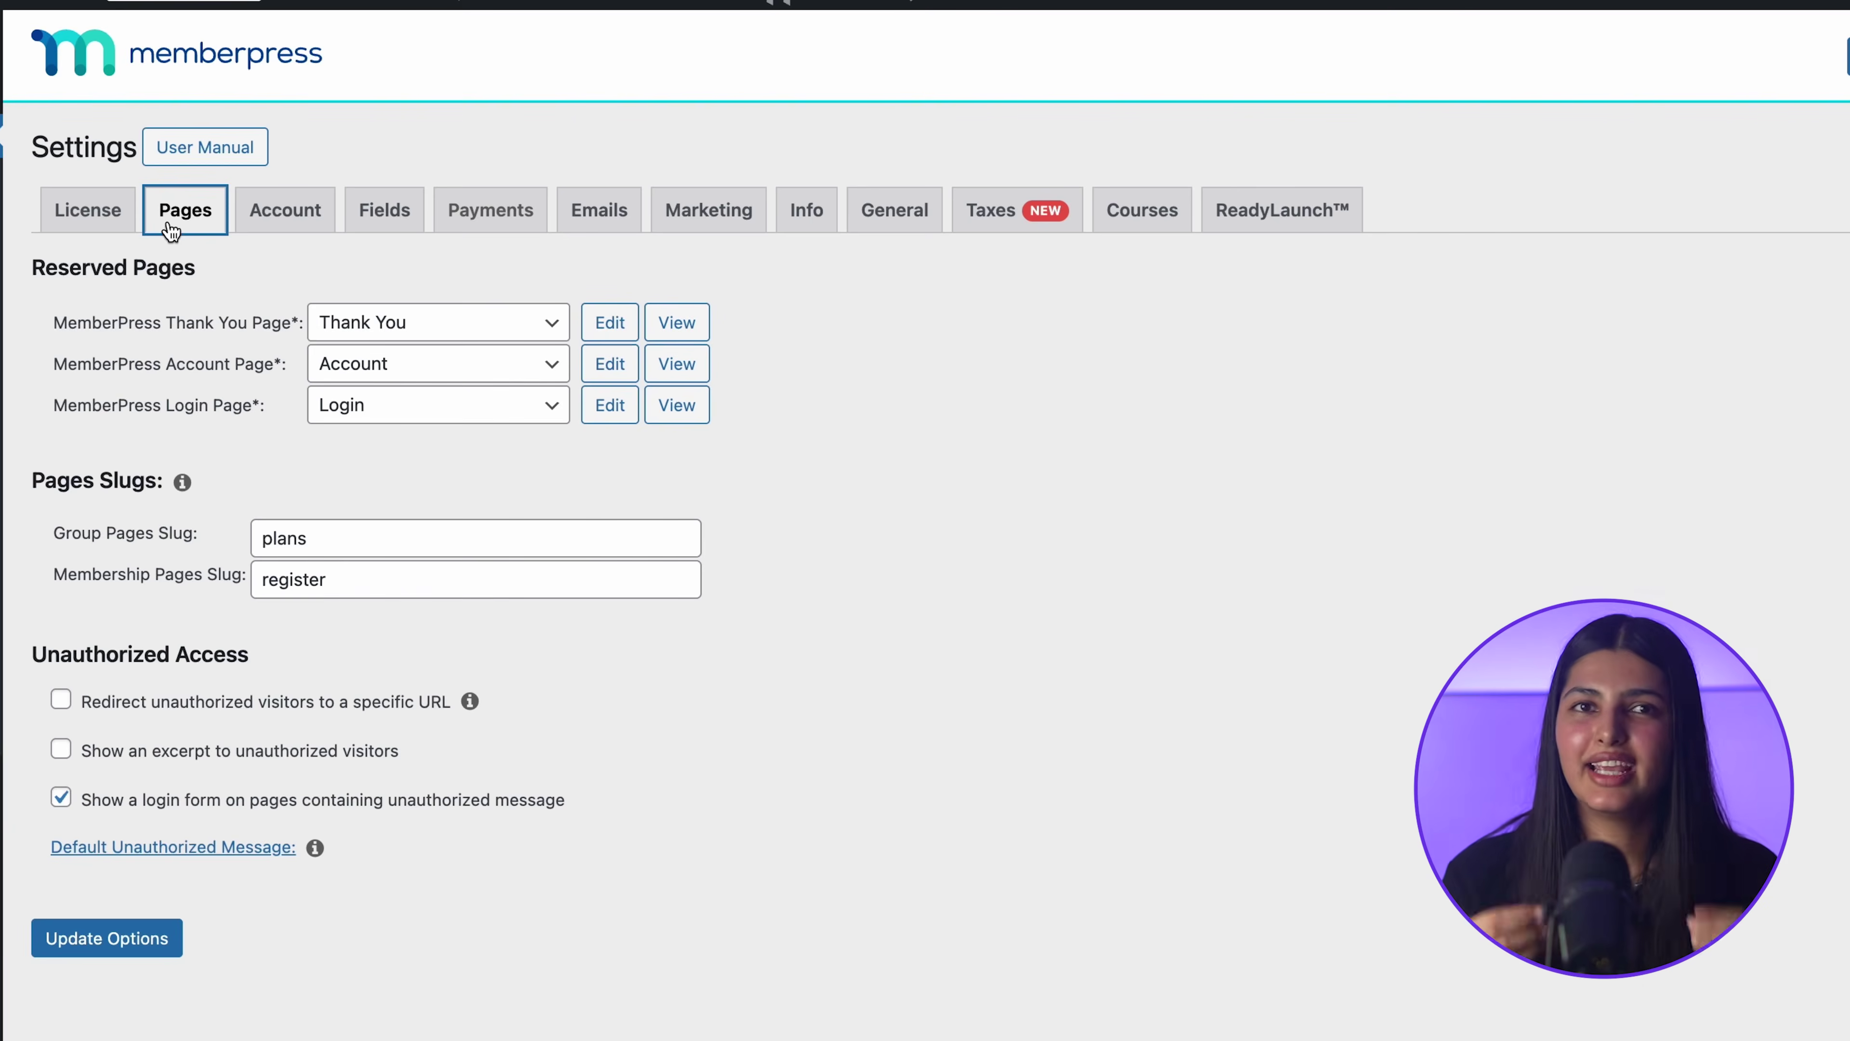
{"action": "left_click", "coordinate": [277, 223]}
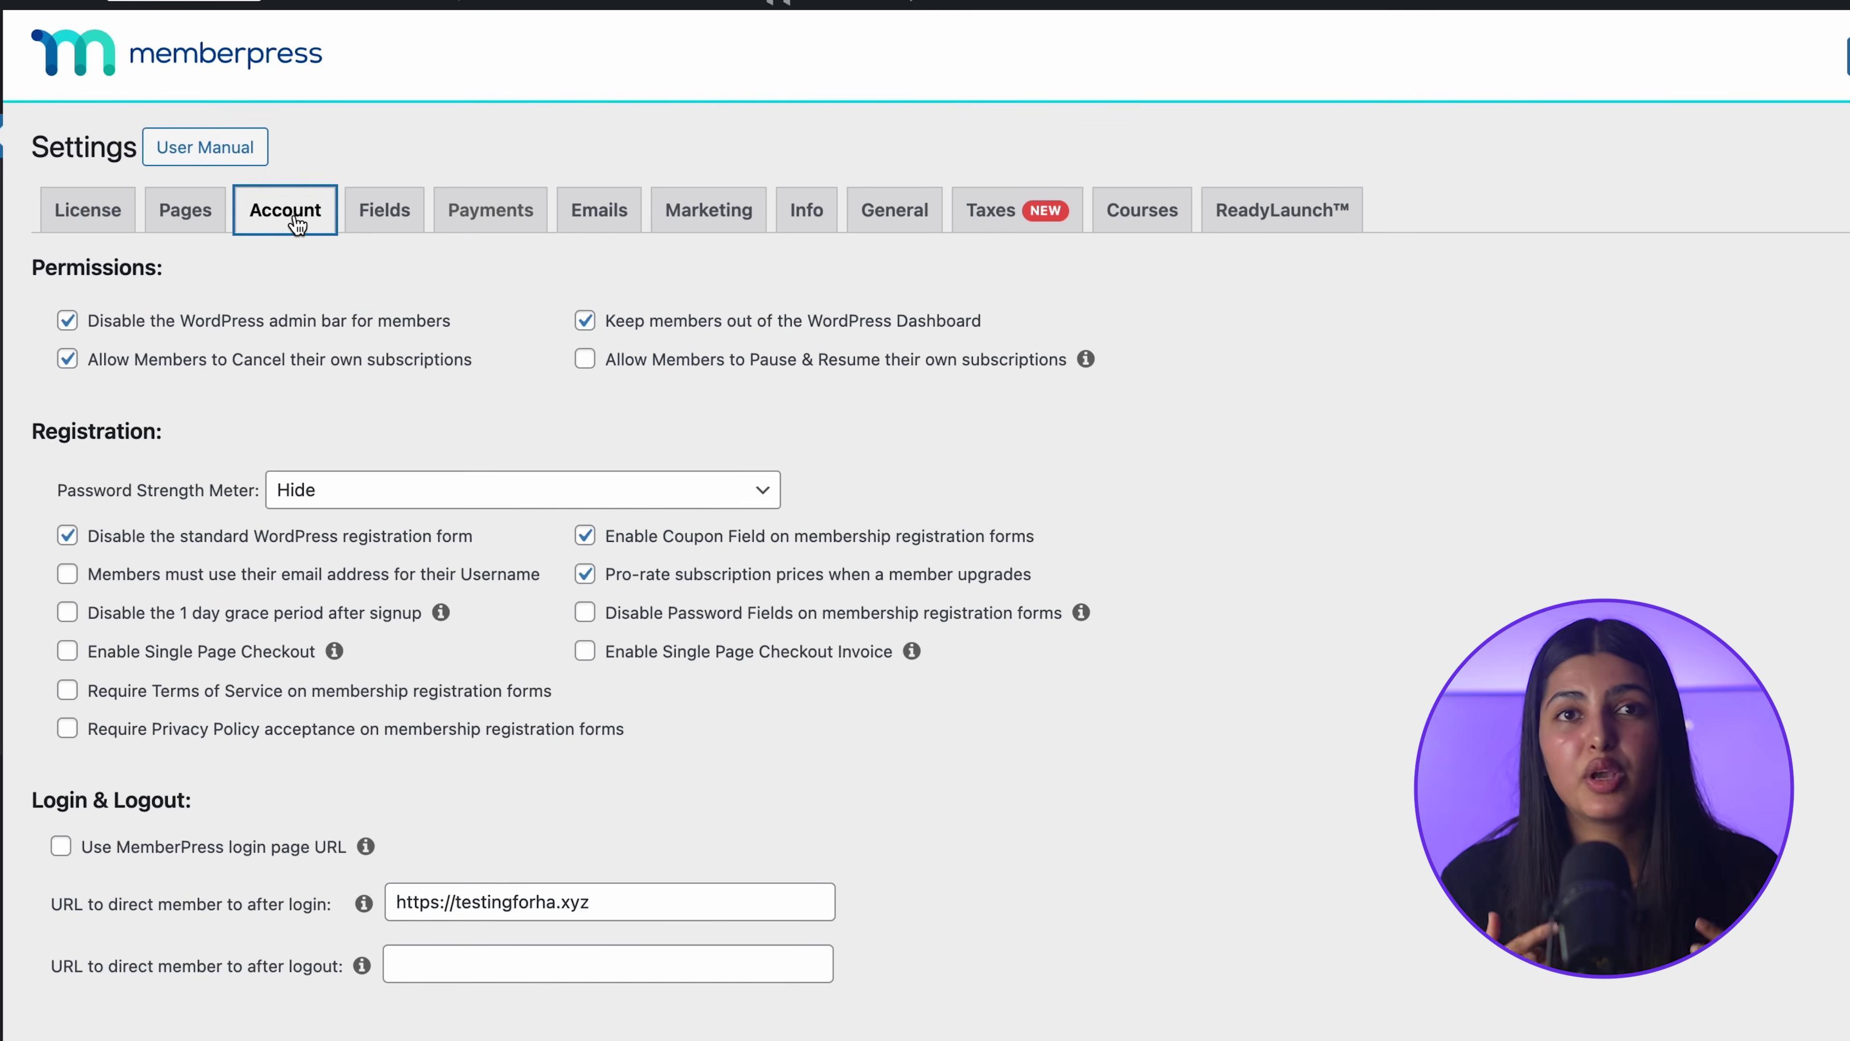
{"action": "left_click", "coordinate": [594, 227]}
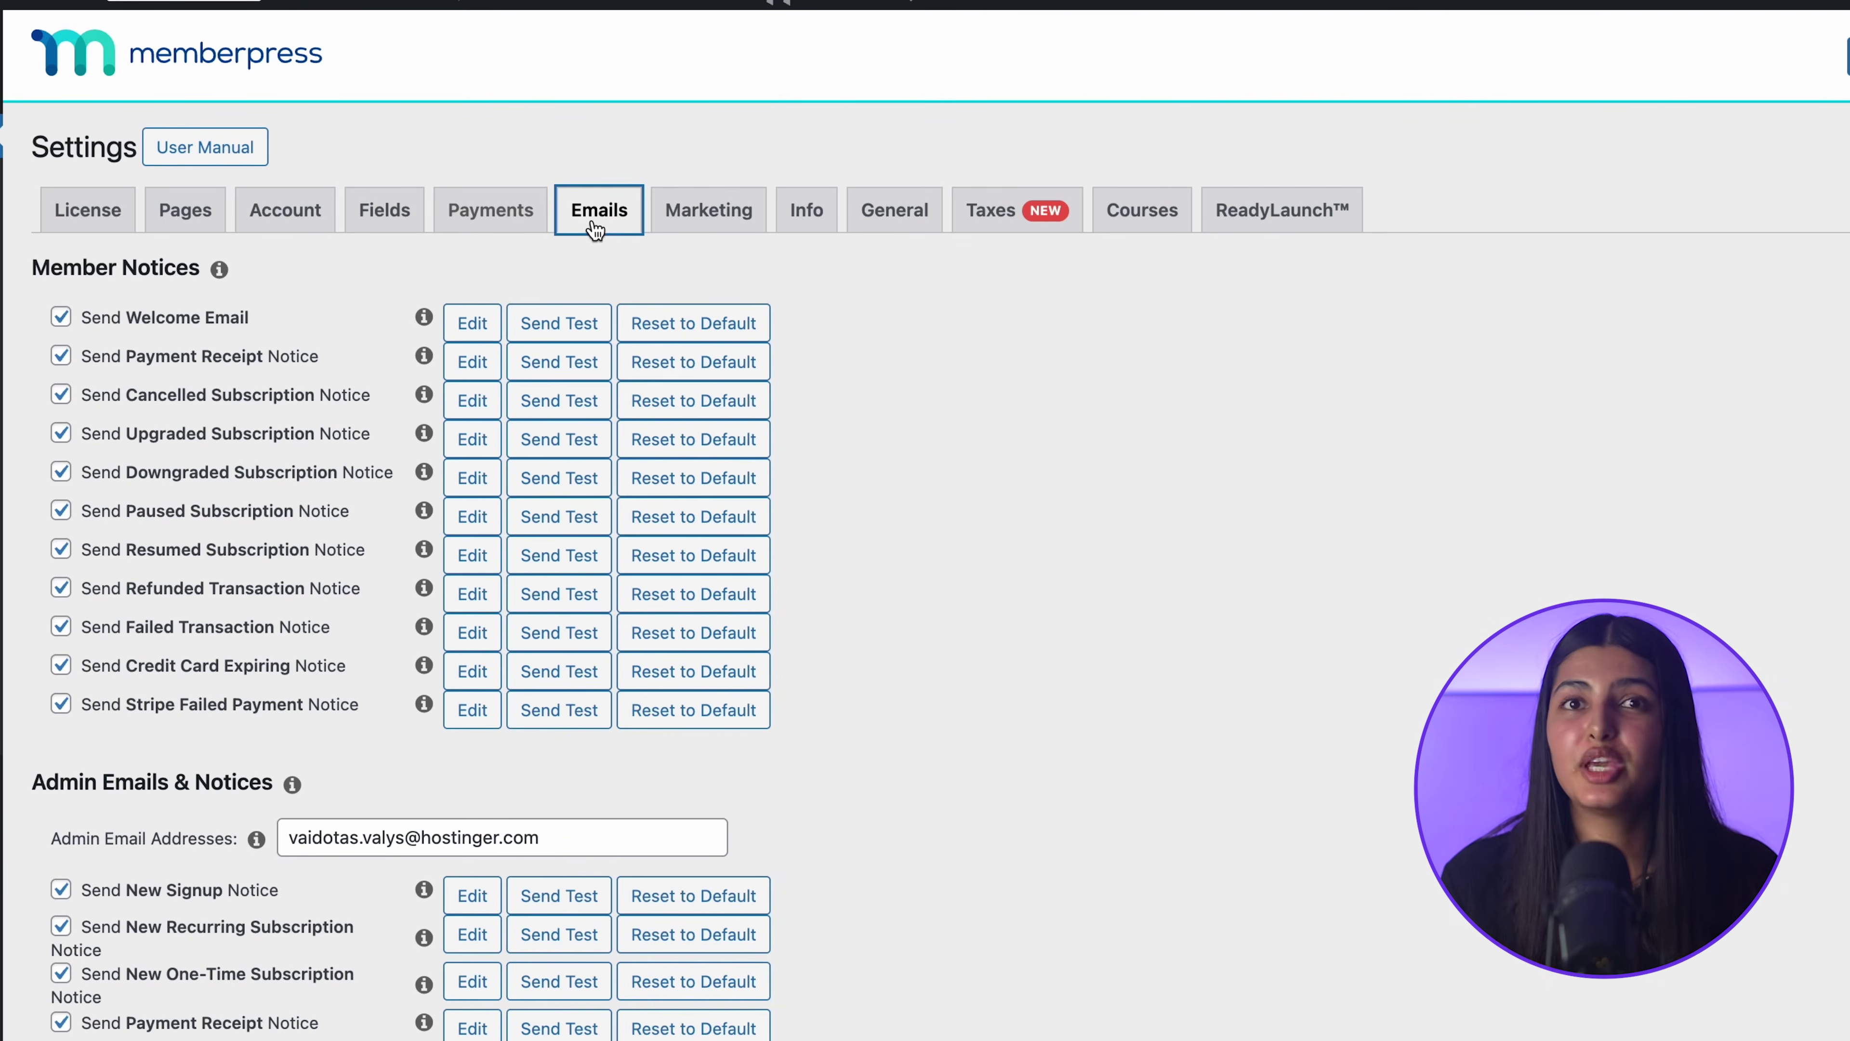
- Add a new payment method in the MemberPress payment settings
{"action": "left_click", "coordinate": [477, 235]}
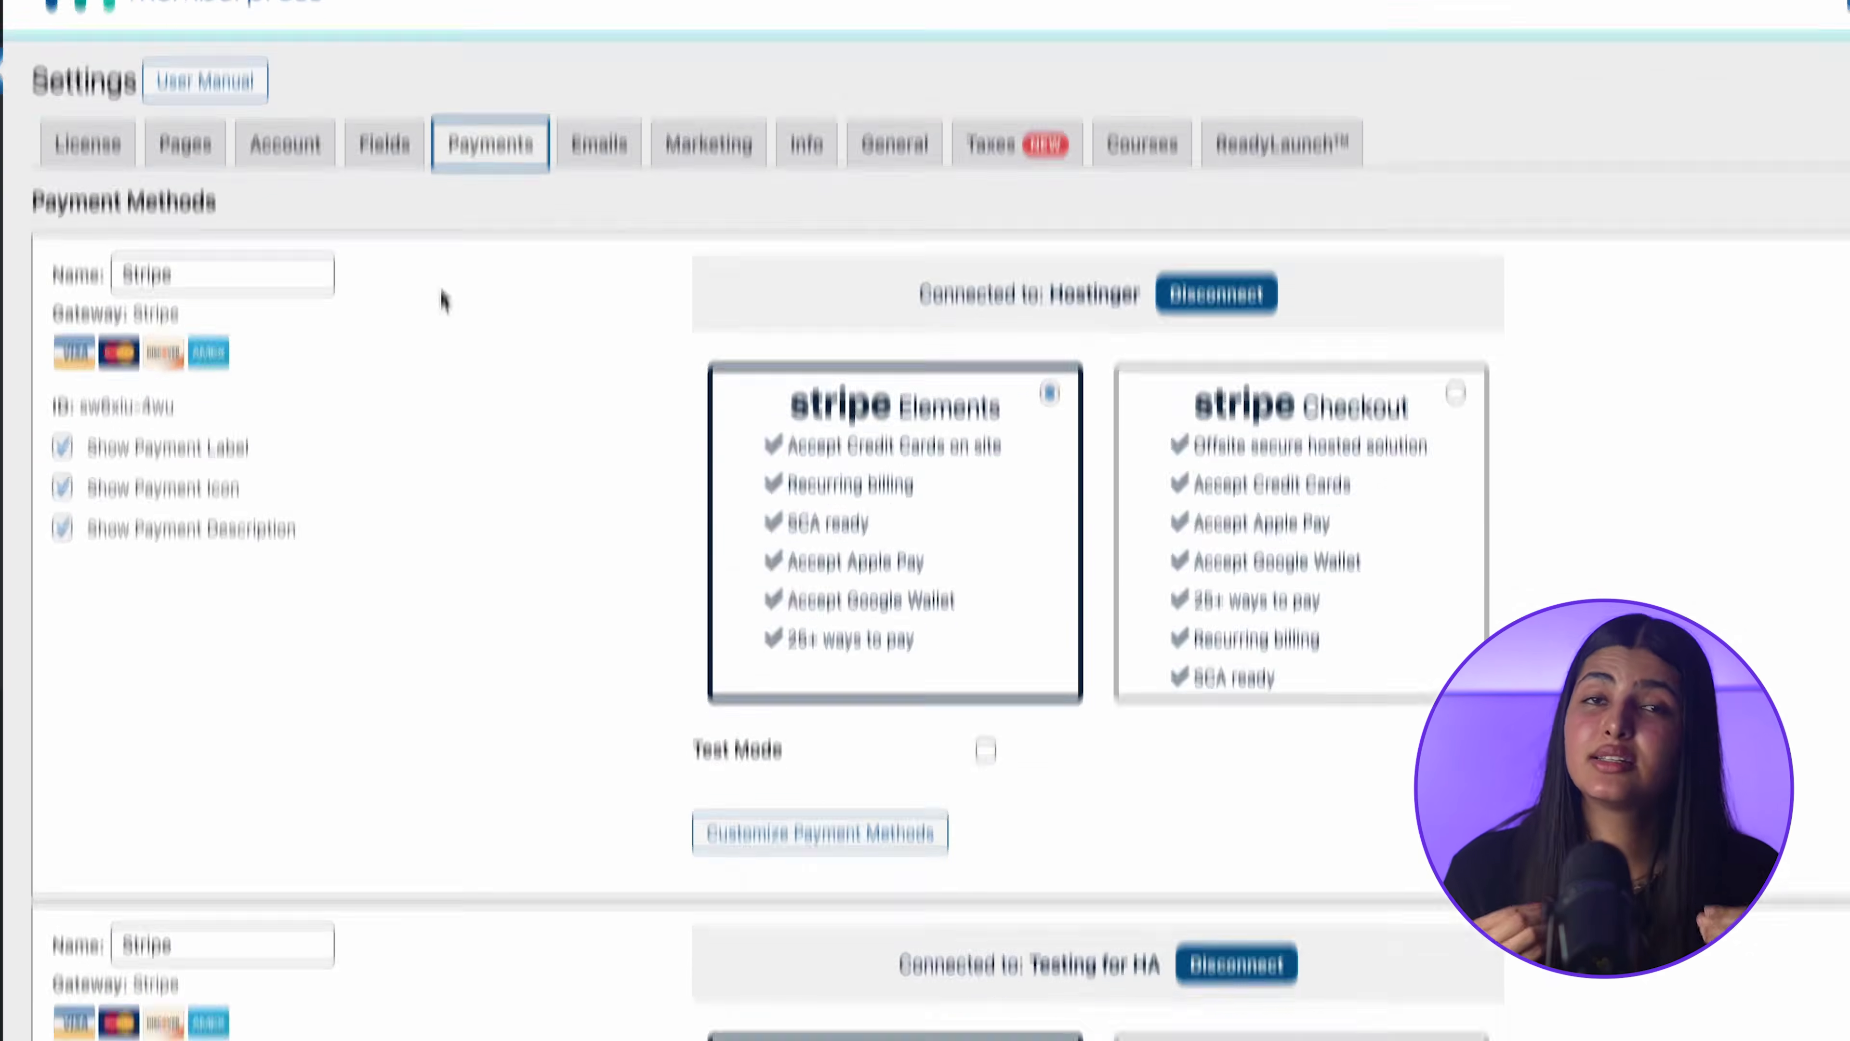
{"action": "scroll", "coordinate": [371, 311], "scroll_direction": "down", "scroll_amount": 10}
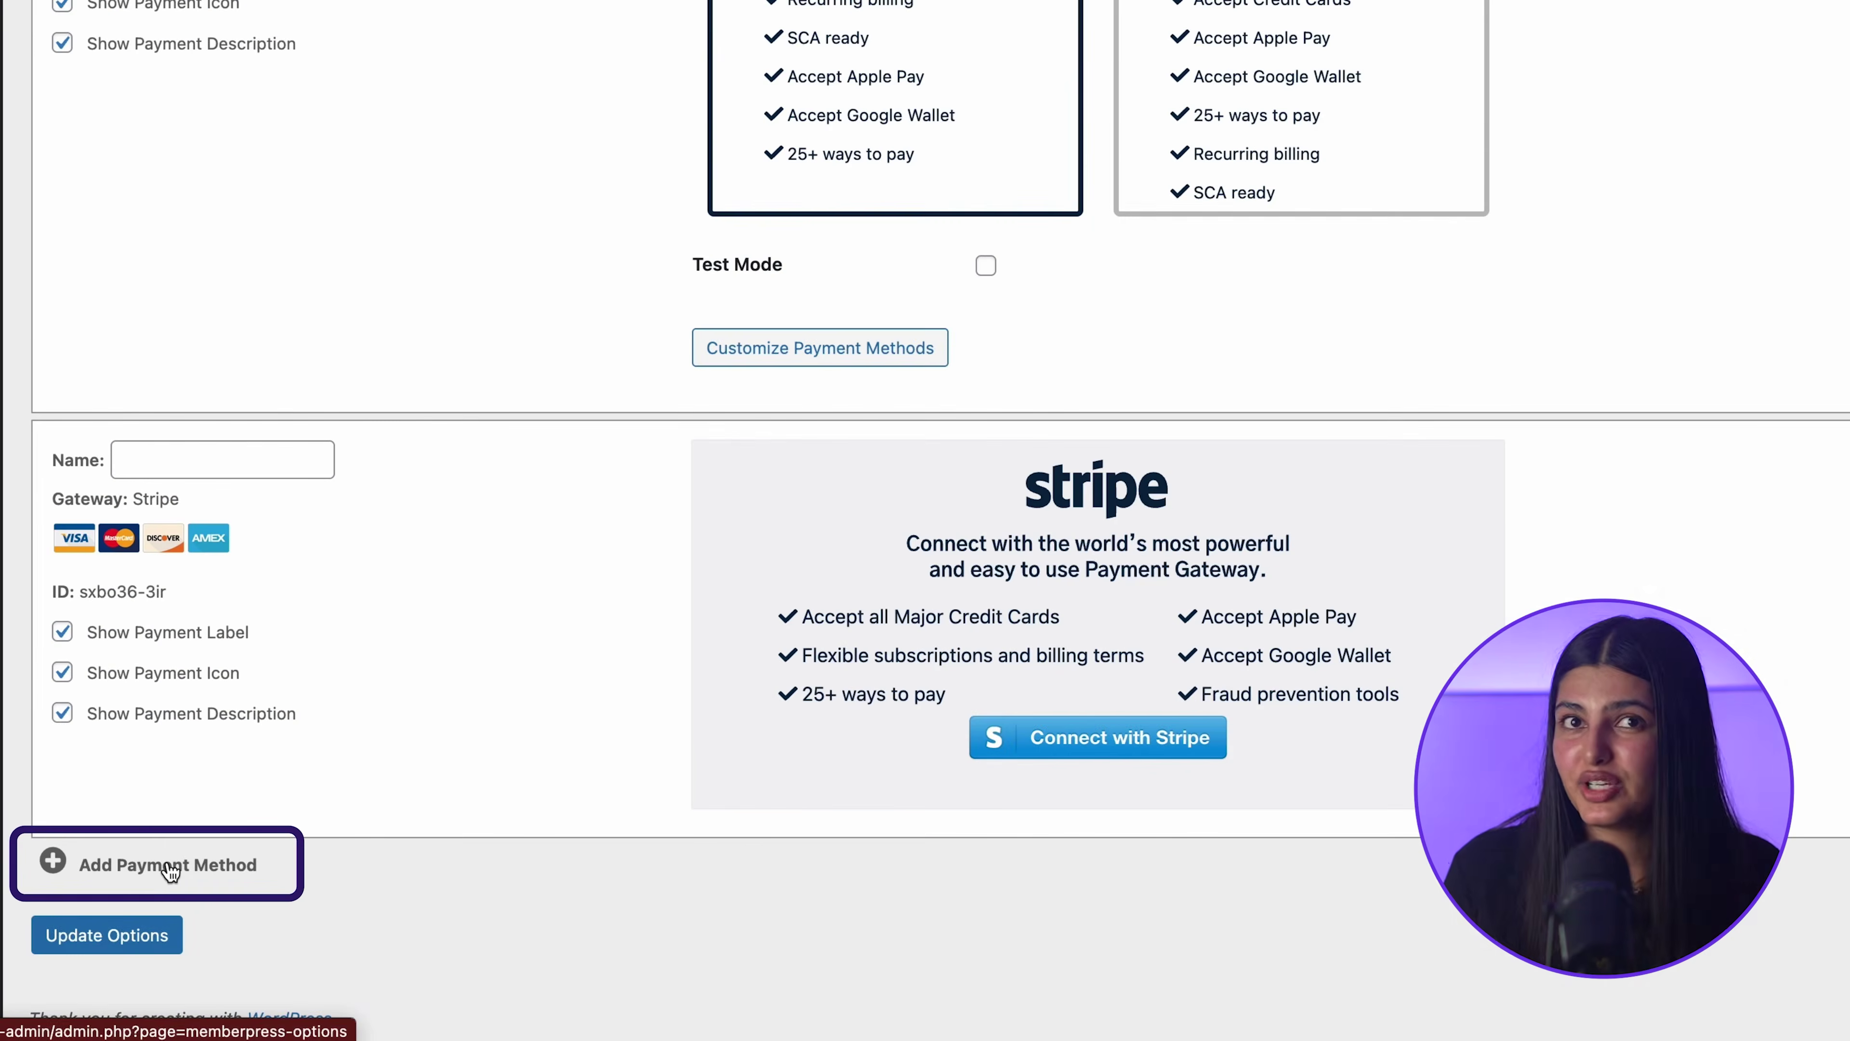
{"action": "left_click", "coordinate": [170, 867]}
{"action": "scroll", "coordinate": [169, 867], "scroll_direction": "down", "scroll_amount": 5}
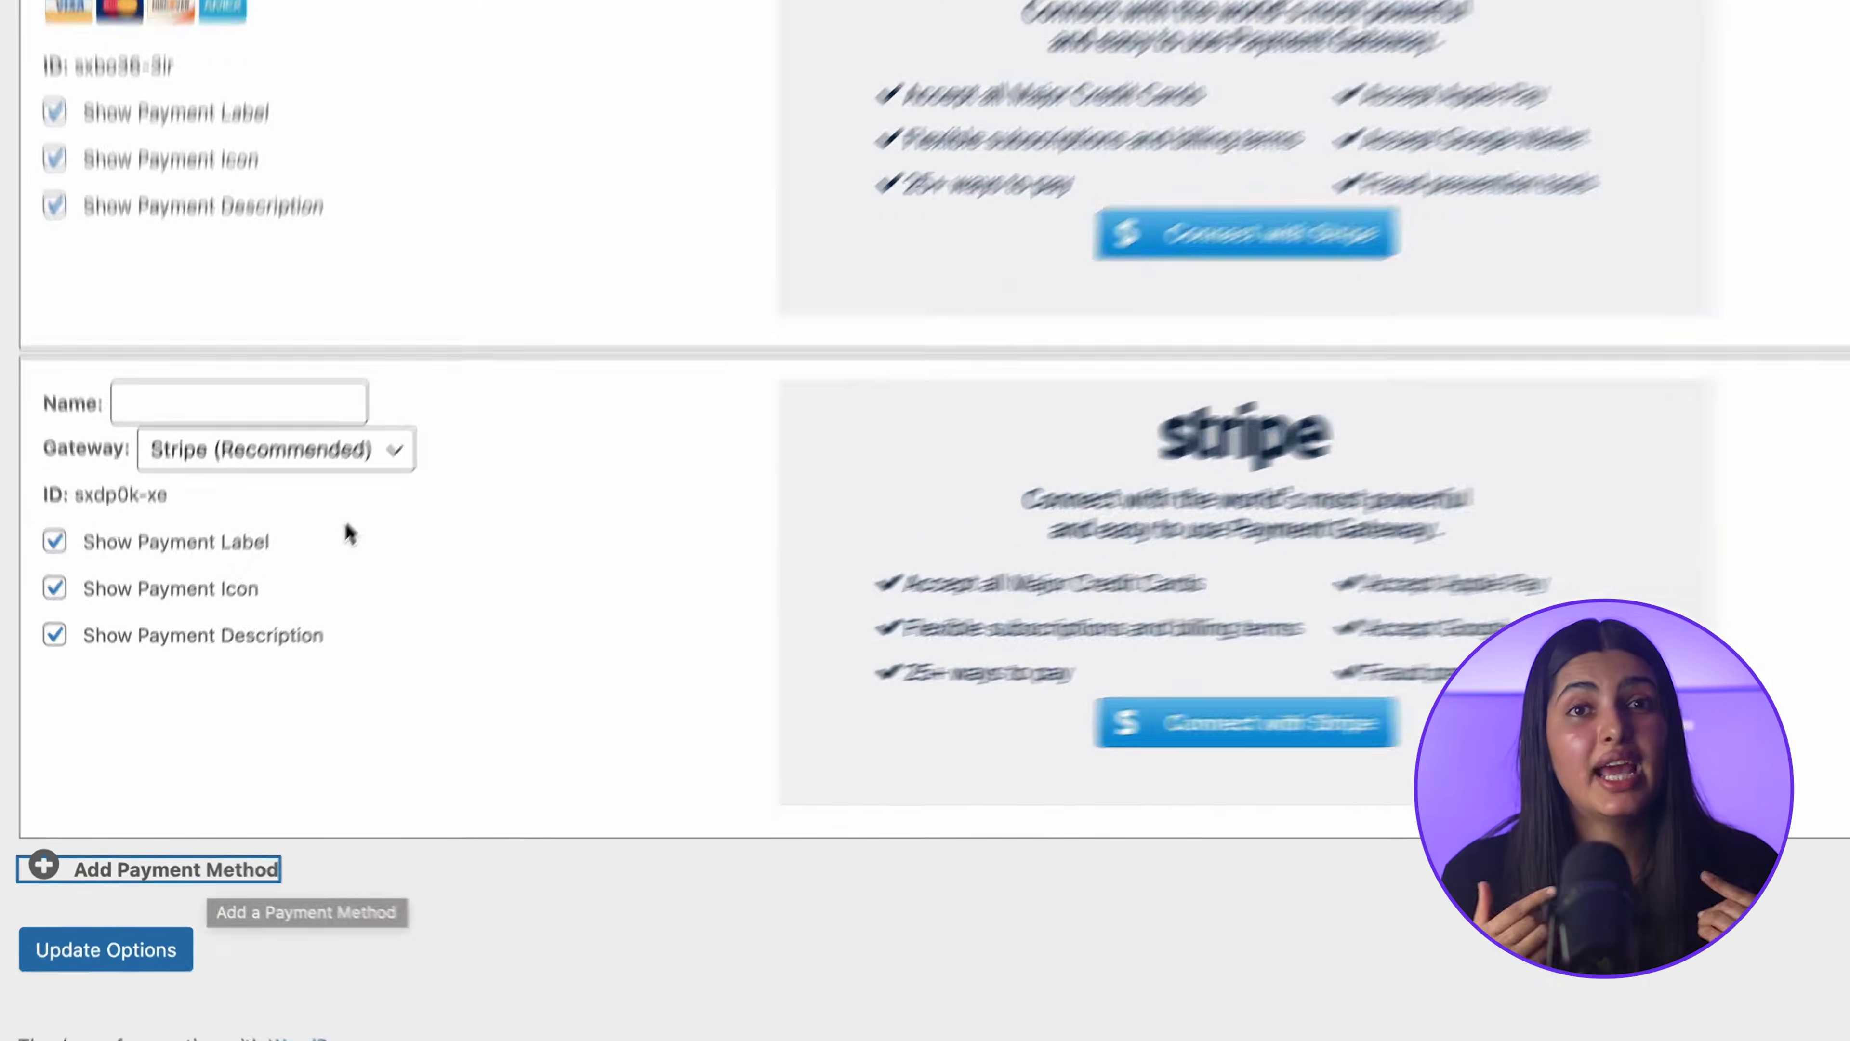
{"action": "left_click", "coordinate": [344, 512]}
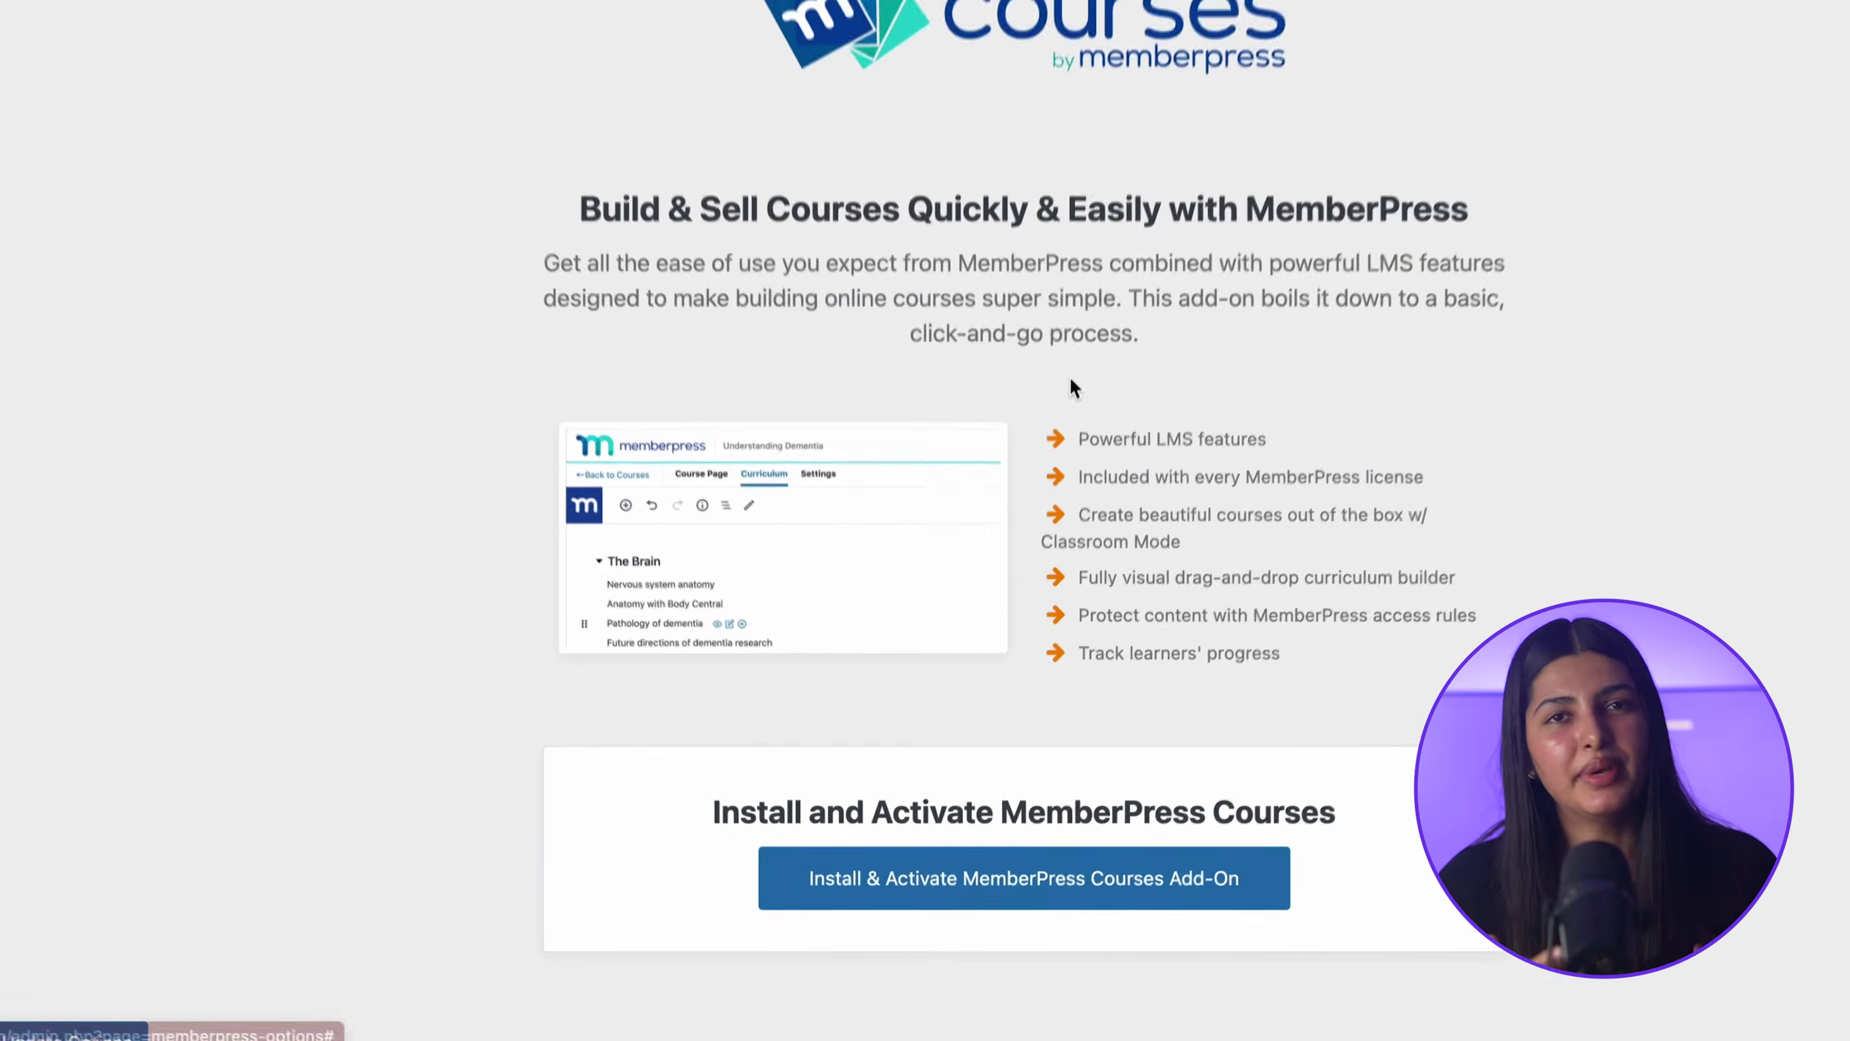
- Install and activate the MemberPress Courses add-on and open the list of courses
{"action": "left_click", "coordinate": [1032, 875]}
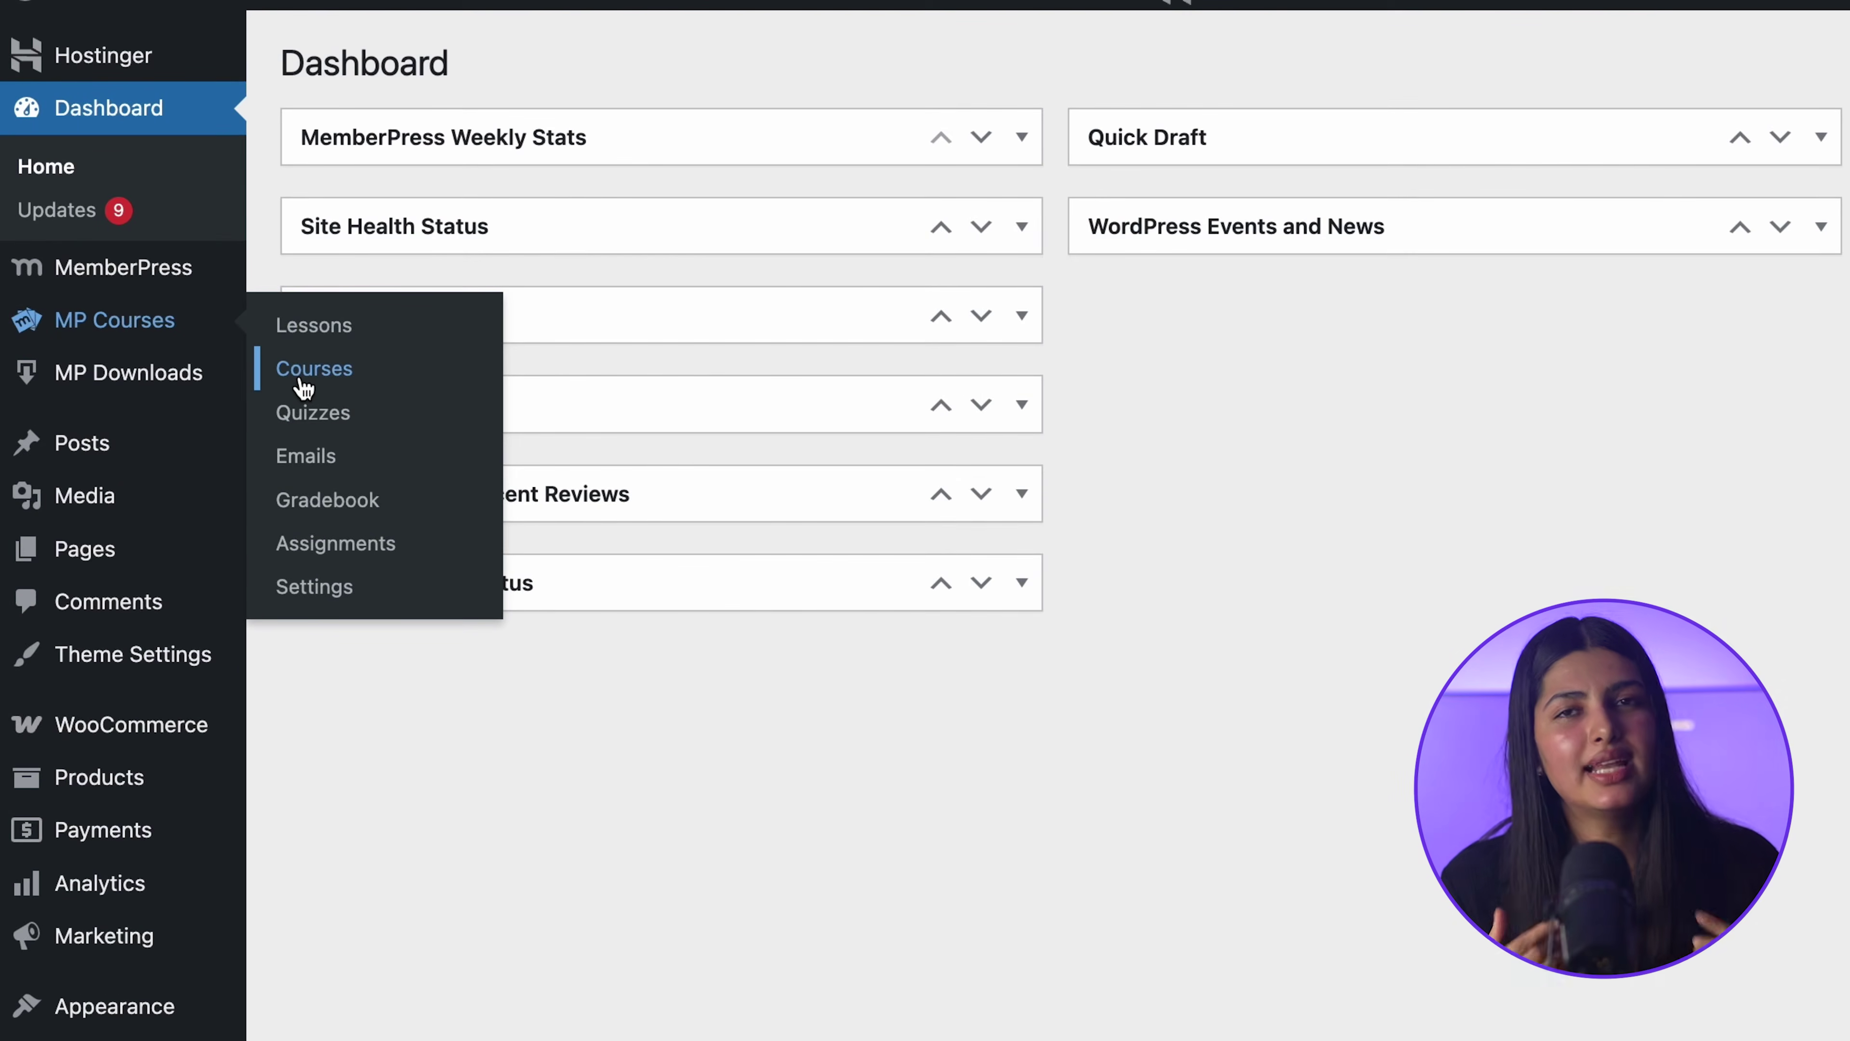
{"action": "left_click", "coordinate": [313, 369]}
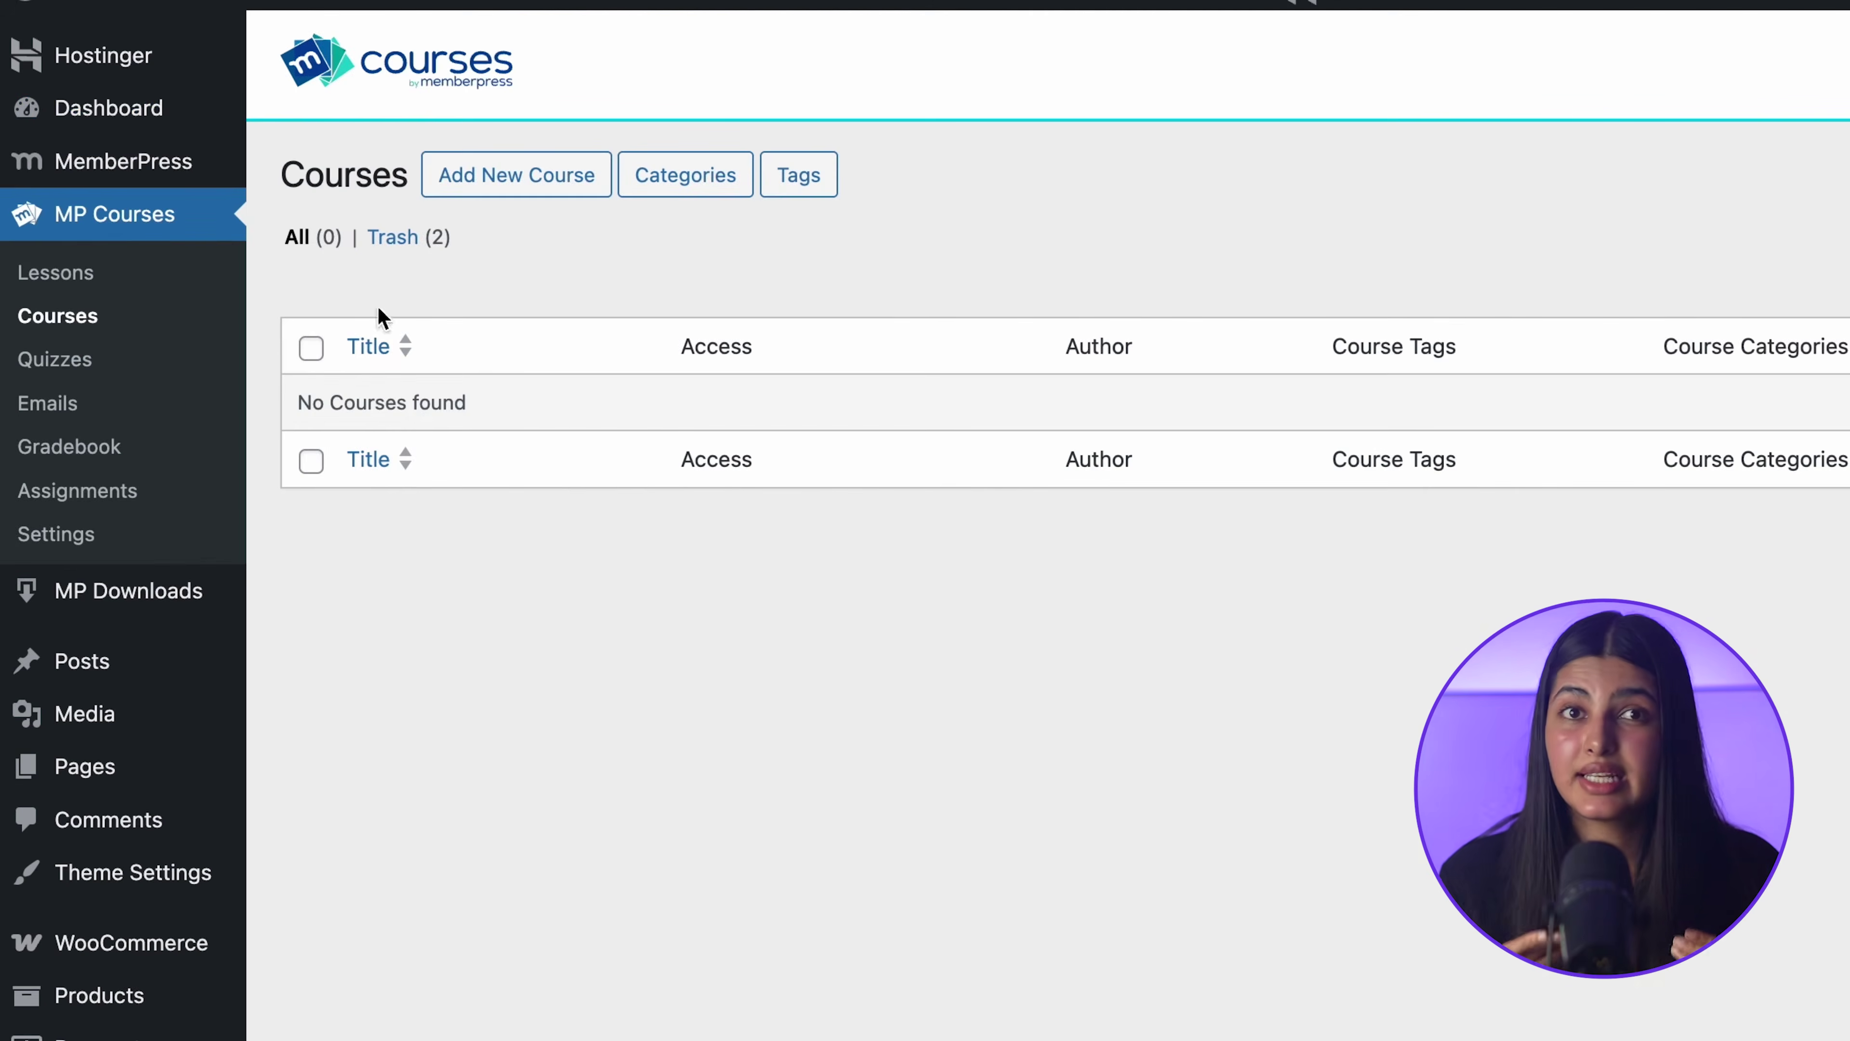
- Add a new course titled "Ultimate Guide to Digital Marketing"
{"action": "left_click", "coordinate": [545, 201]}
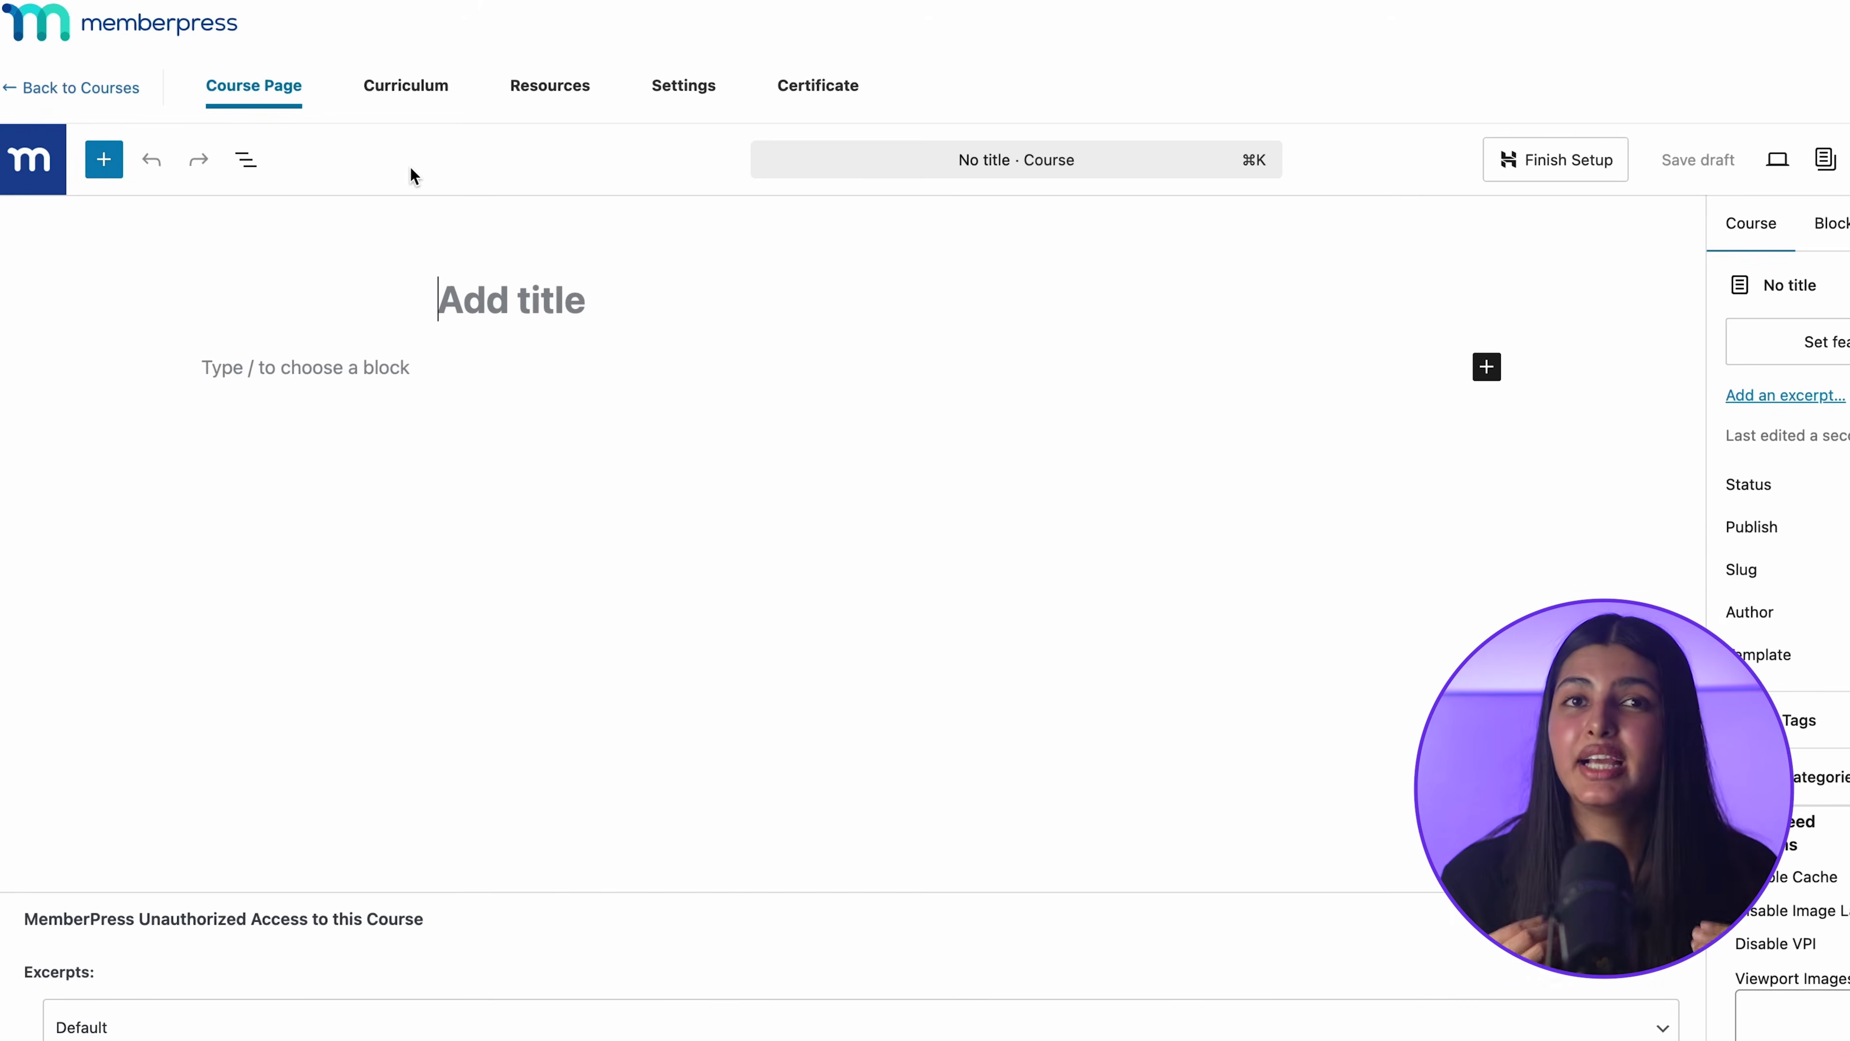
{"action": "type", "text": "Ultimate Guide to Digital Marketing"}
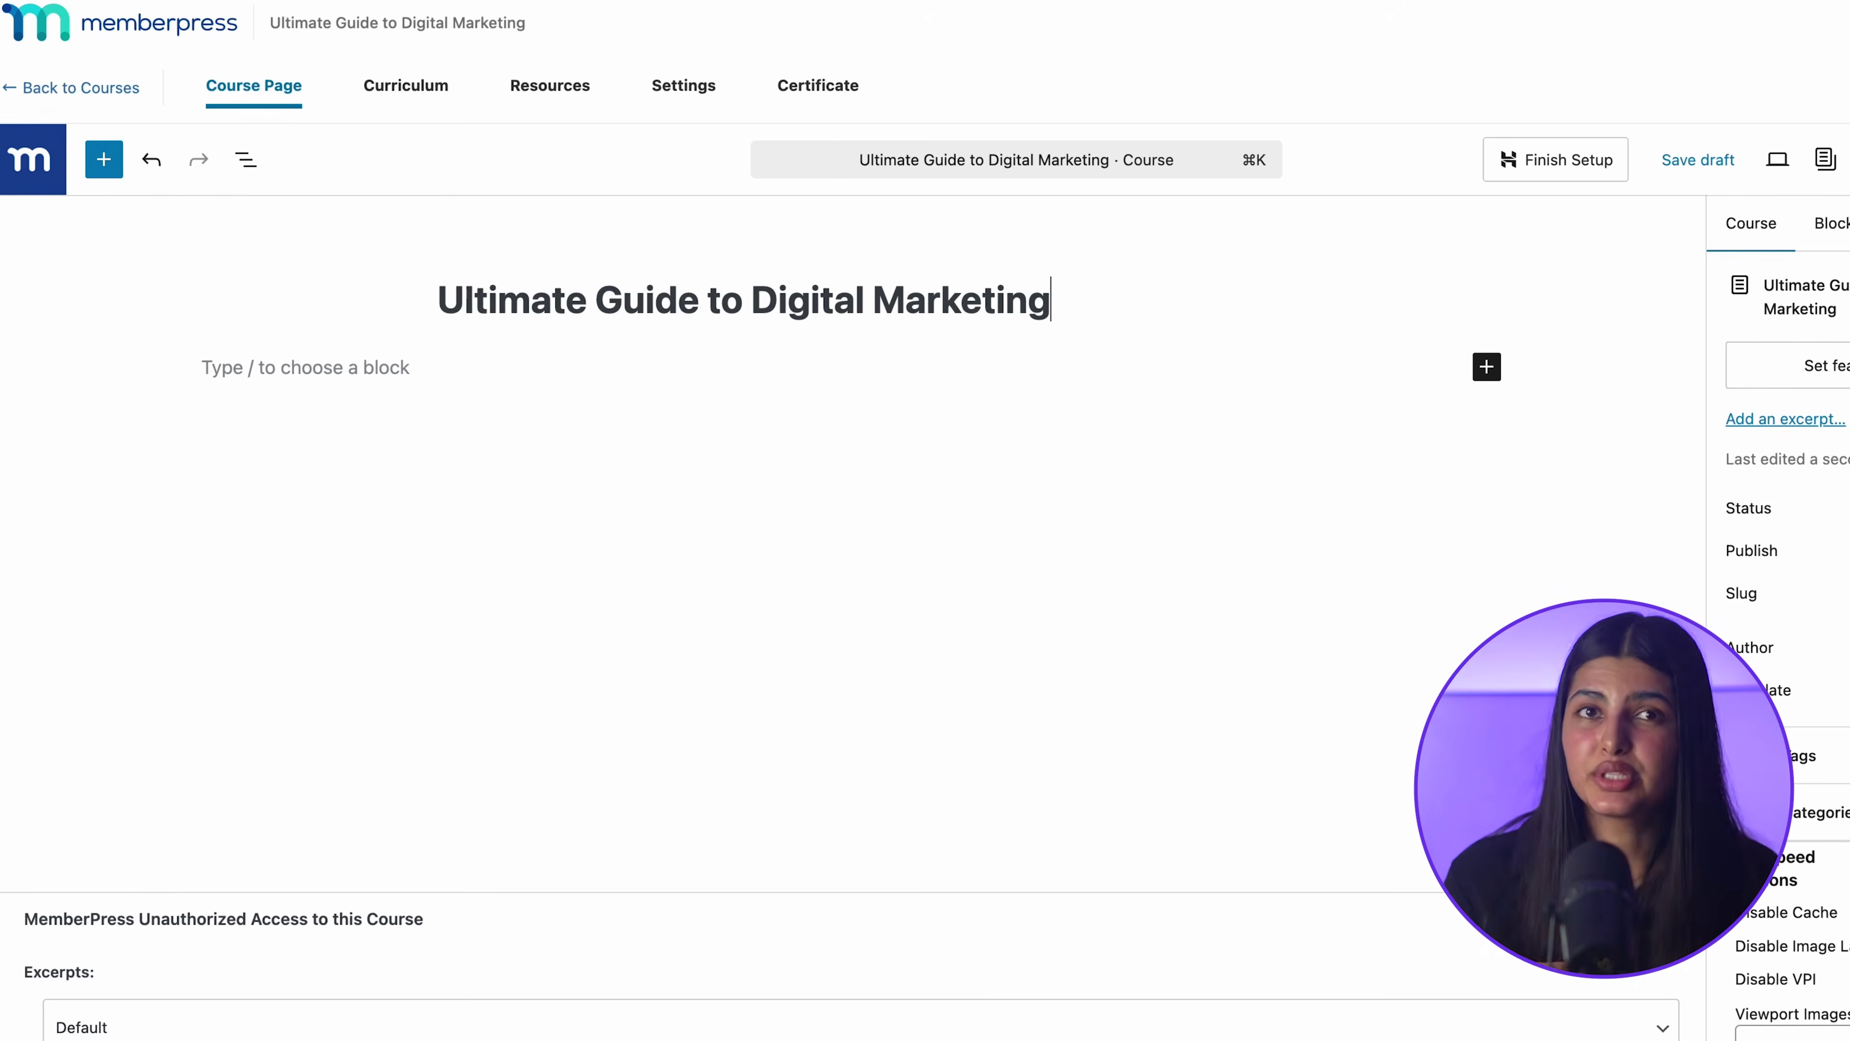
- Insert an AI Content Creator block below the title on the course page
{"action": "left_click", "coordinate": [1359, 397]}
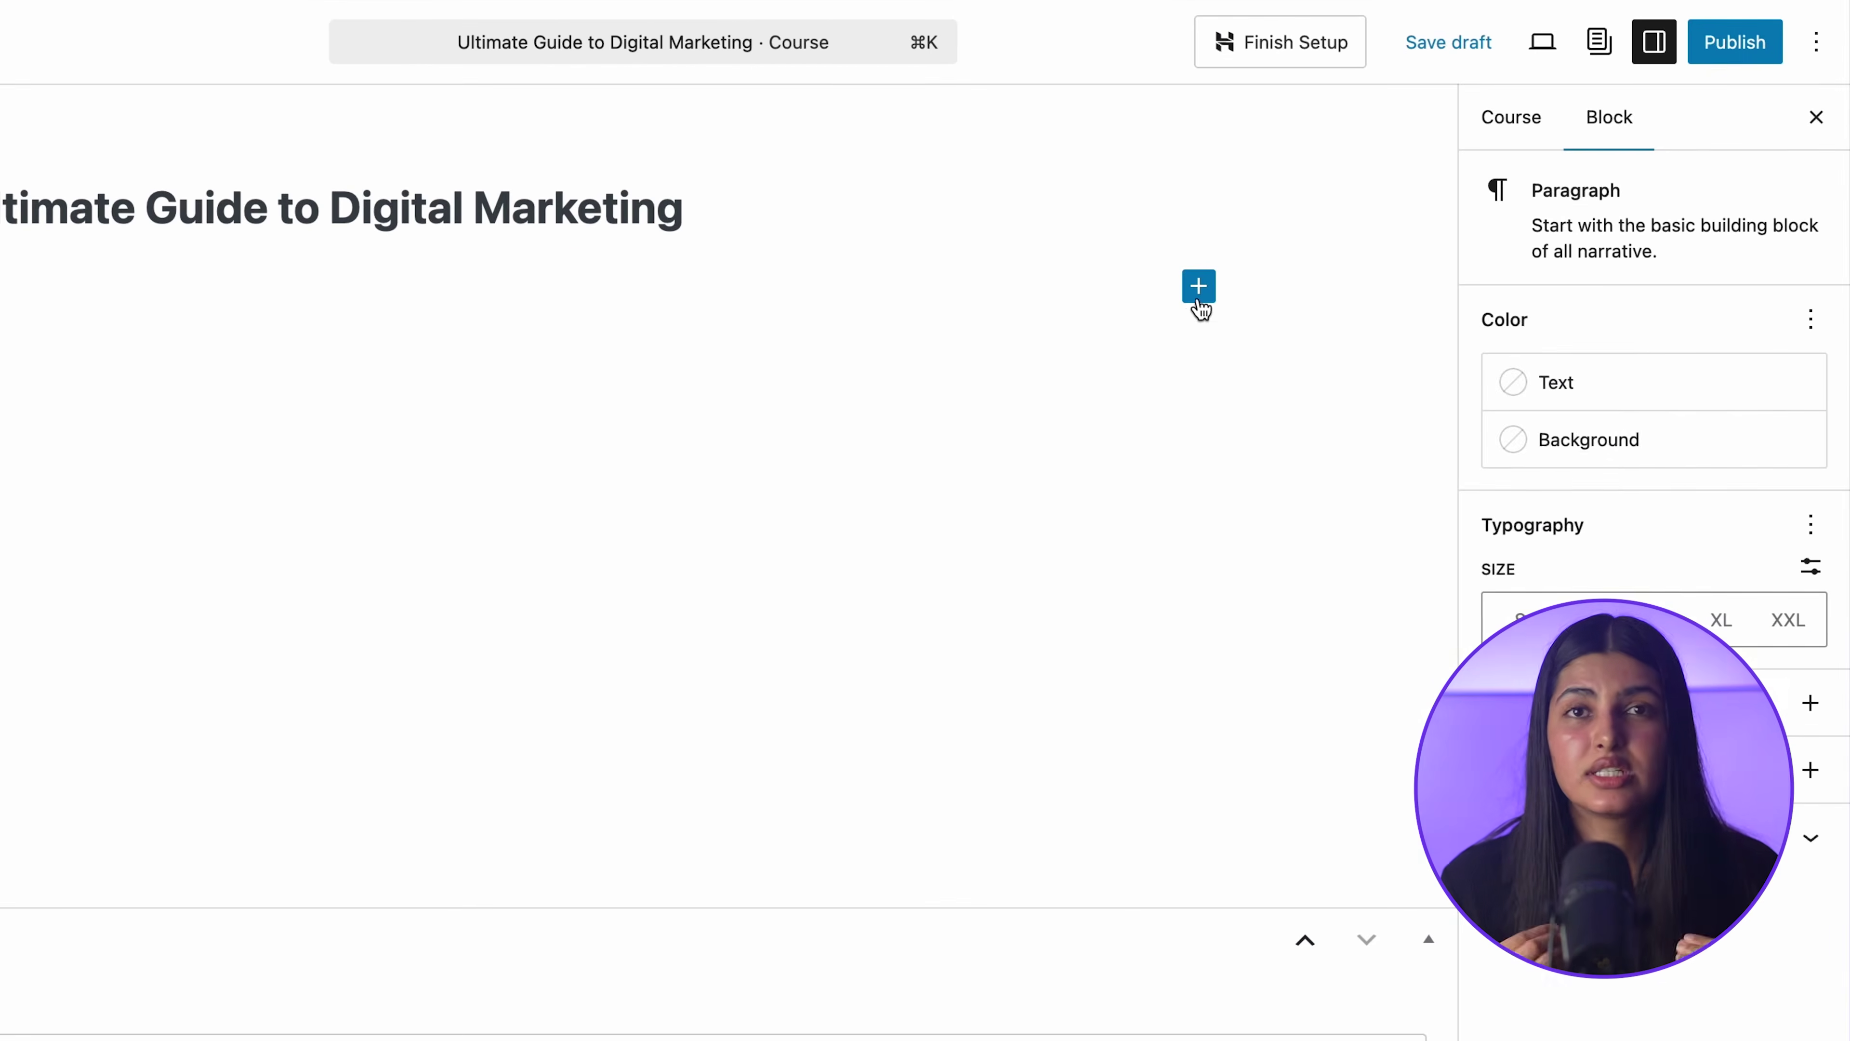
{"action": "left_click", "coordinate": [1484, 365]}
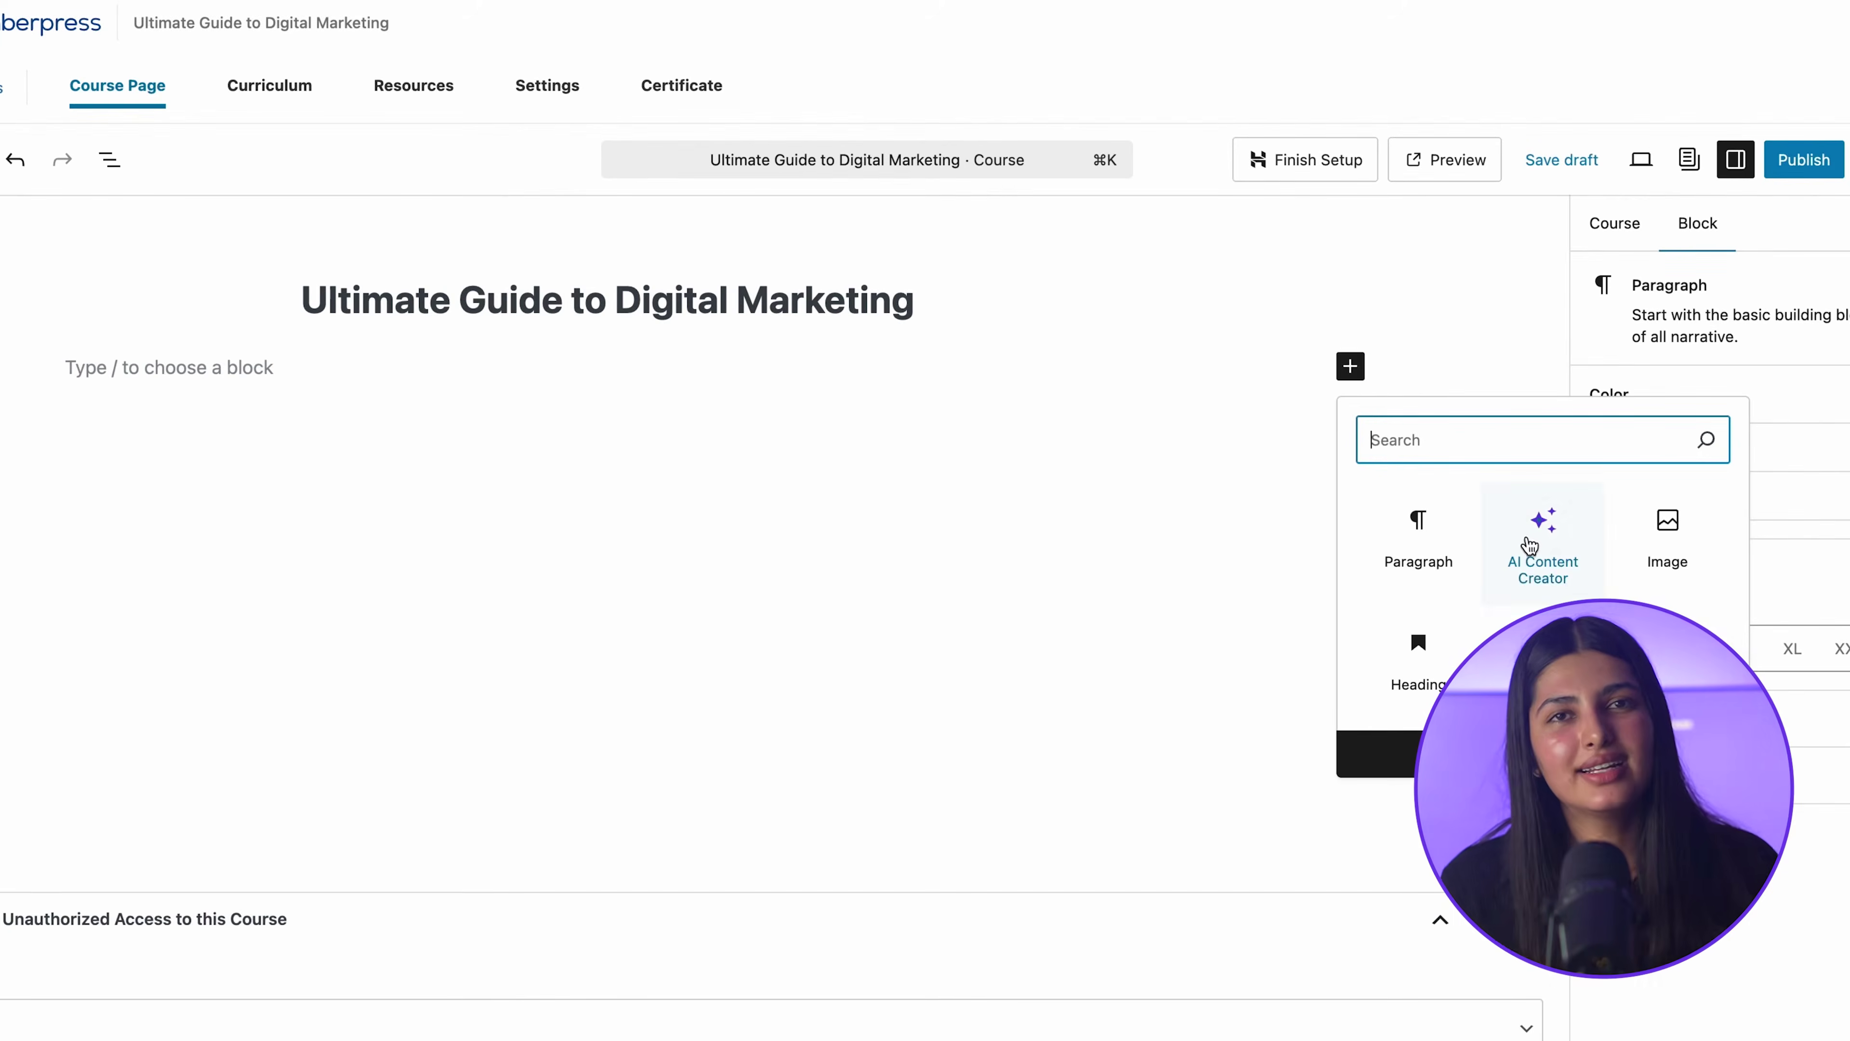
{"action": "left_click", "coordinate": [1531, 543]}
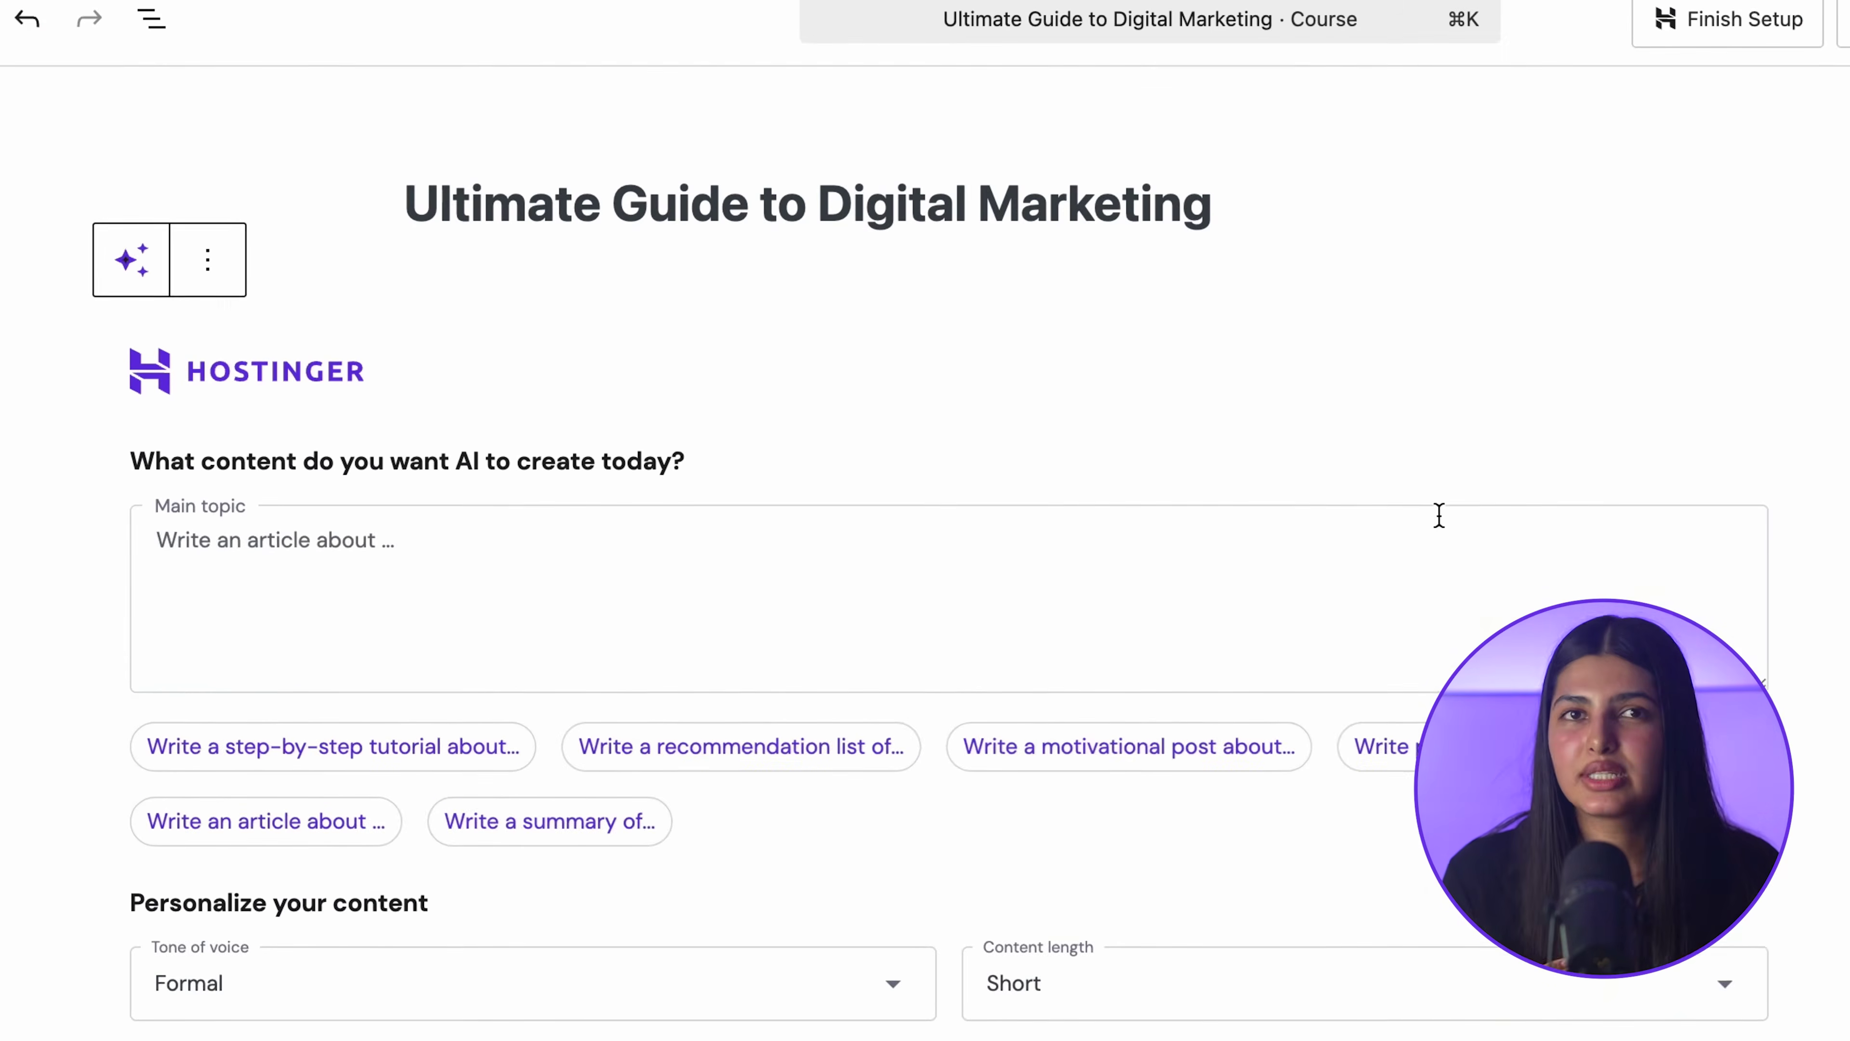
- Generate and insert content from the prompt "Write a short paragraph describing the ultimate guide to digital marketing course that I will sell on the website"
{"action": "type", "text": "Write"}
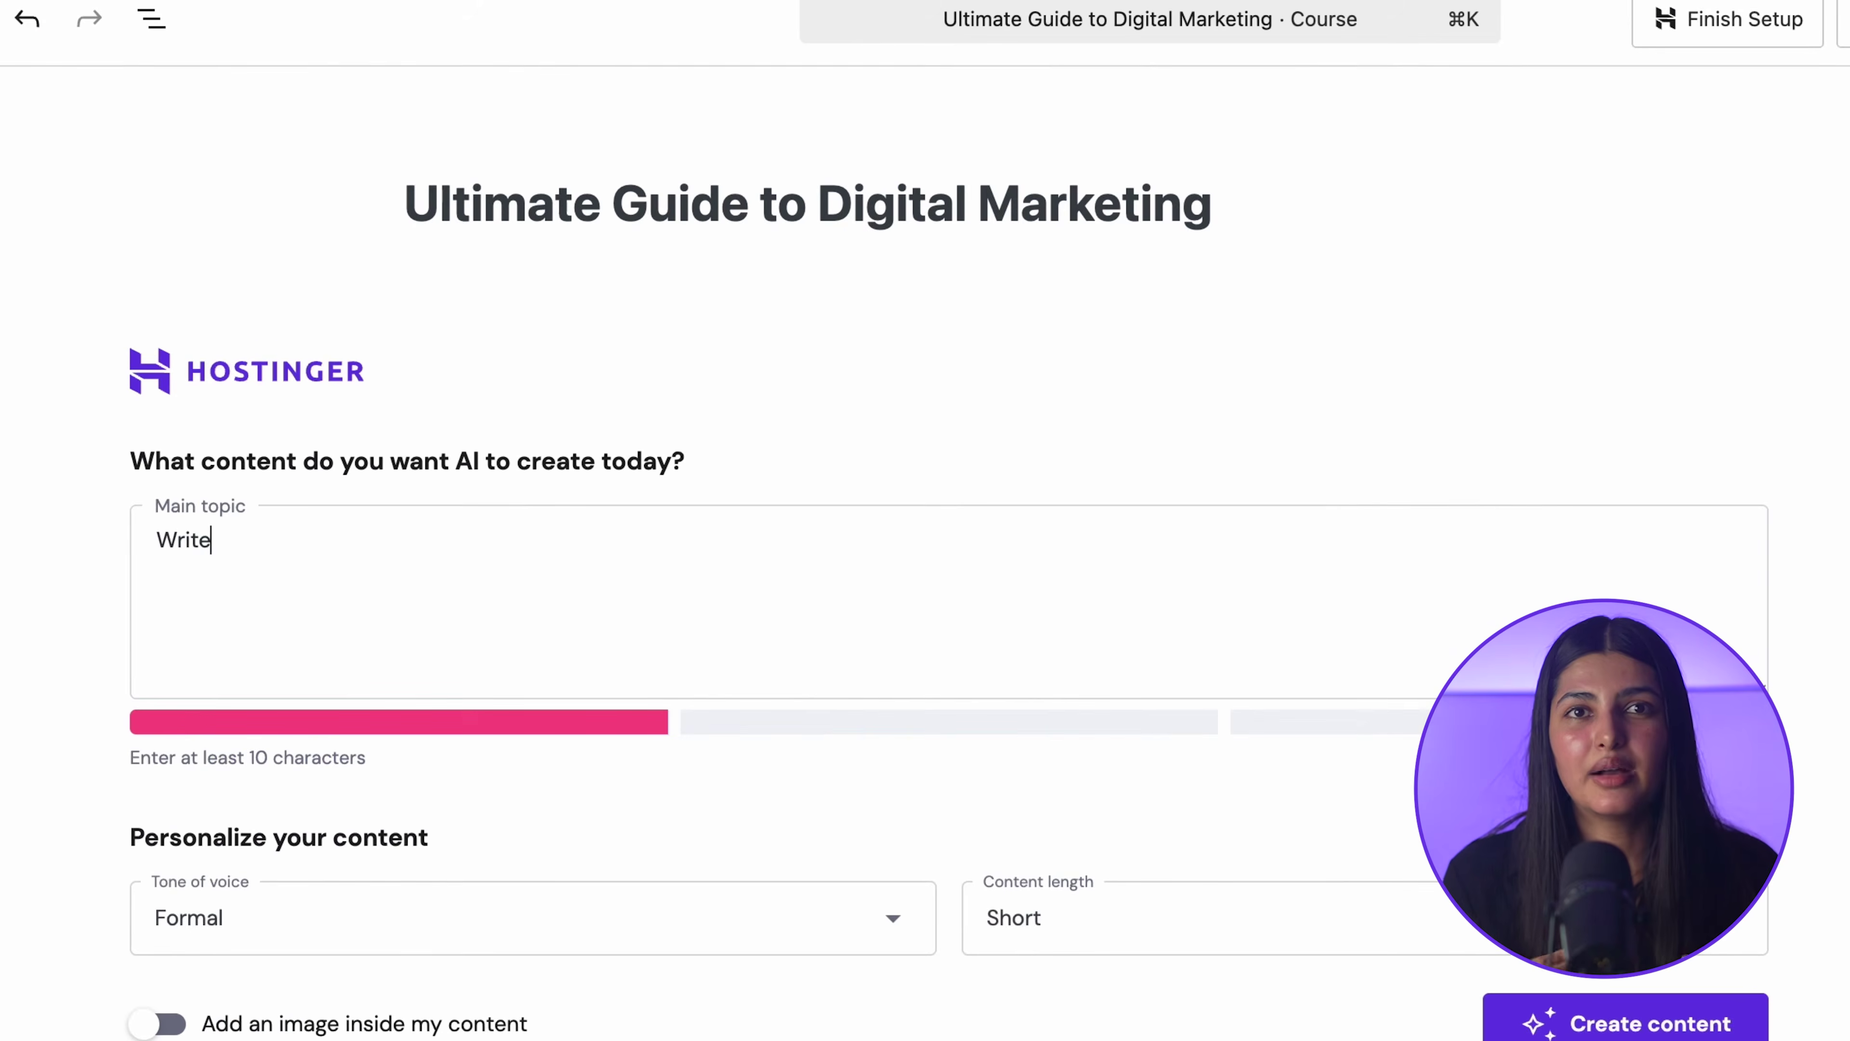
{"action": "type", "text": " a short"}
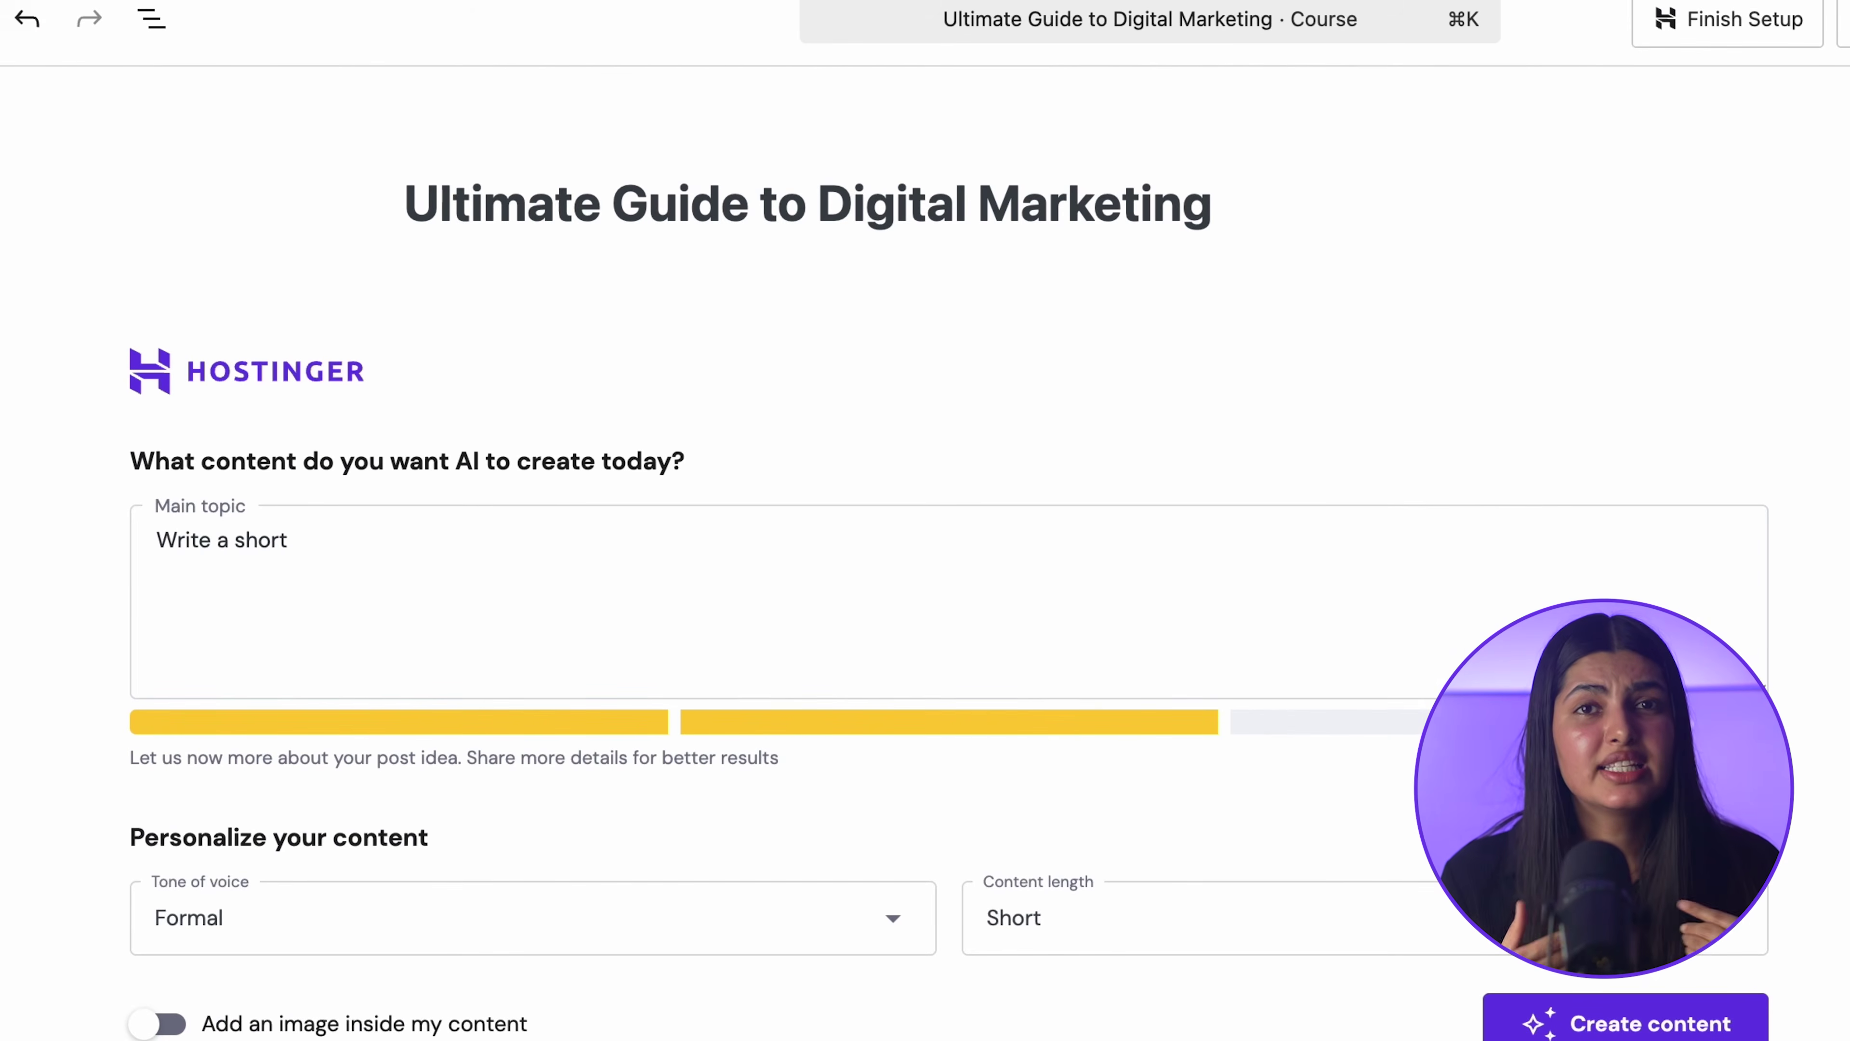
{"action": "type", "text": " paragrap"}
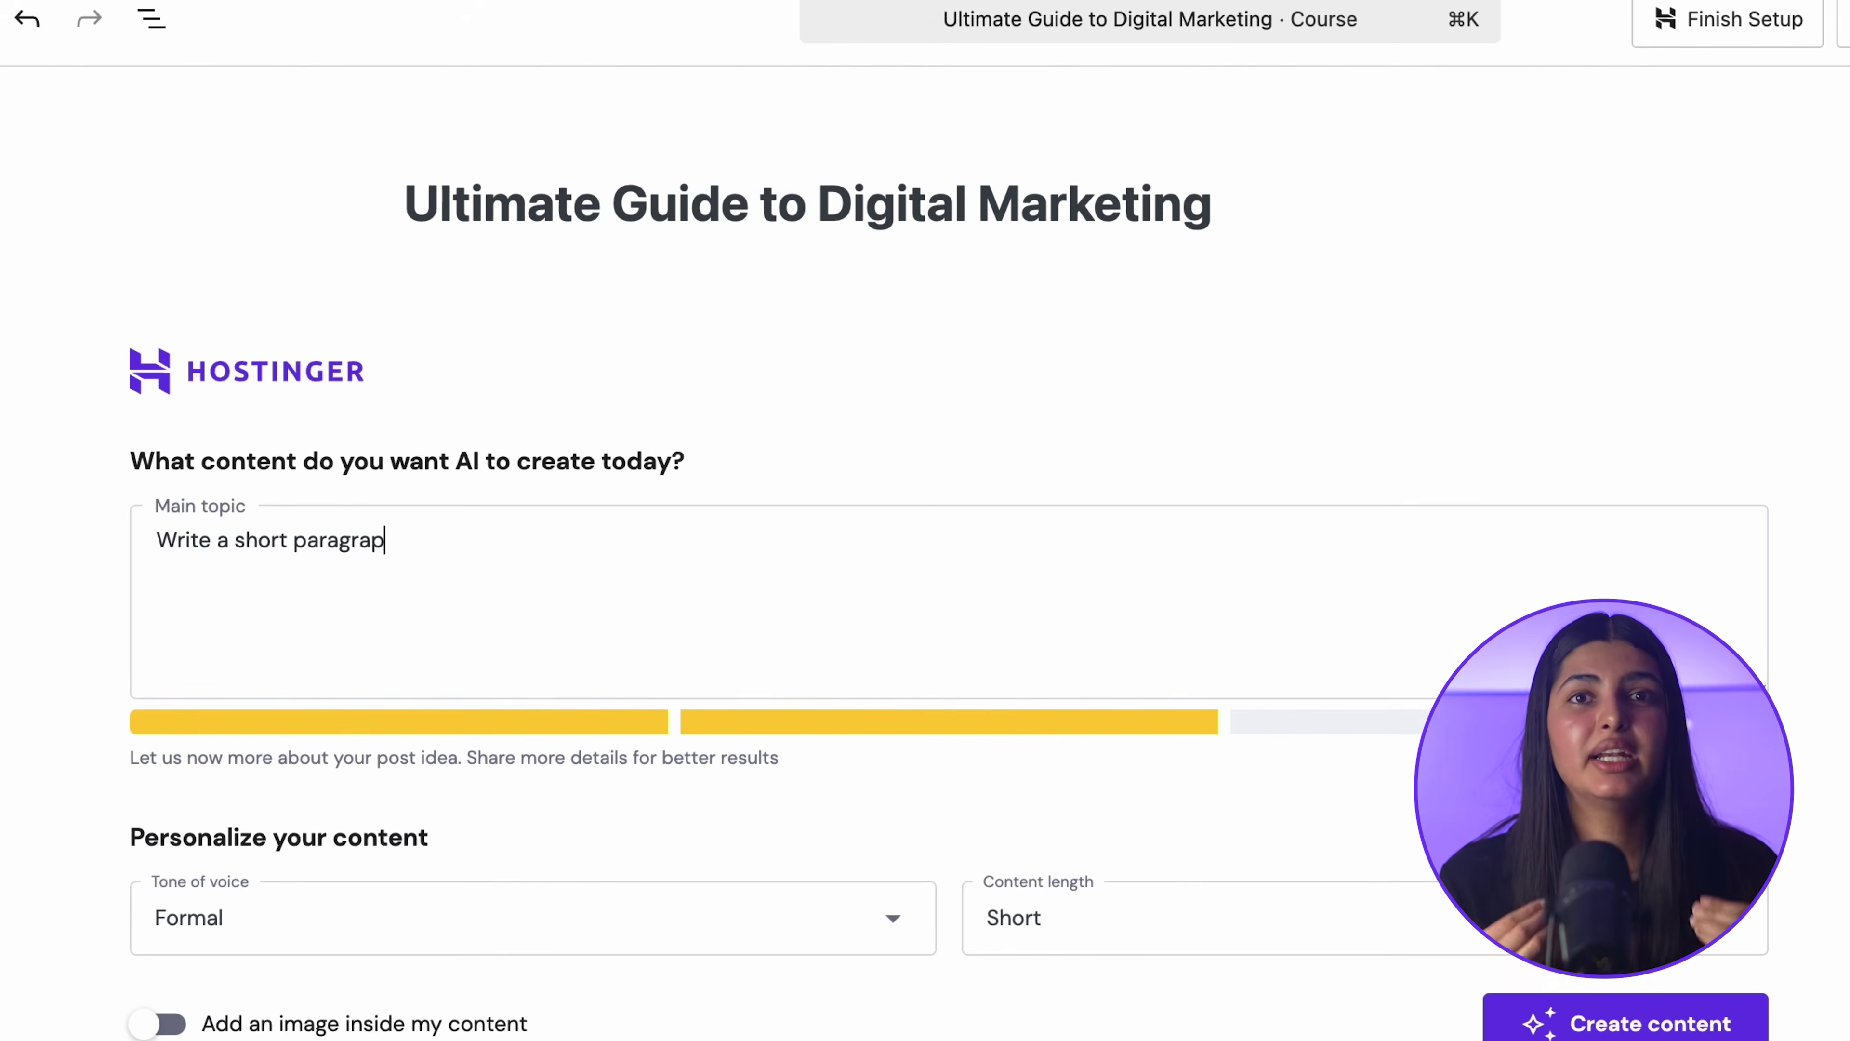
{"action": "type", "text": "h describing the ultimate guide to digital marketing"}
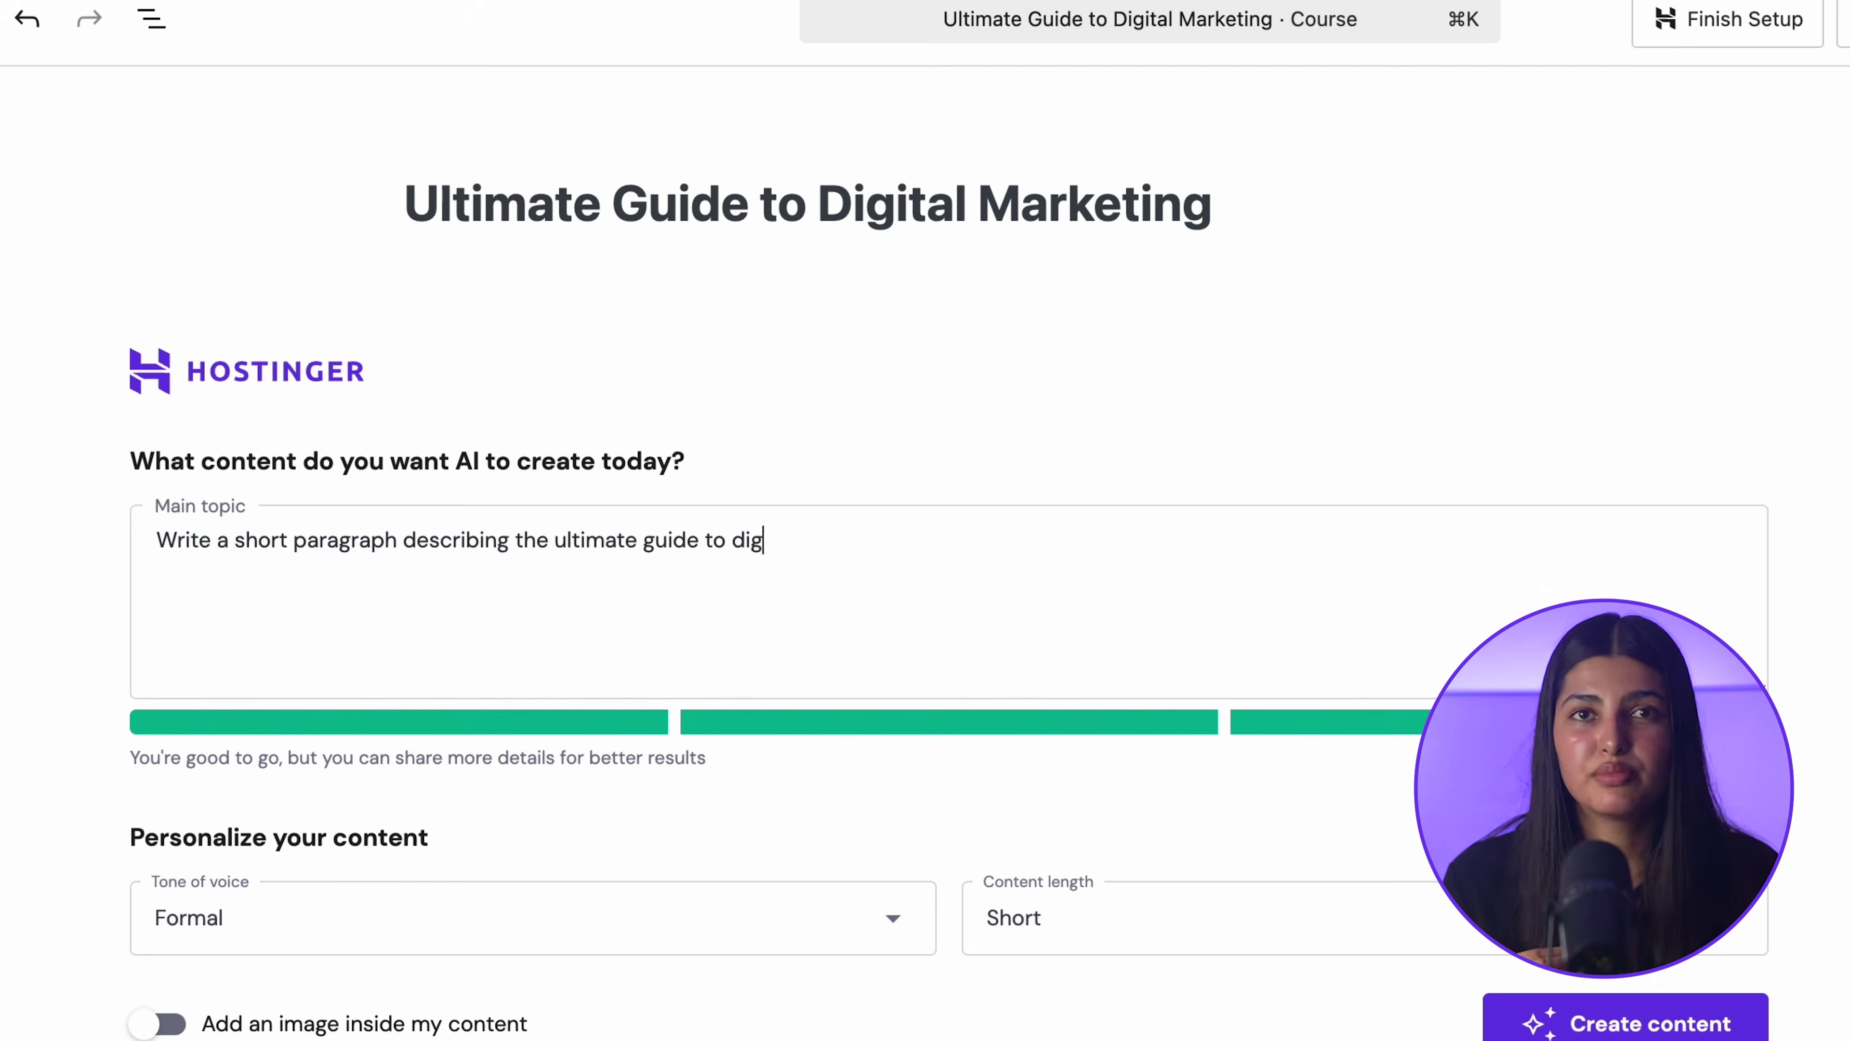
{"action": "type", "text": " course that I will sell on the website"}
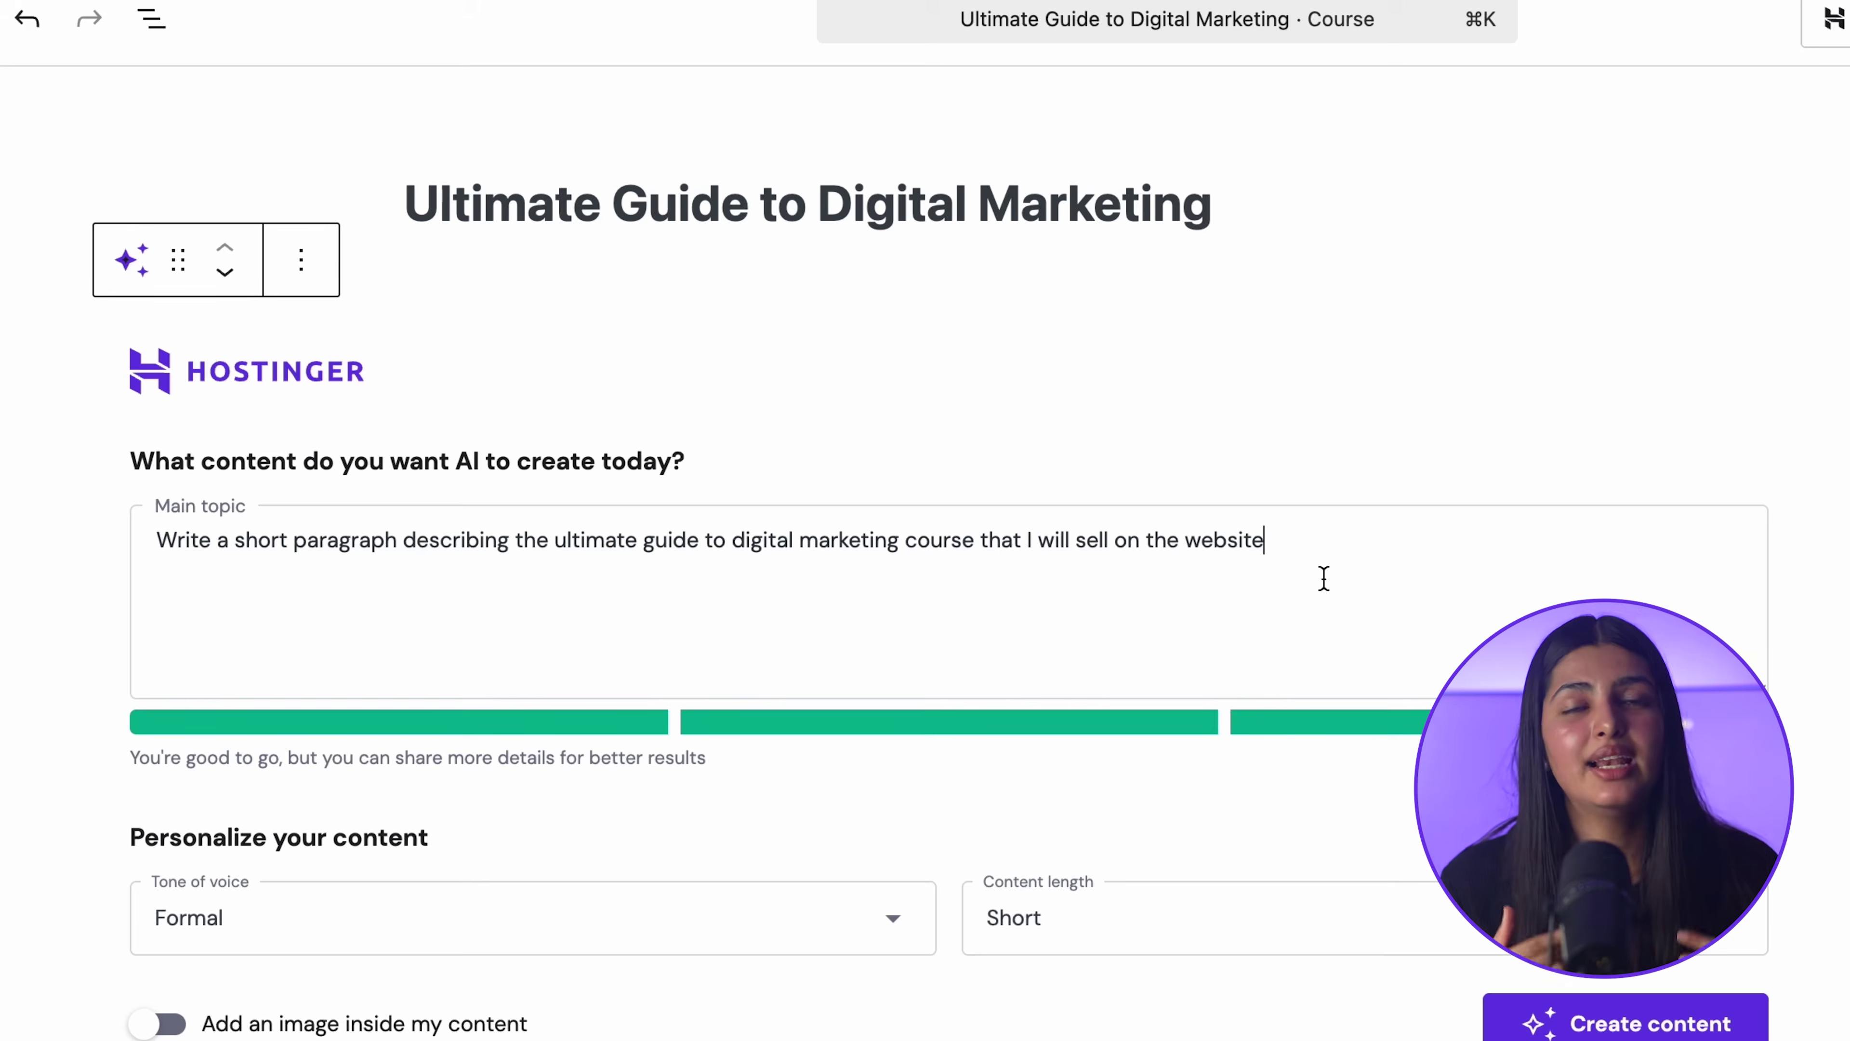
{"action": "left_click", "coordinate": [1593, 914]}
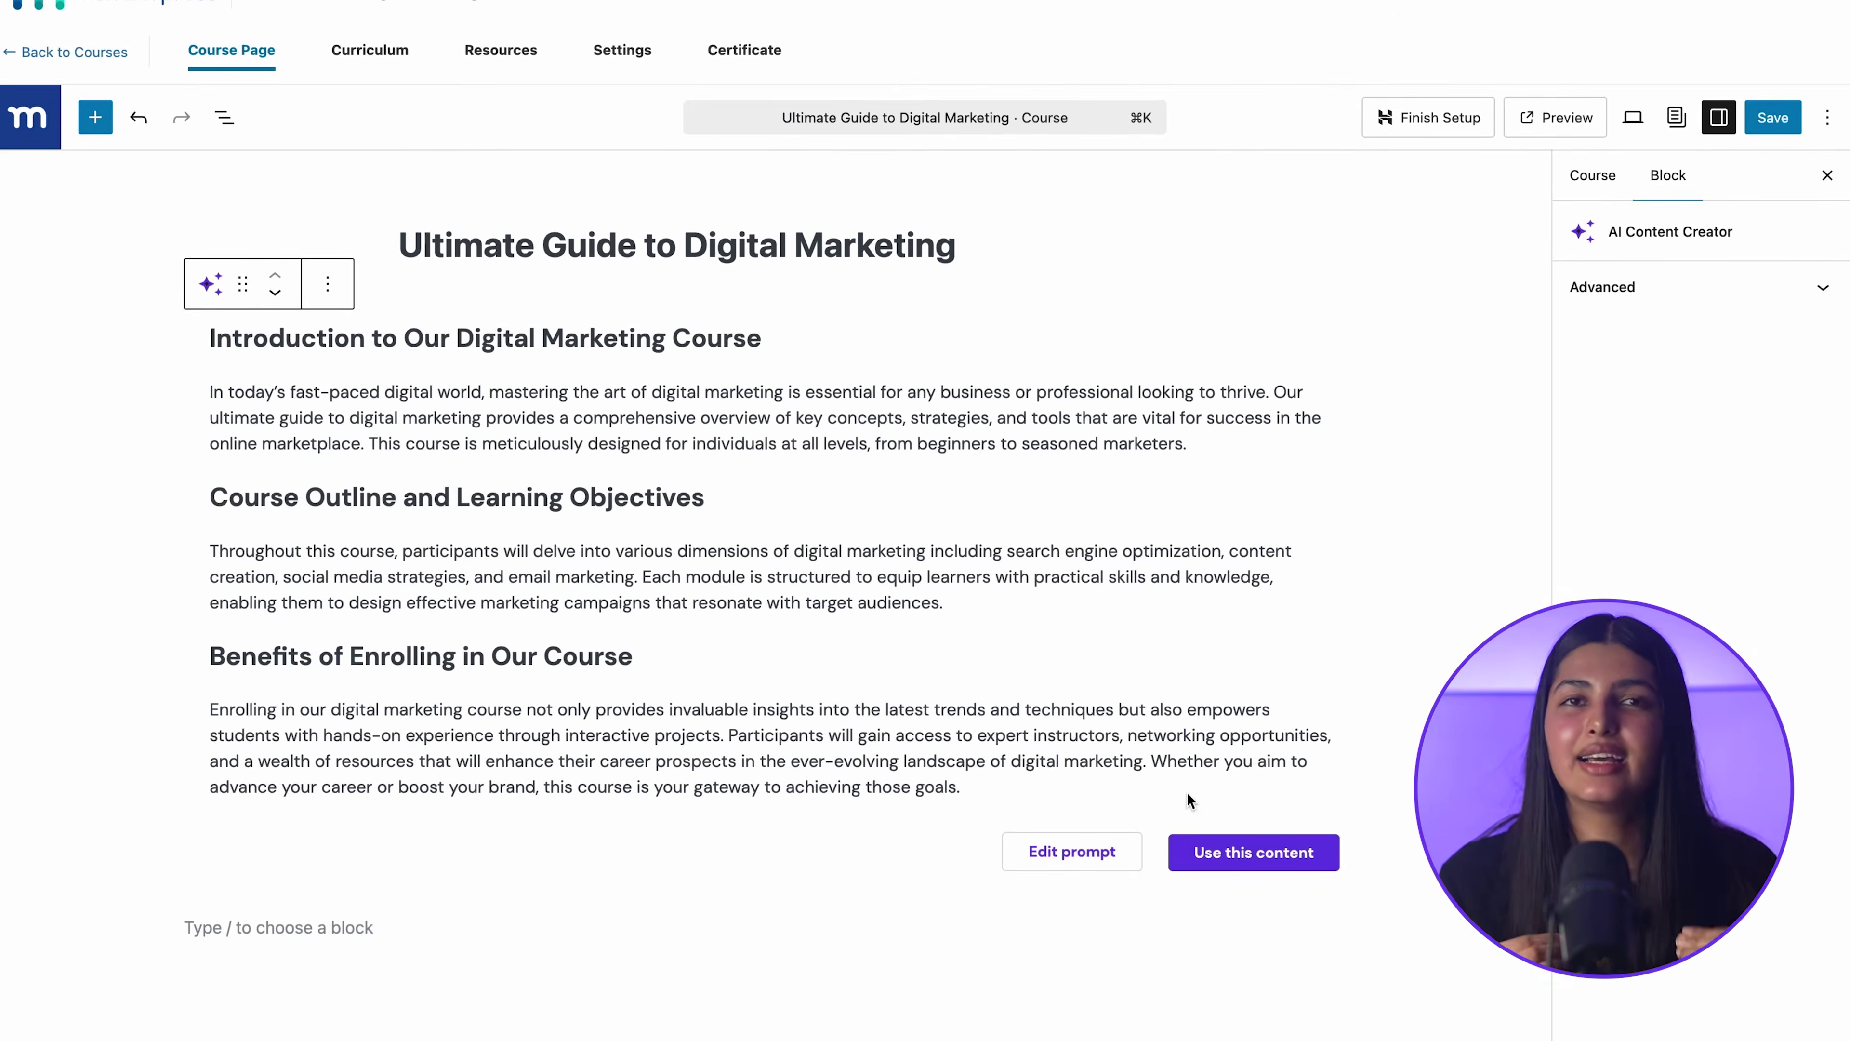
{"action": "left_click", "coordinate": [1214, 848]}
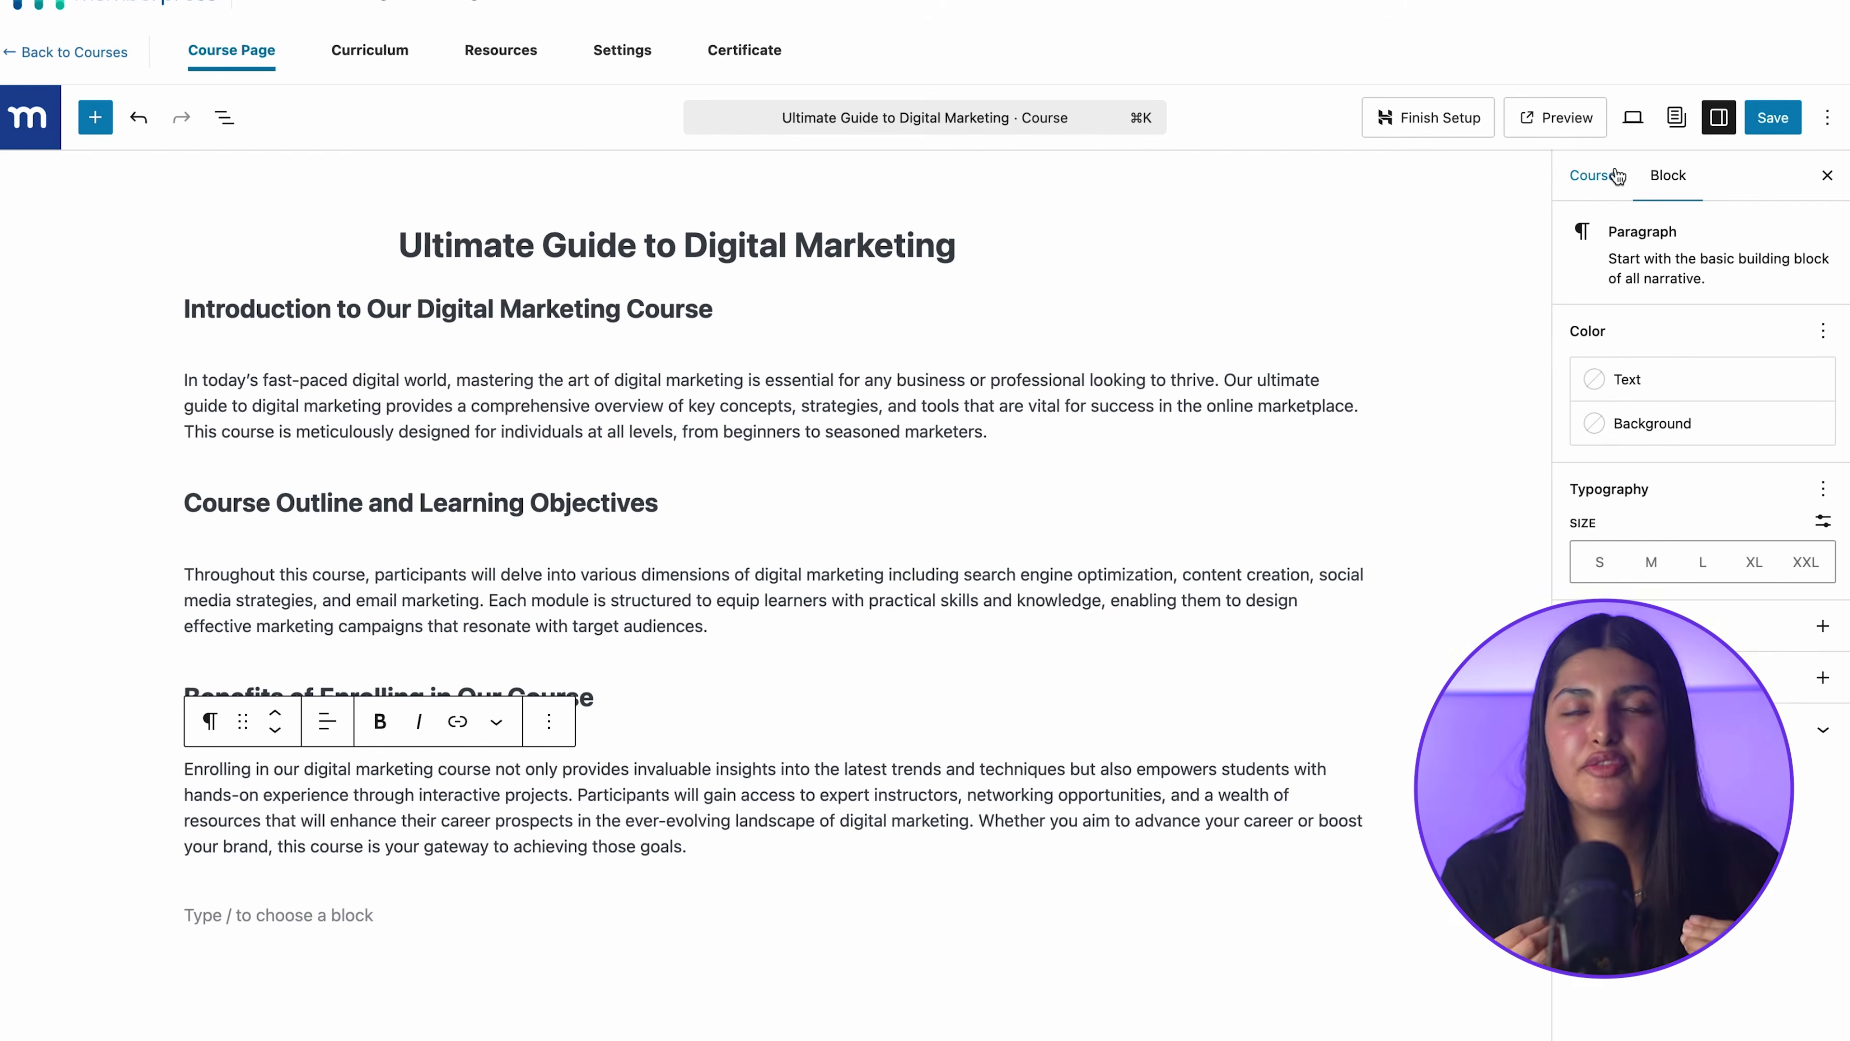
- Choose a featured image for the course from the media library
{"action": "left_click", "coordinate": [1593, 176]}
{"action": "left_click", "coordinate": [1631, 306]}
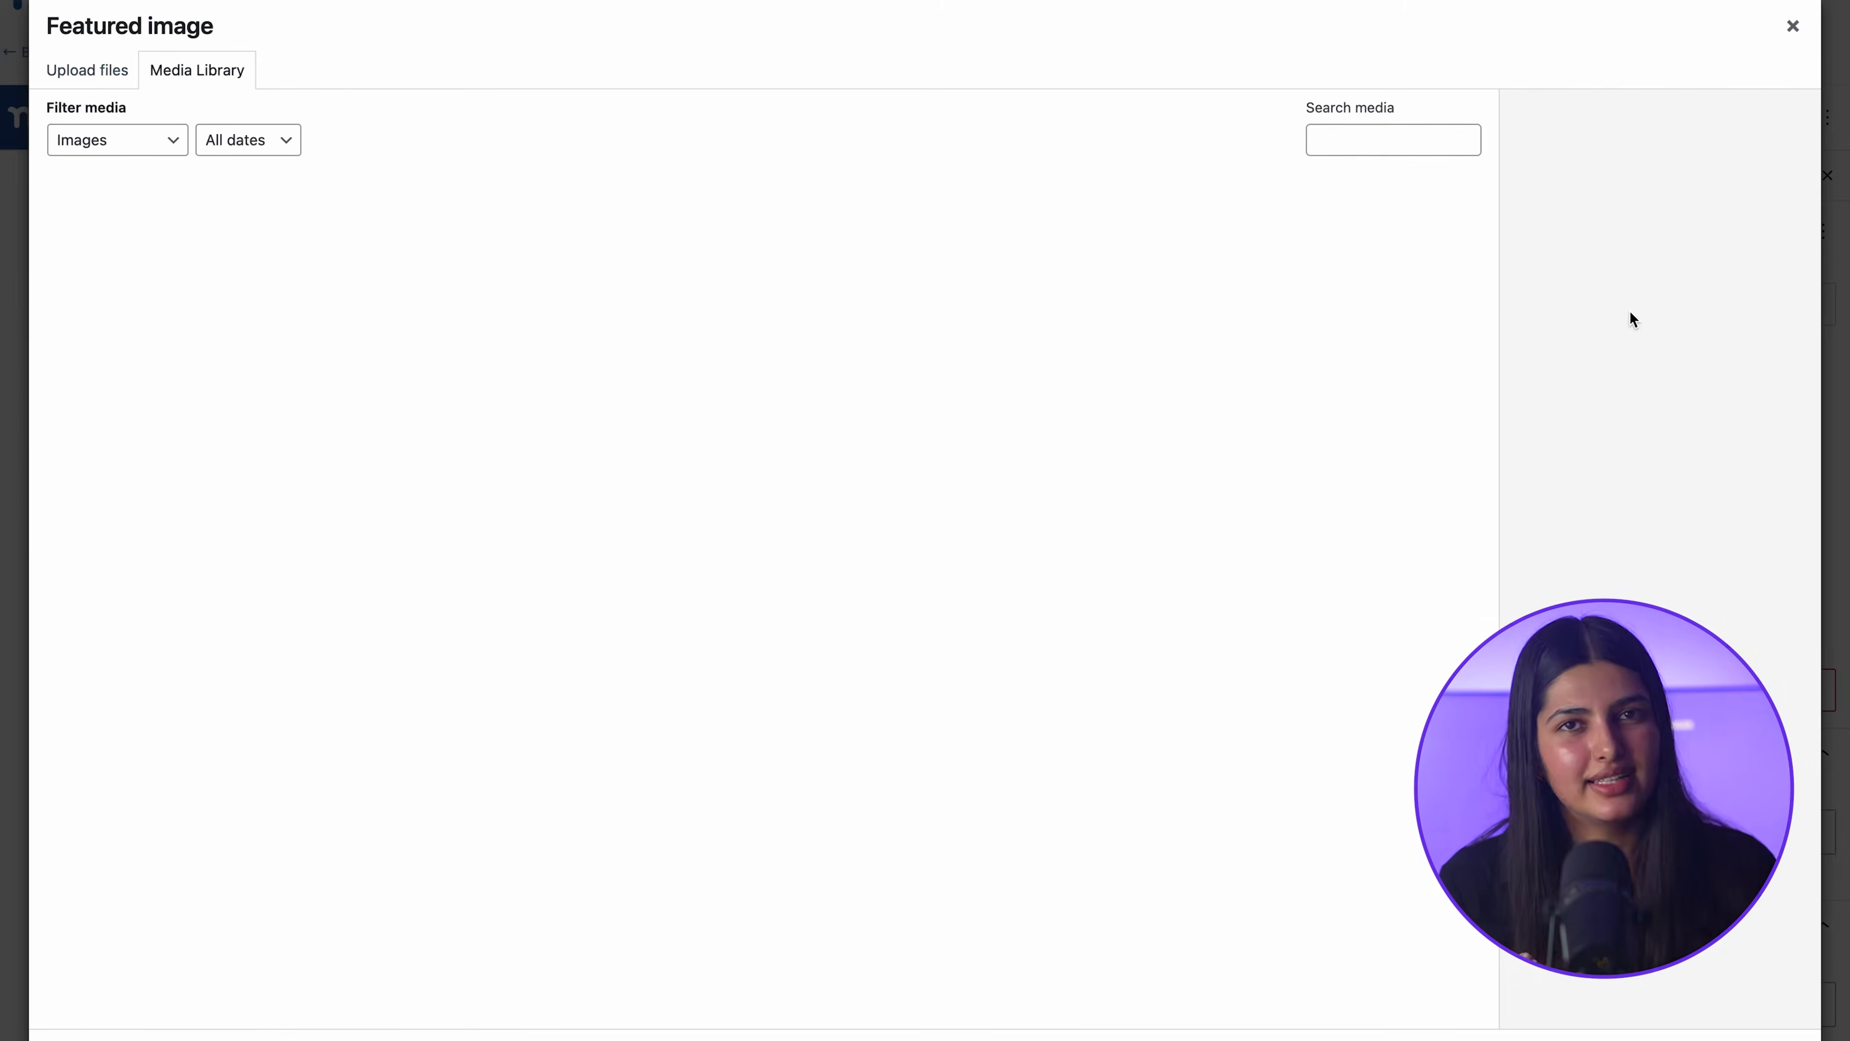
{"action": "left_click", "coordinate": [348, 283]}
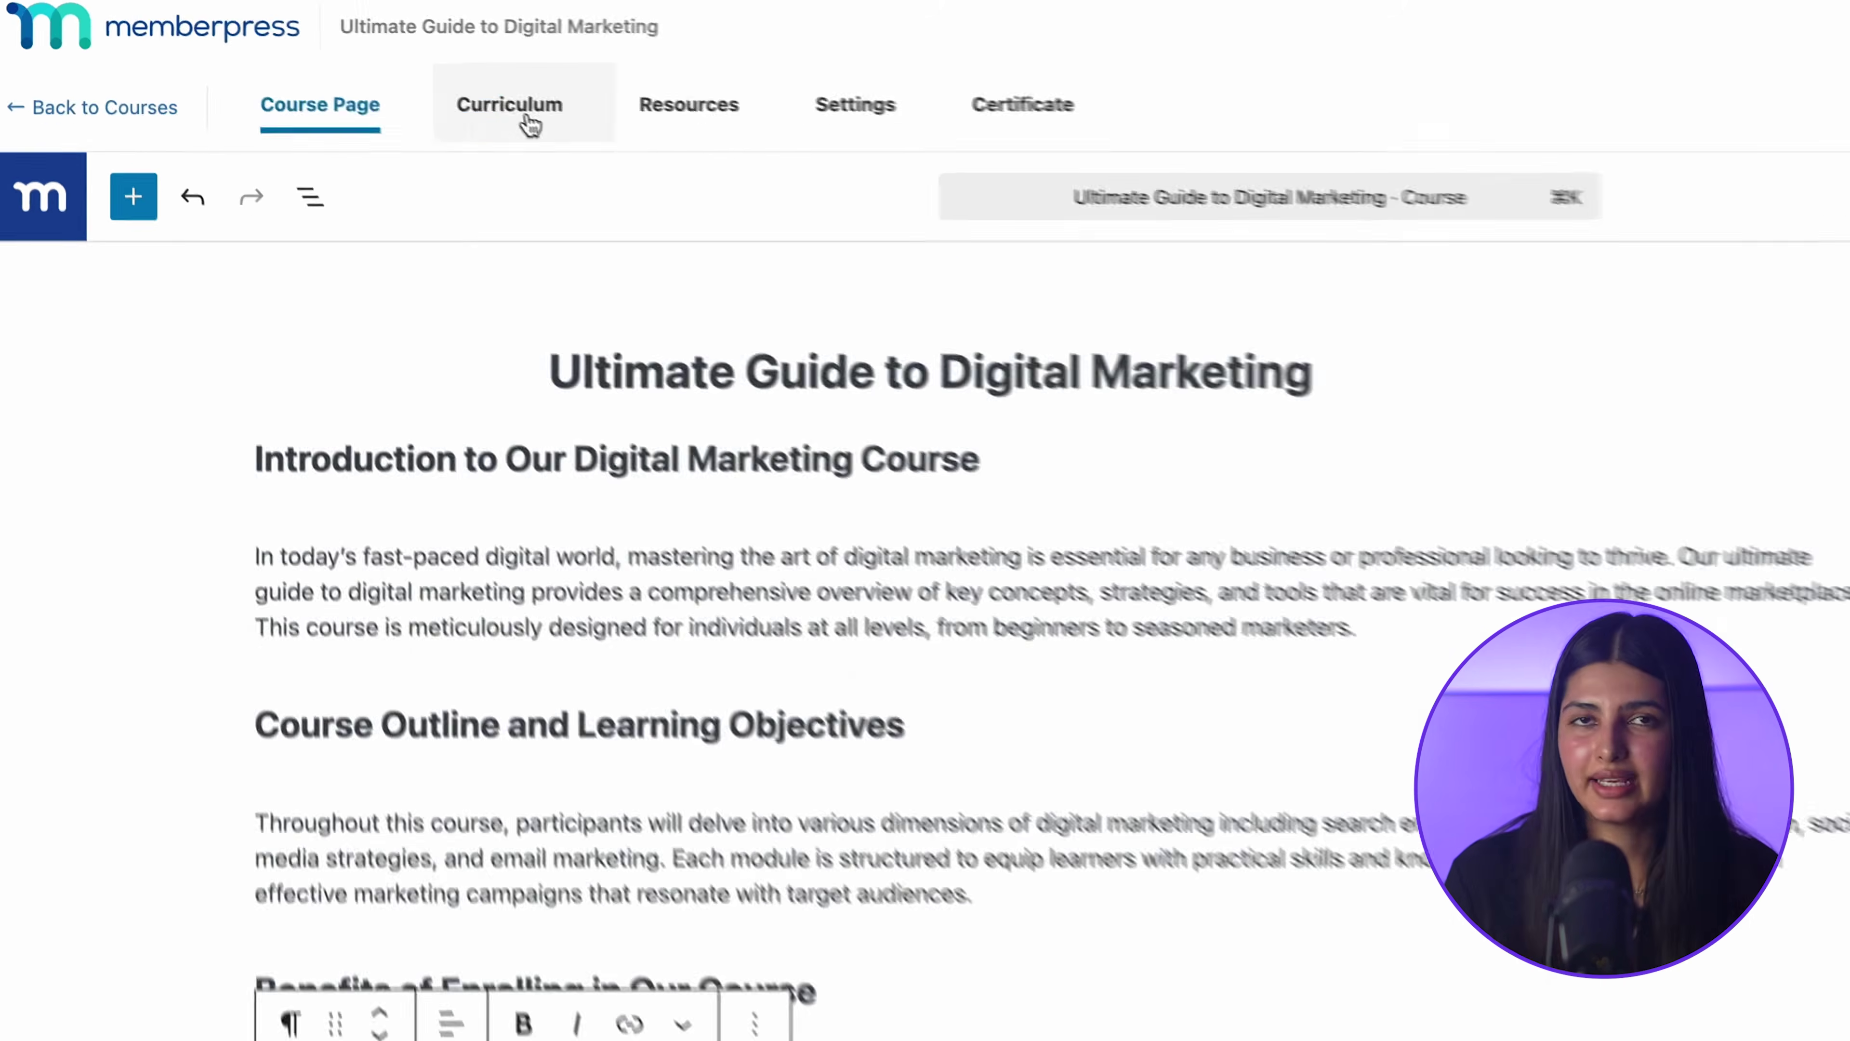
- Add a section named "Module 1: Introduction to SEO" to the course curriculum
{"action": "left_click", "coordinate": [369, 49]}
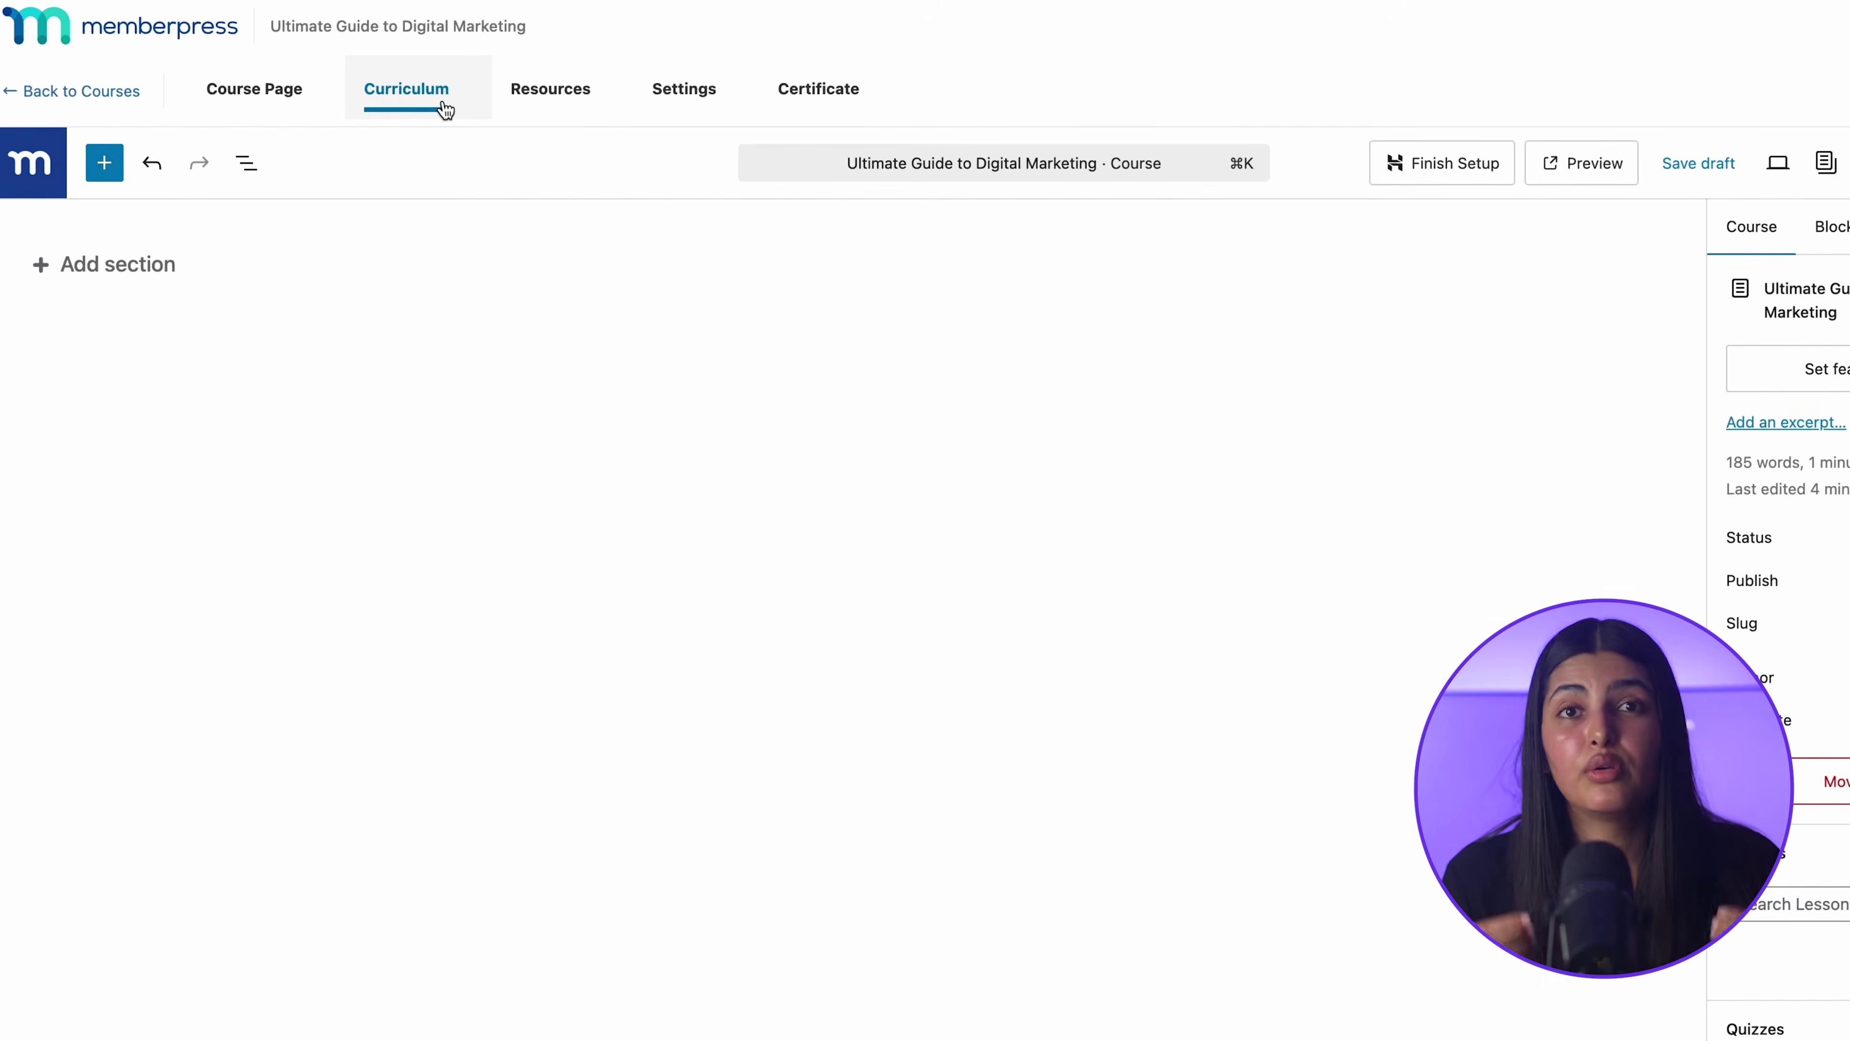
{"action": "left_click", "coordinate": [131, 273]}
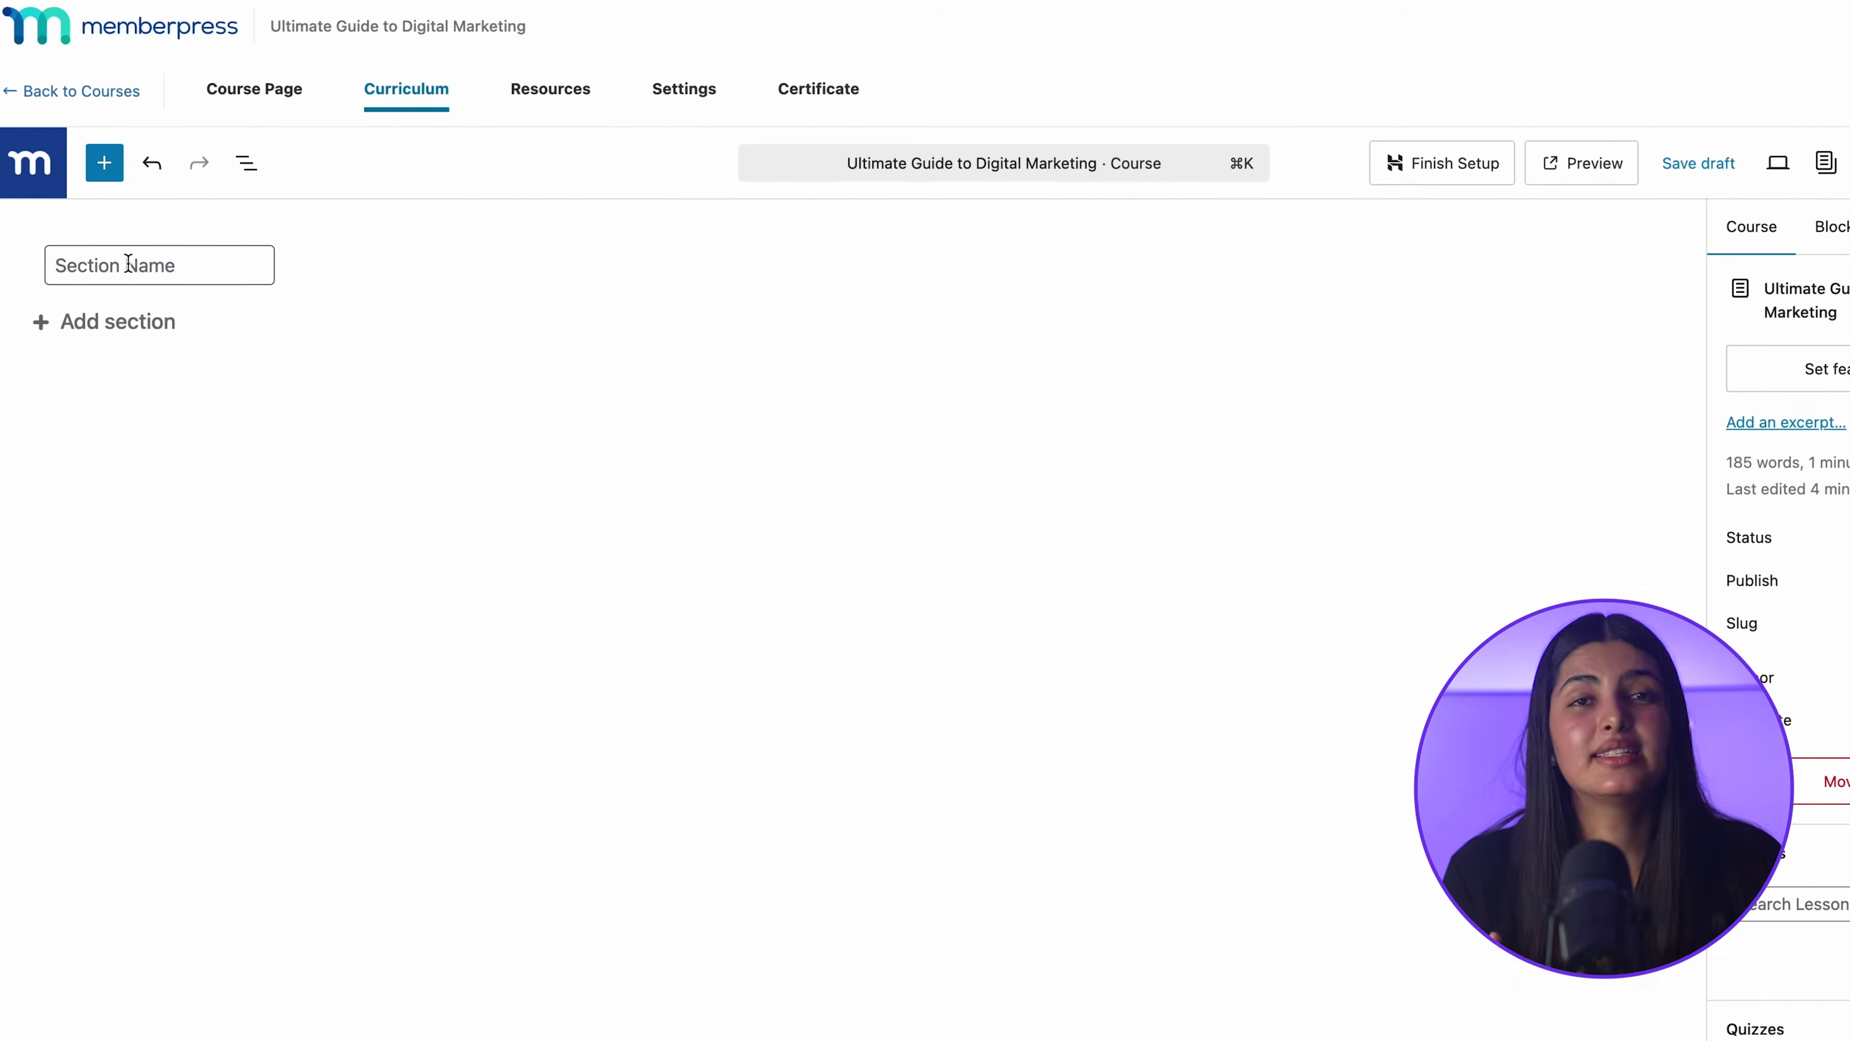
{"action": "type", "text": "Module 1: Introduction to SEO"}
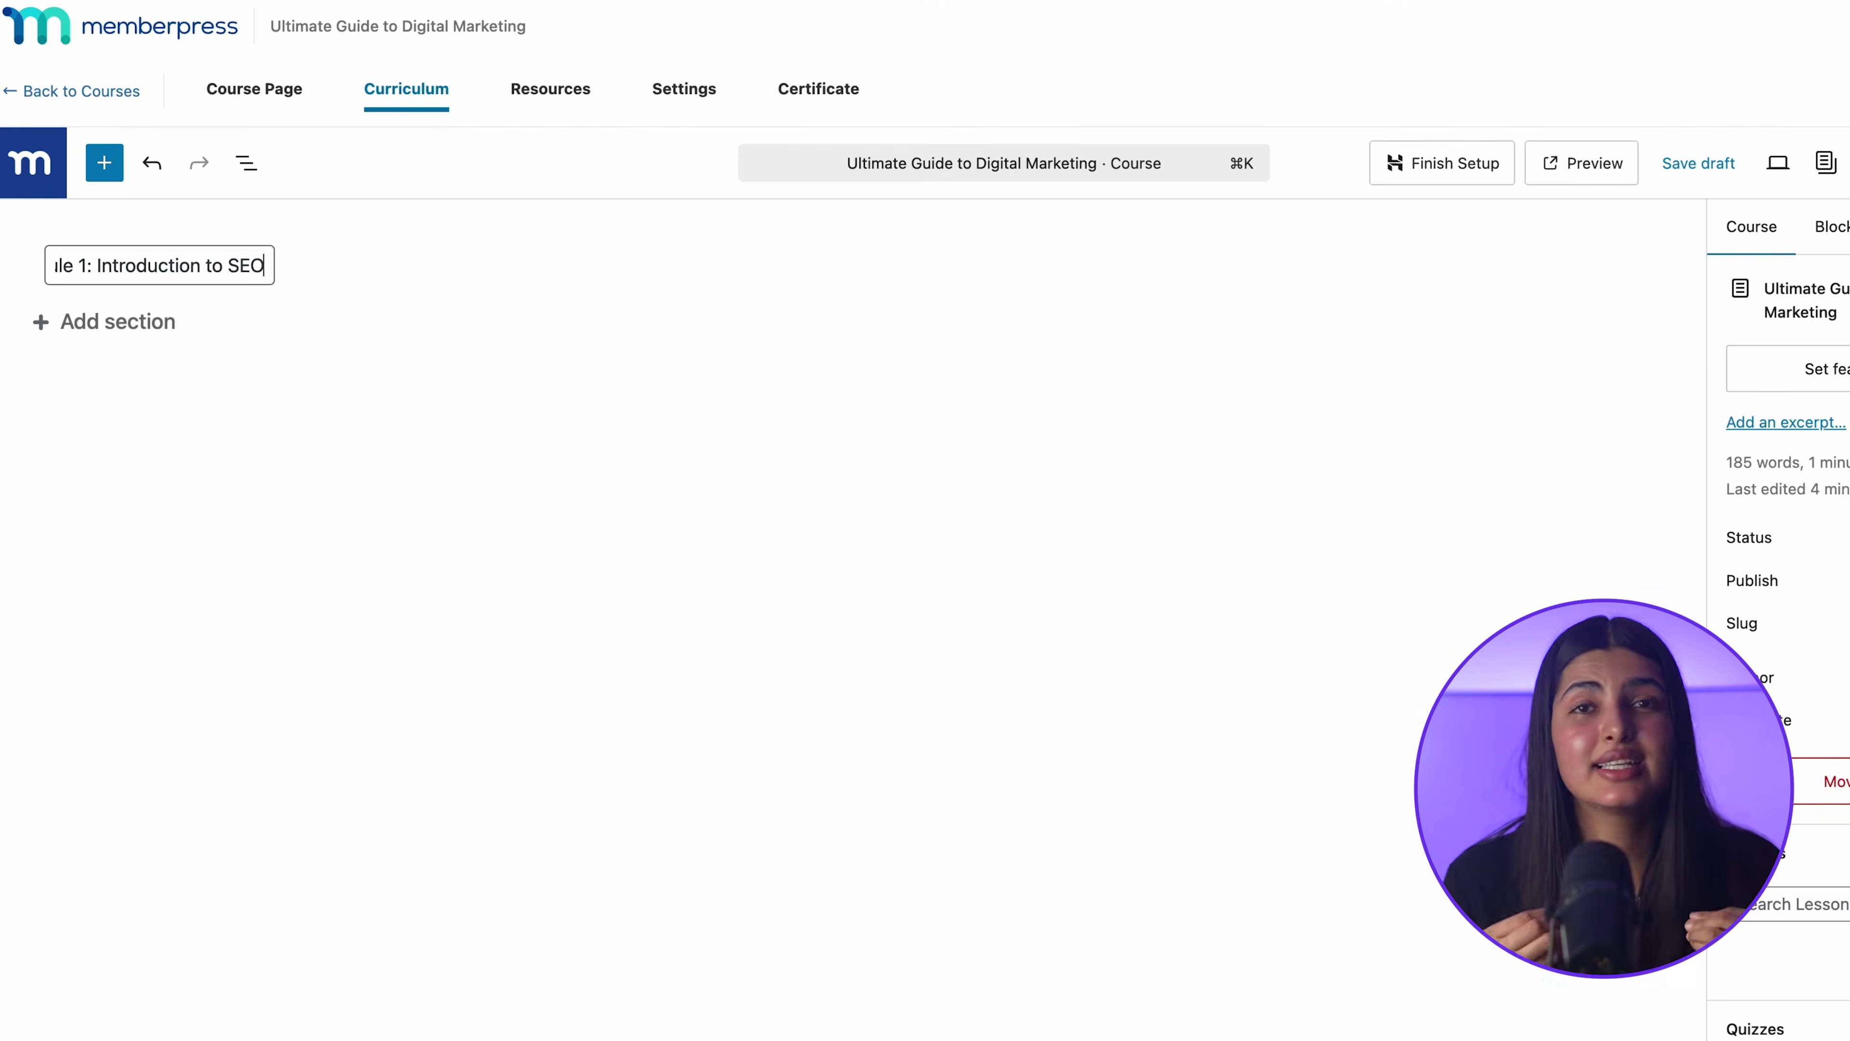
{"action": "key", "text": "Return"}
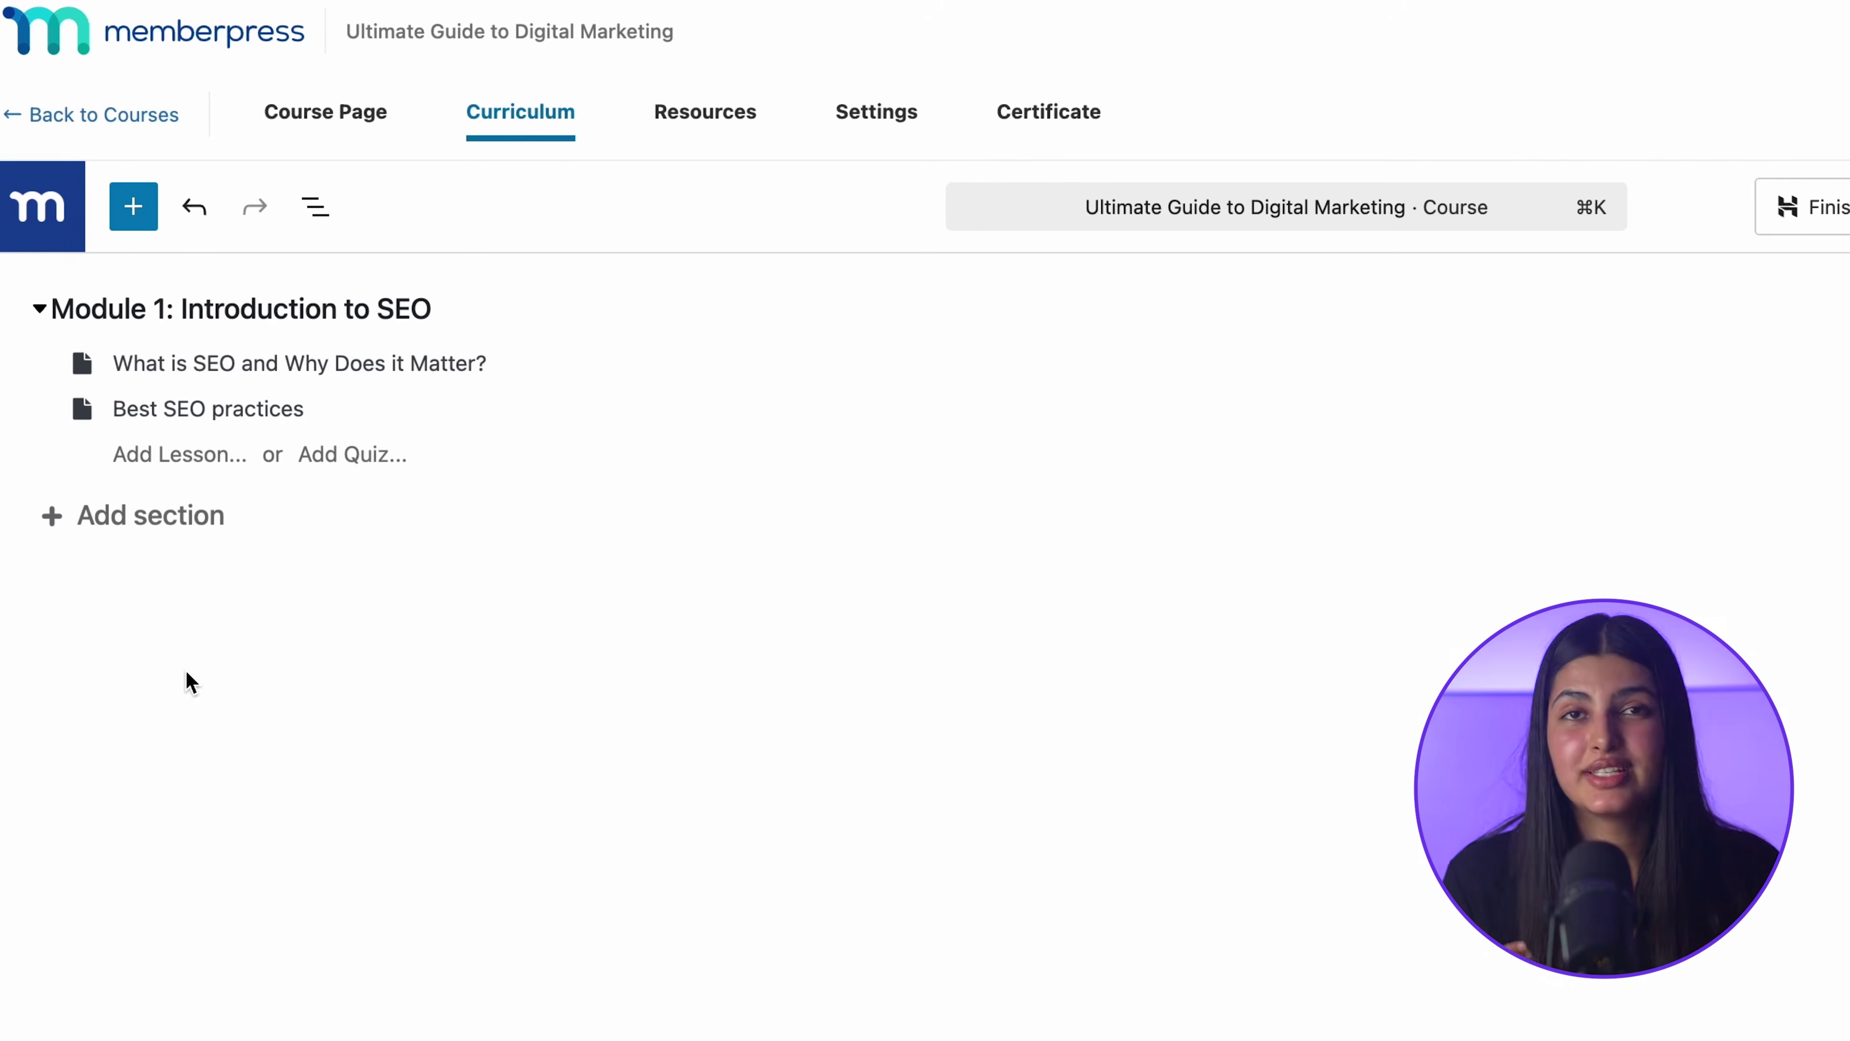
{"action": "mouse_move", "coordinate": [54, 411]}
{"action": "left_mouse_down"}
{"action": "mouse_move", "coordinate": [50, 355]}
{"action": "mouse_move", "coordinate": [50, 410]}
{"action": "left_mouse_up"}
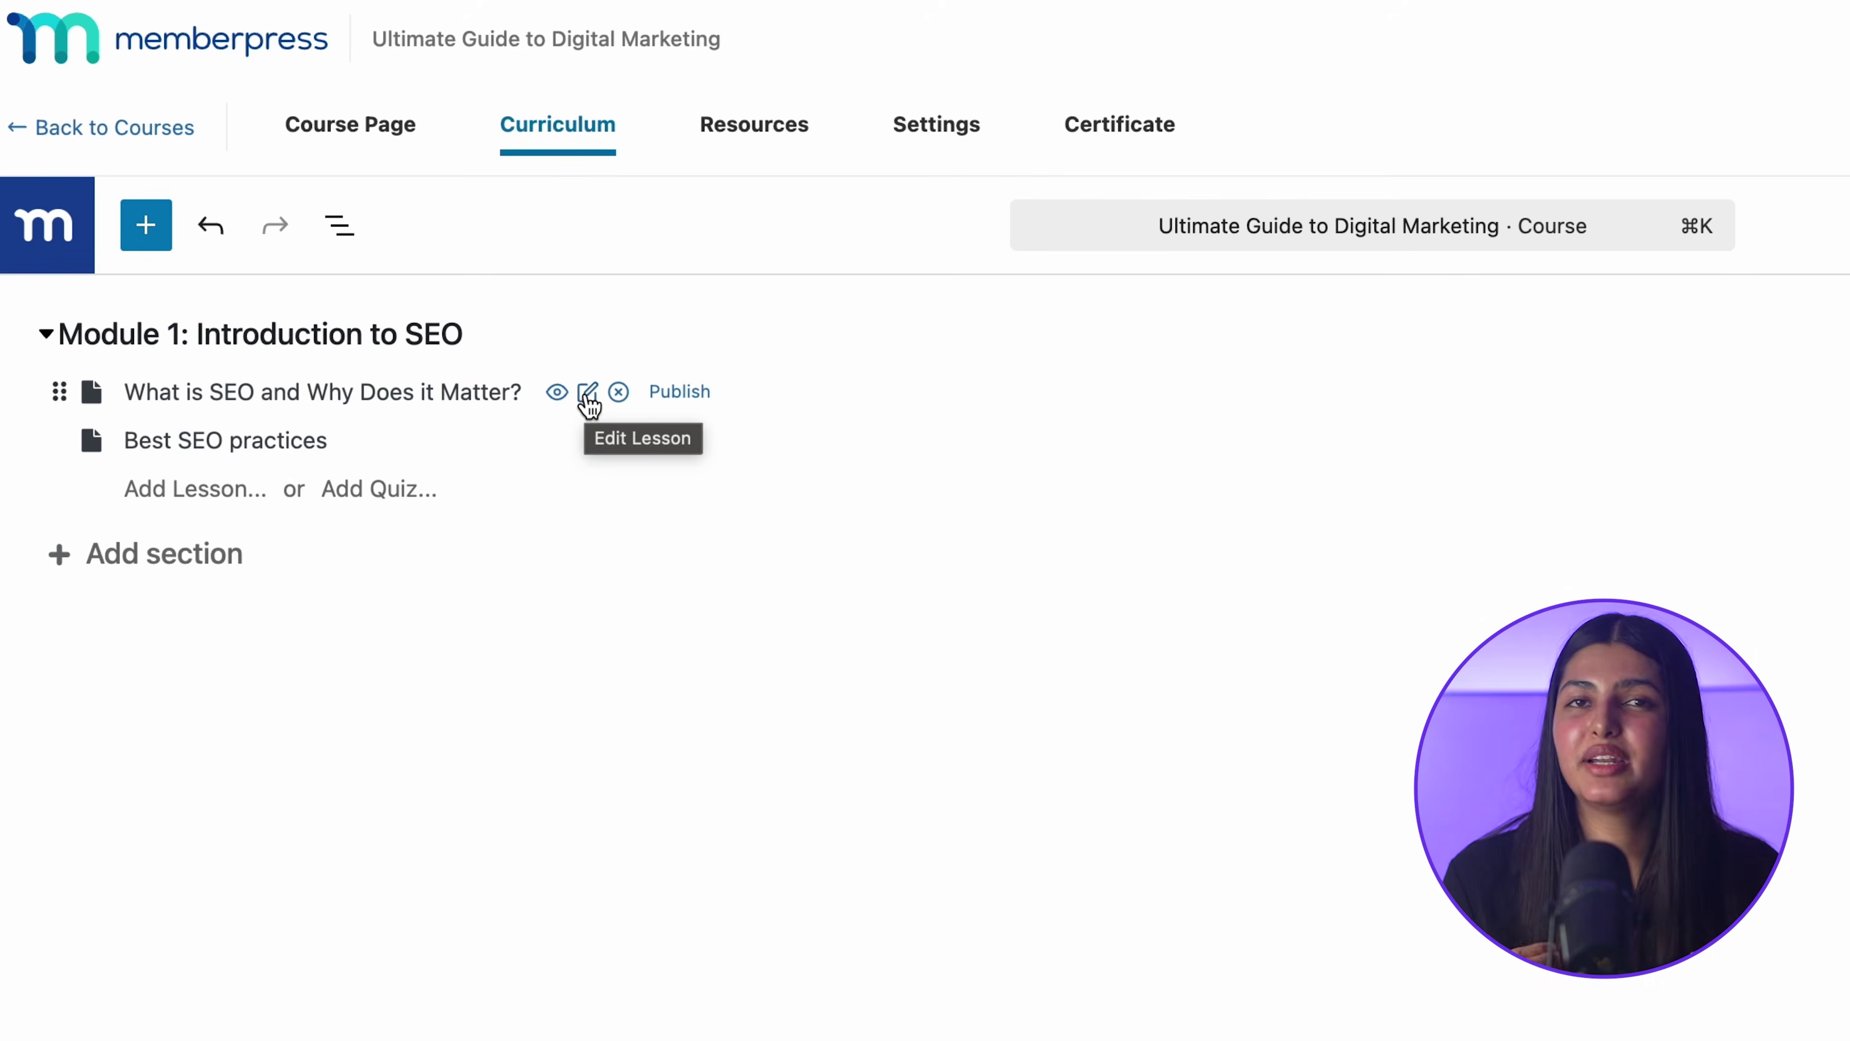
- Edit the lesson "What is SEO and Why Does it Matter?" and enter the paragraph "Lesson content here"
{"action": "left_click", "coordinate": [587, 397]}
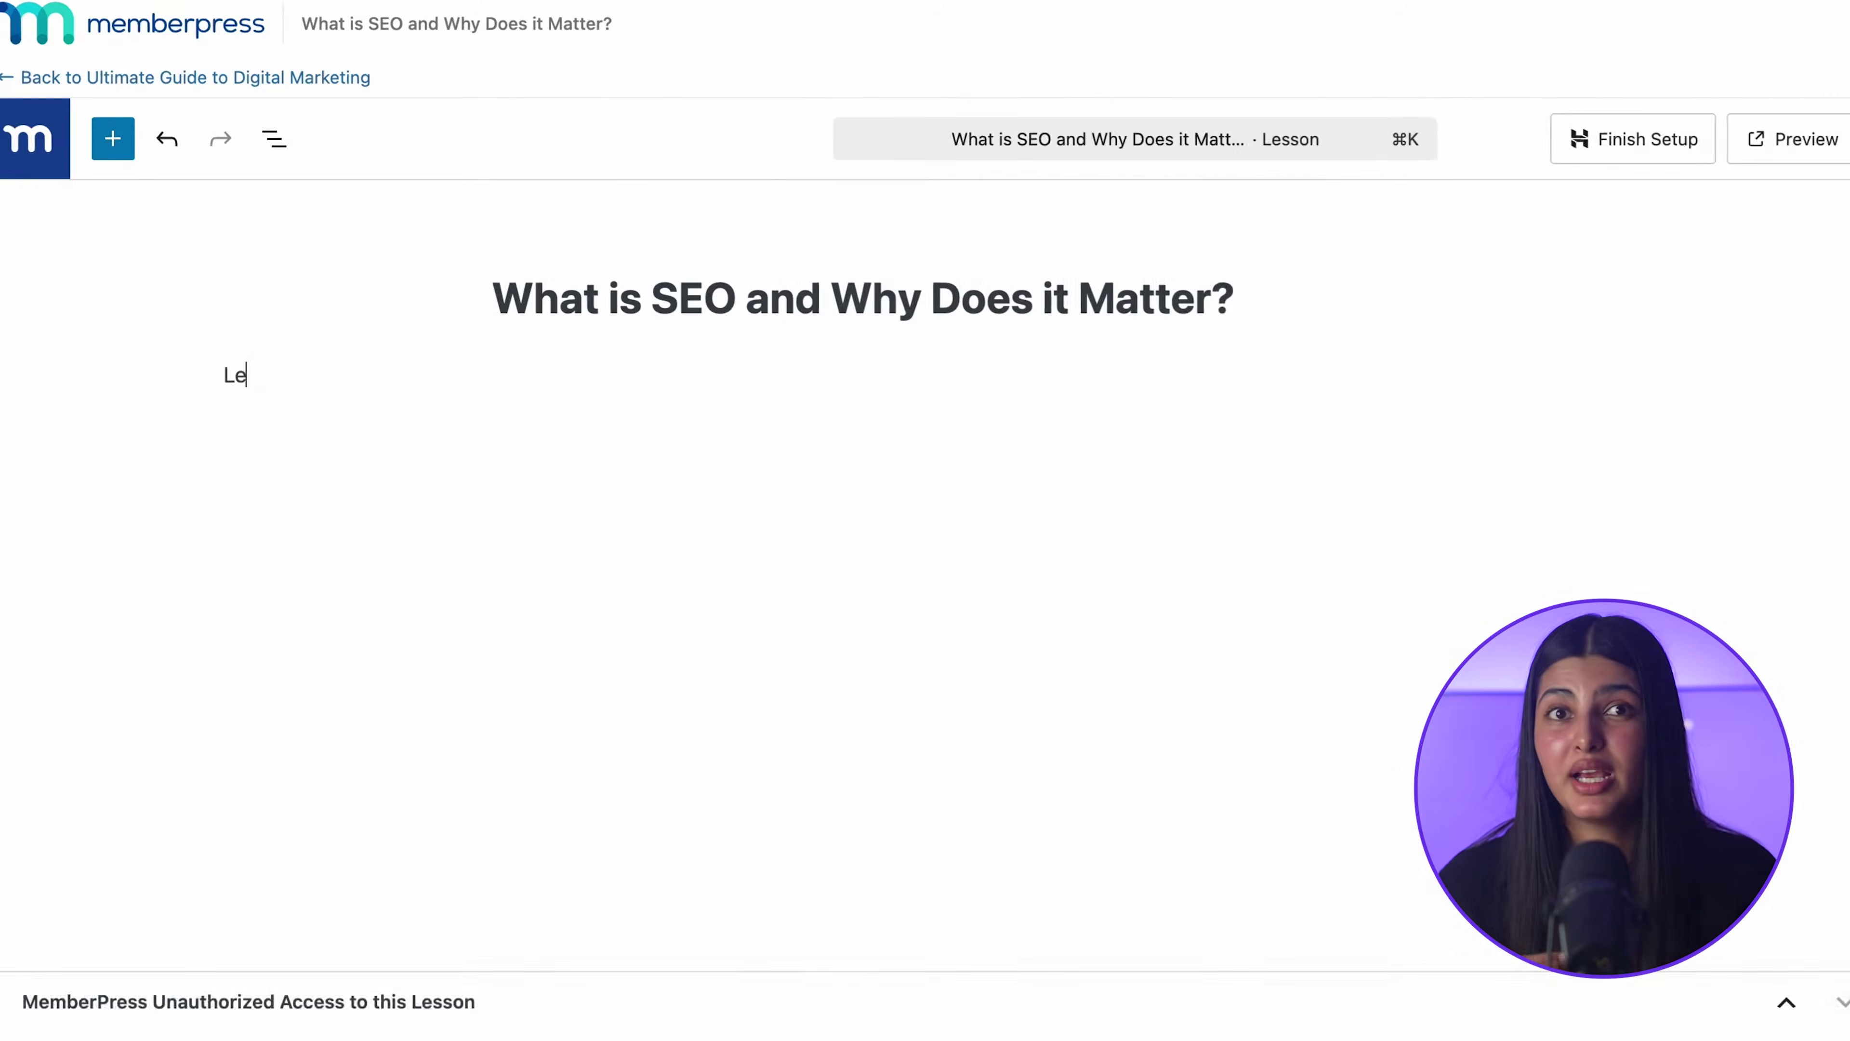
{"action": "type", "text": "sson content here"}
{"action": "key", "text": "Return"}
- Add a YouTube Embed block below the lesson text and embed the video from the copied link
{"action": "left_click", "coordinate": [1427, 404]}
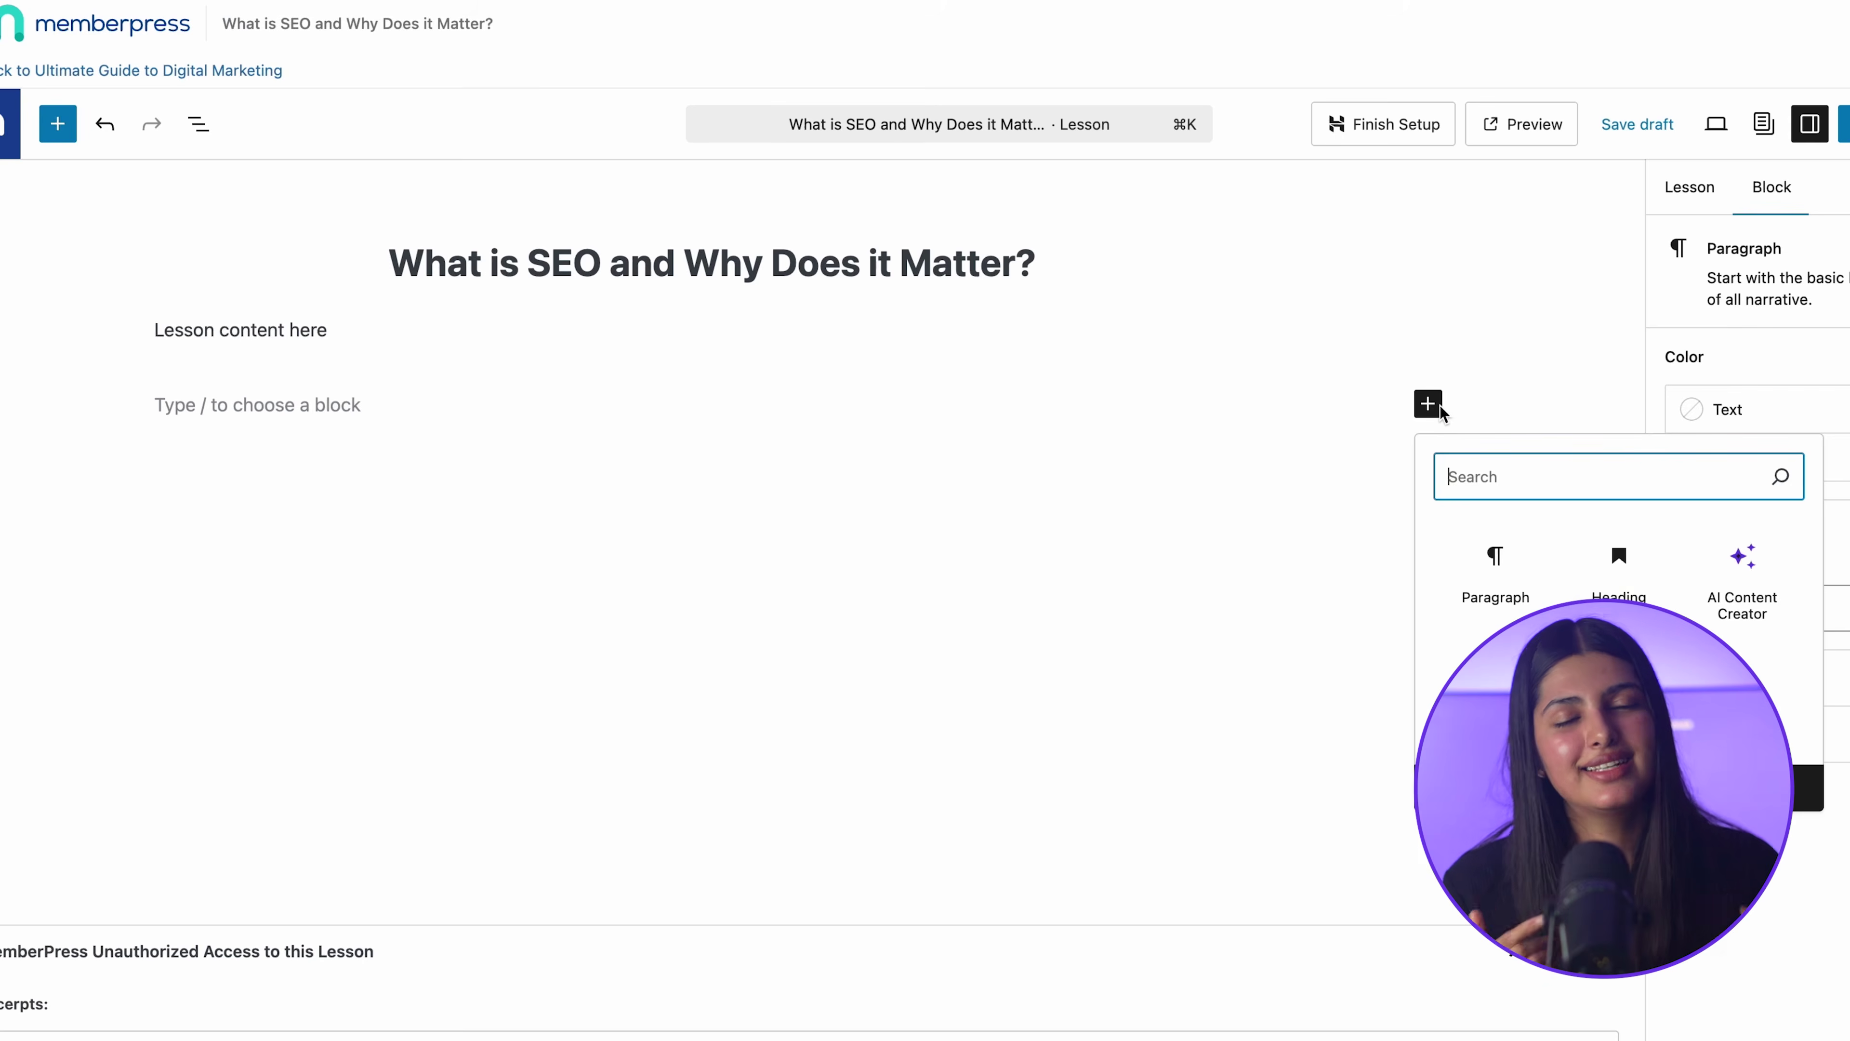
{"action": "type", "text": "video"}
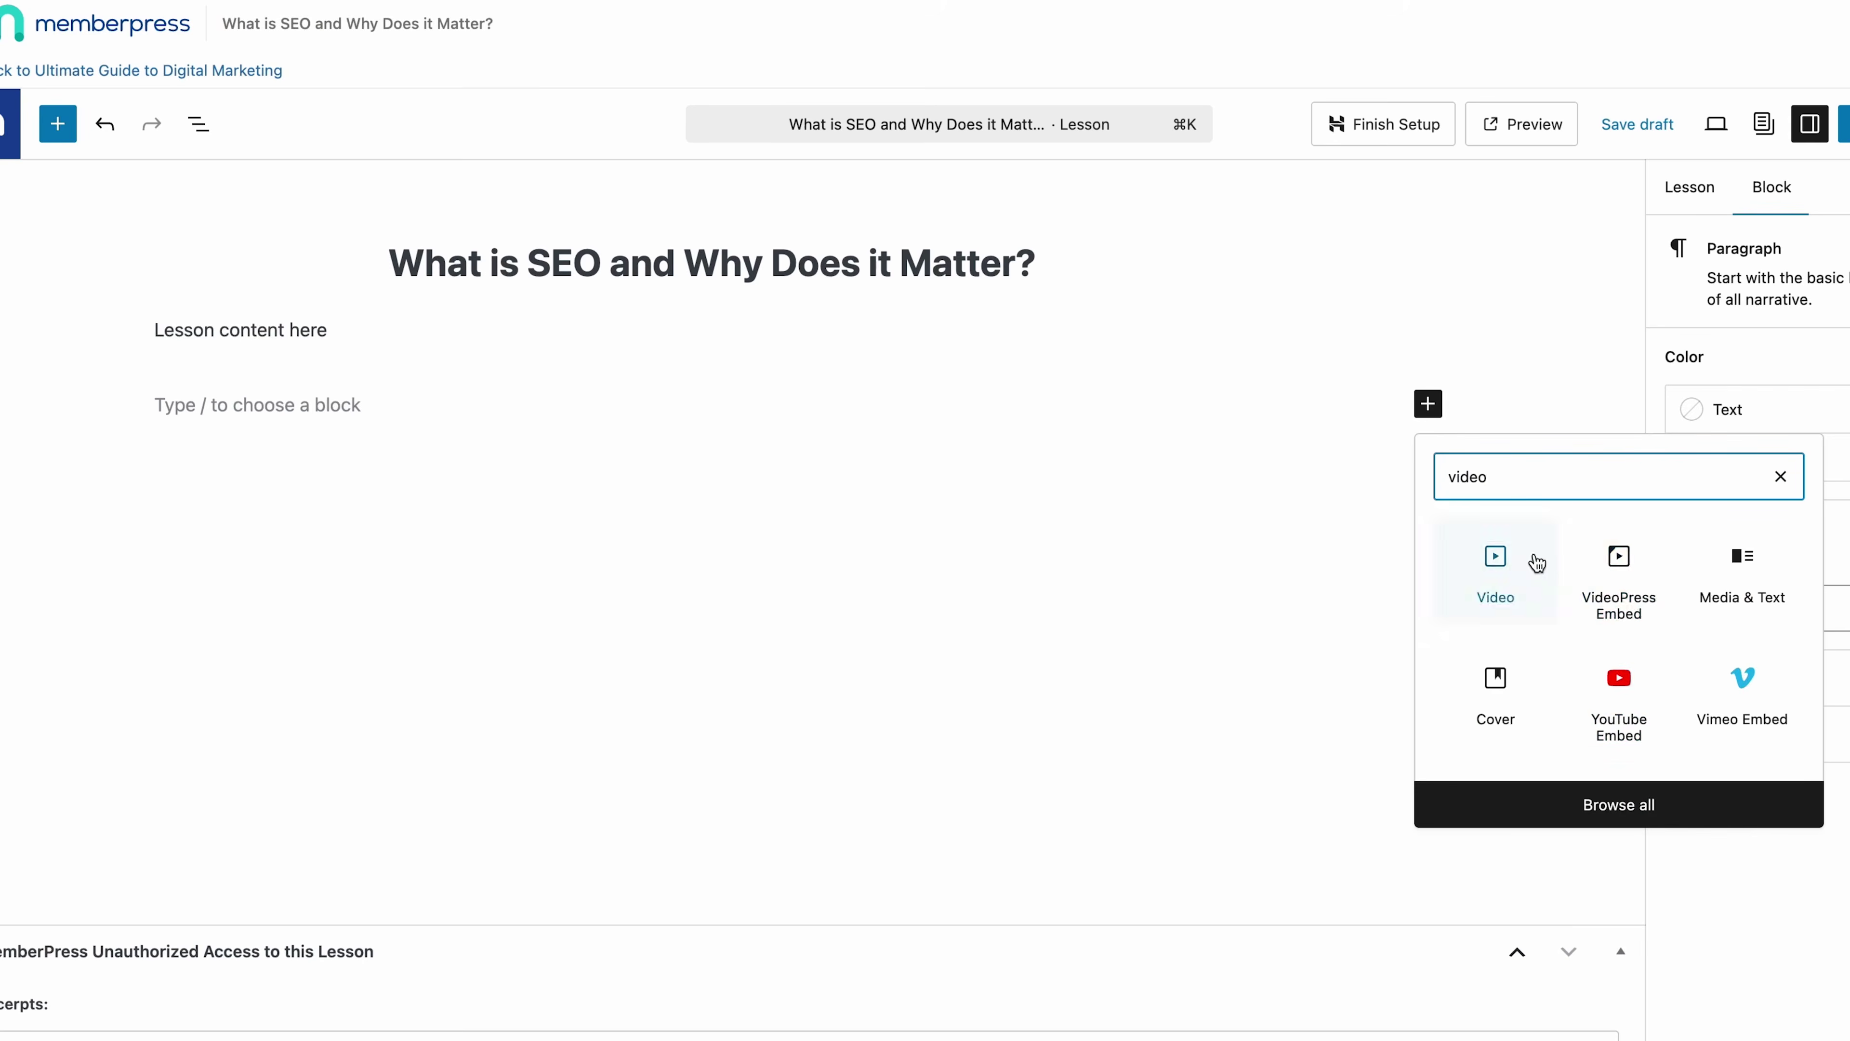
{"action": "left_click", "coordinate": [1611, 698]}
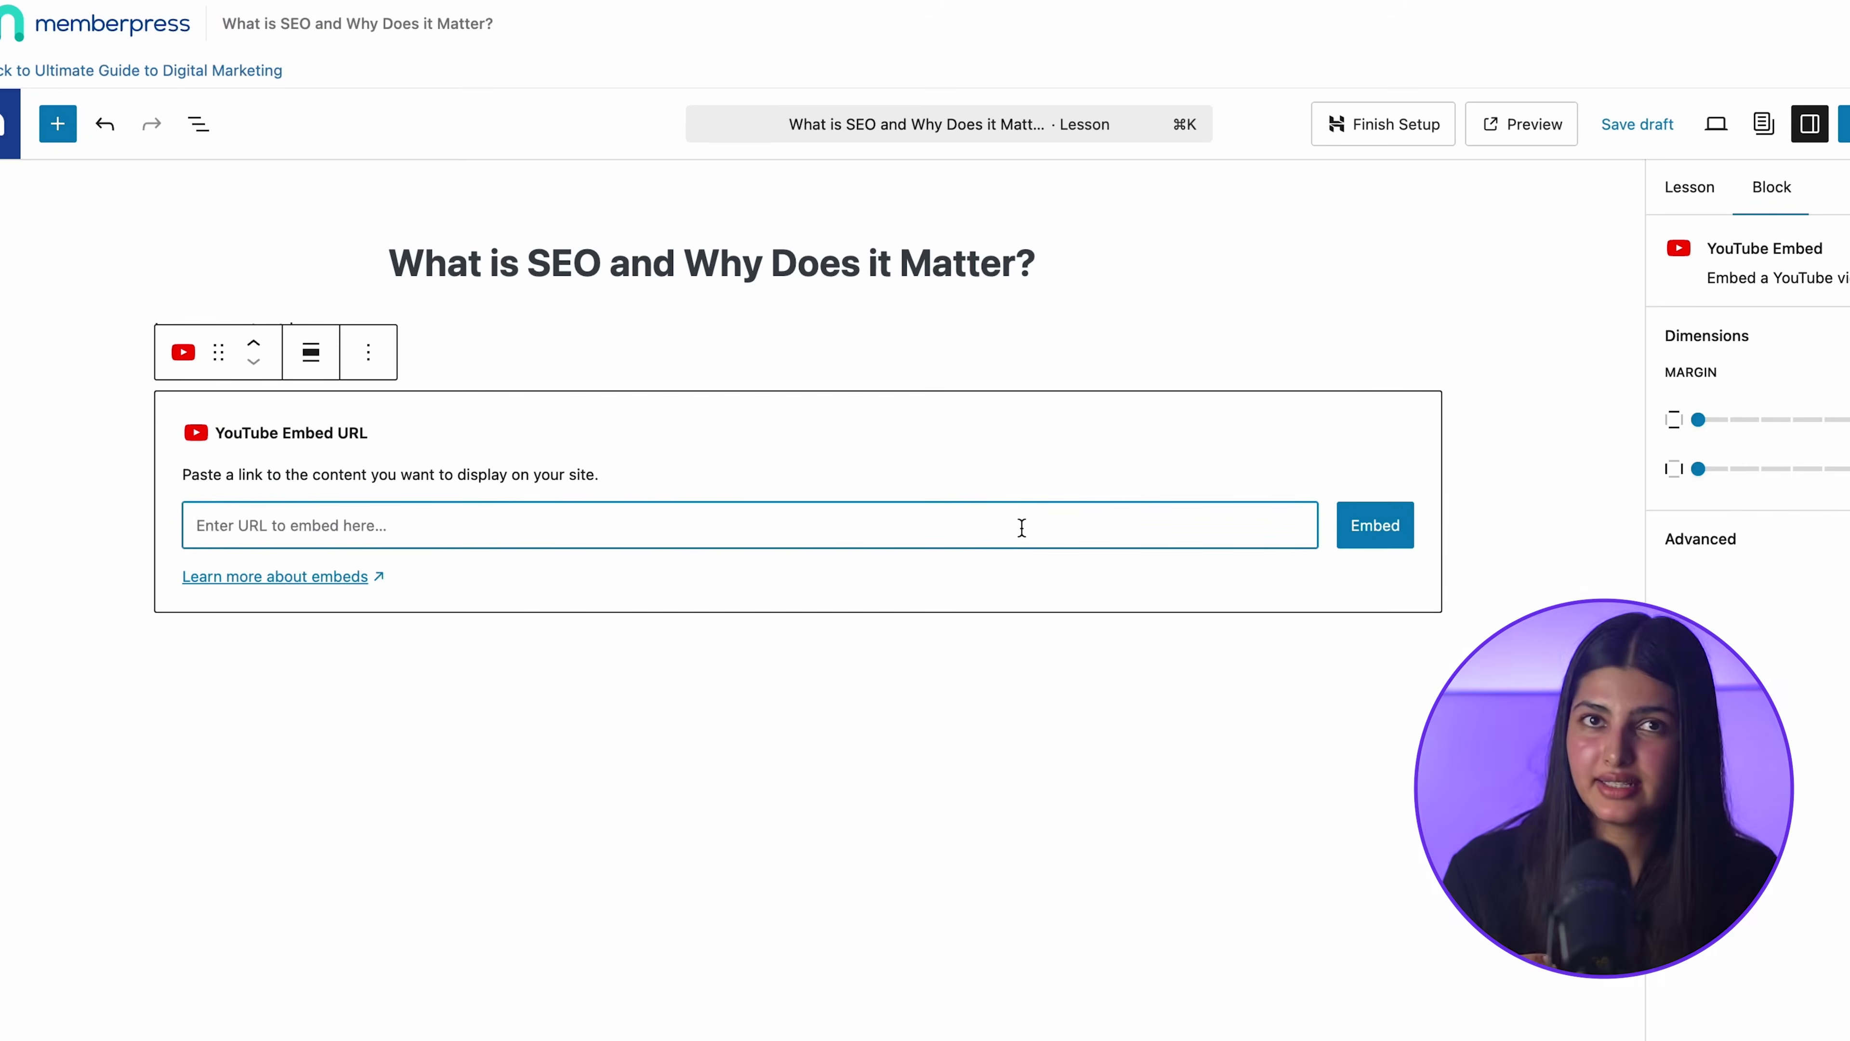
{"action": "key", "text": "super+v"}
{"action": "left_click", "coordinate": [1373, 526]}
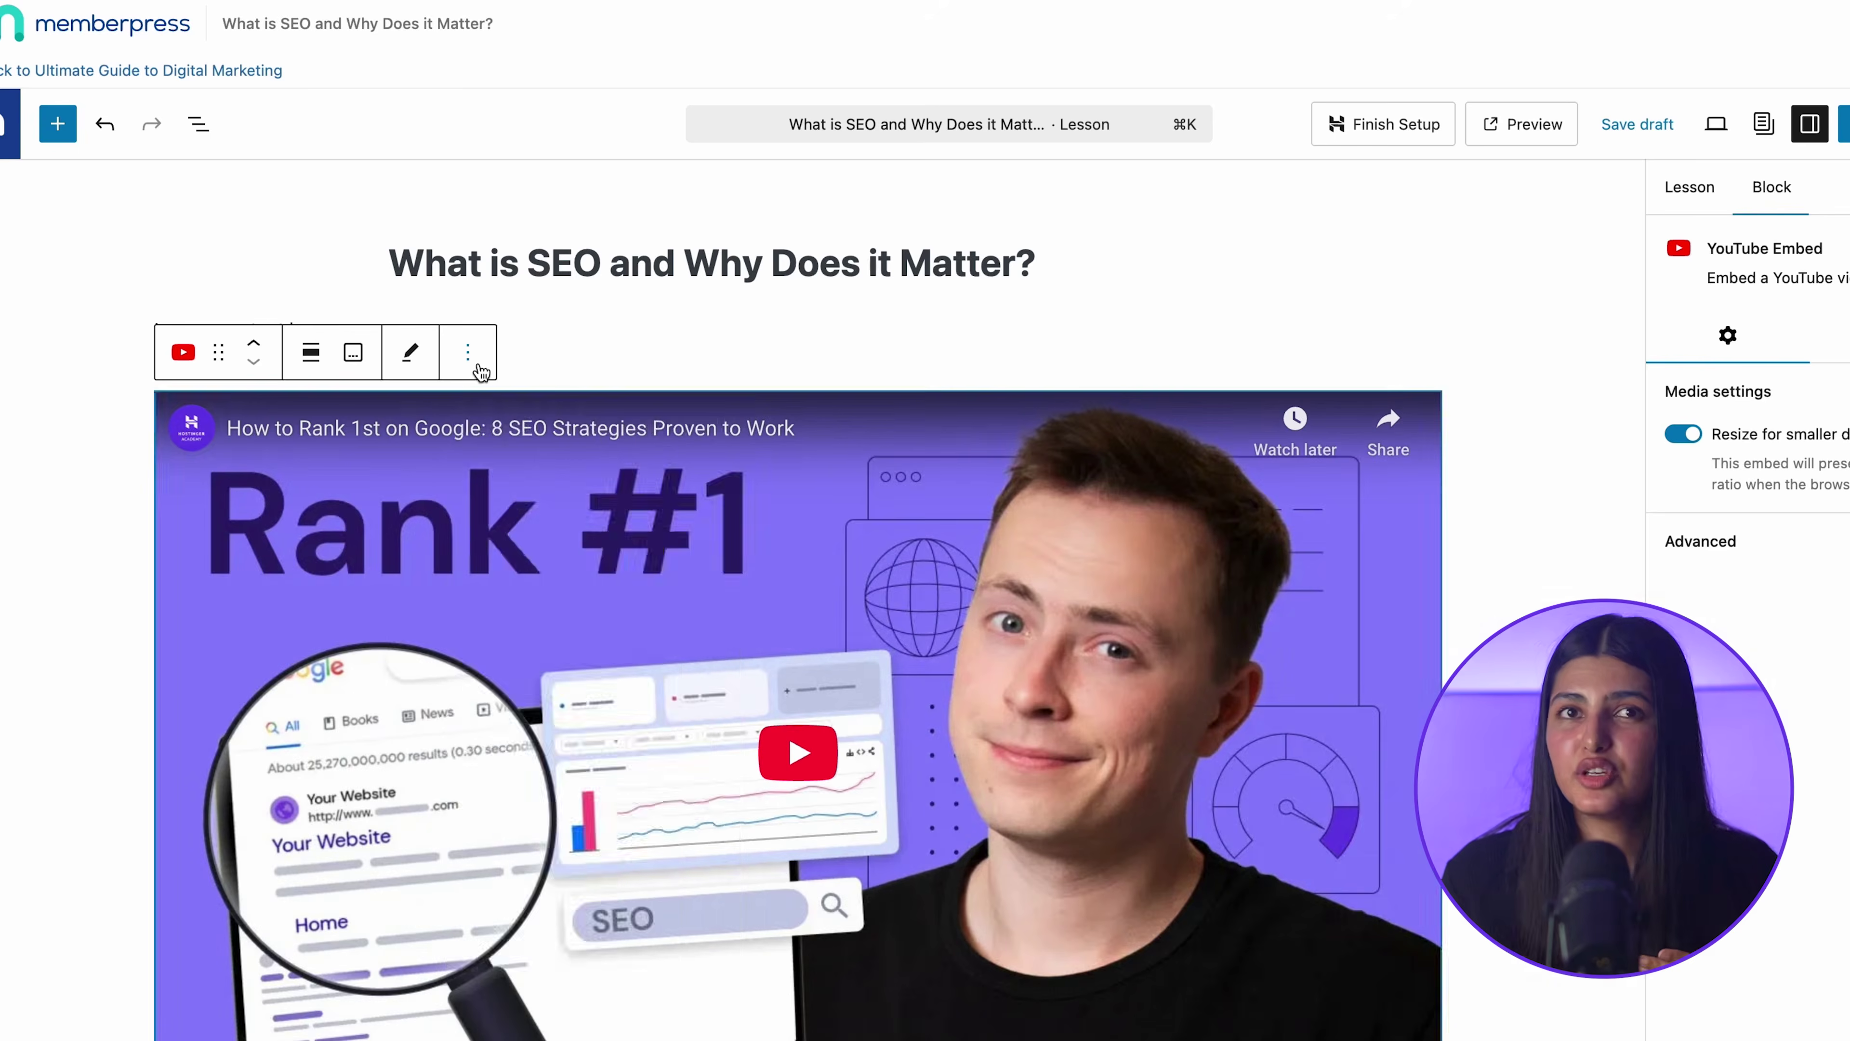
{"action": "left_click", "coordinate": [468, 352]}
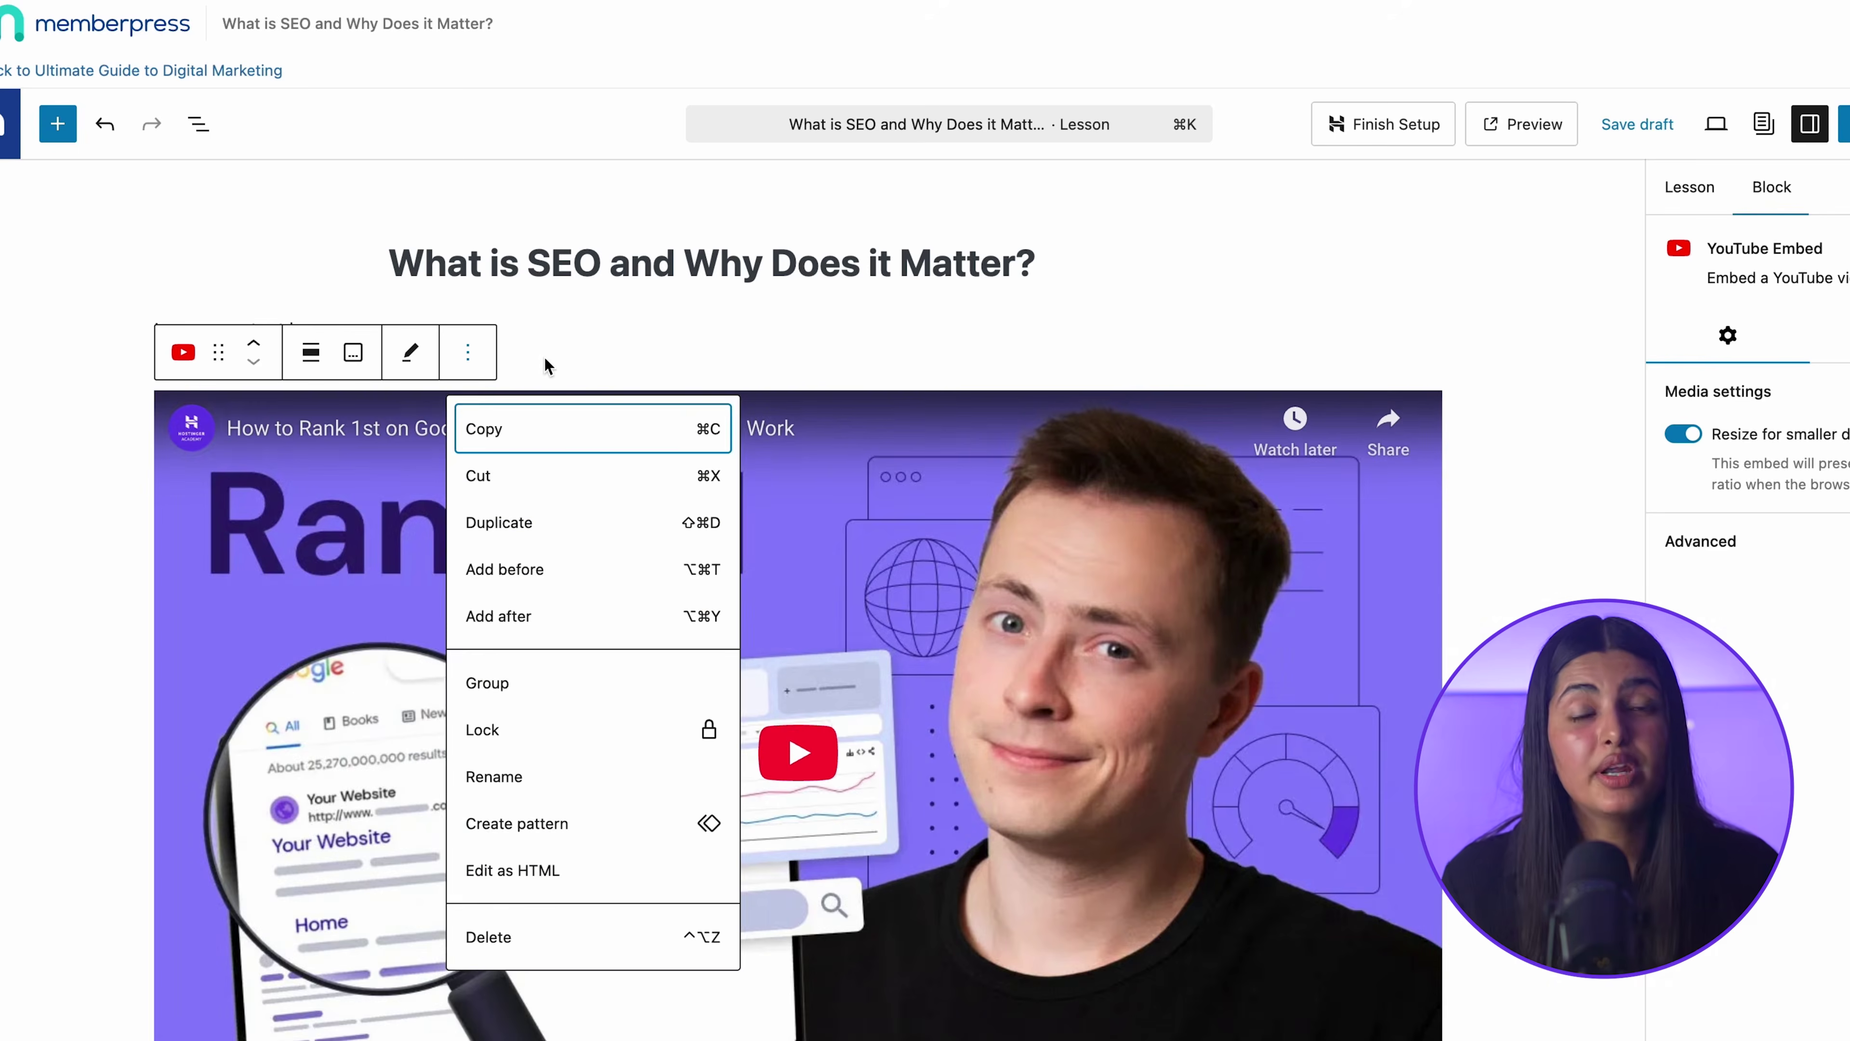
{"action": "left_click", "coordinate": [628, 347]}
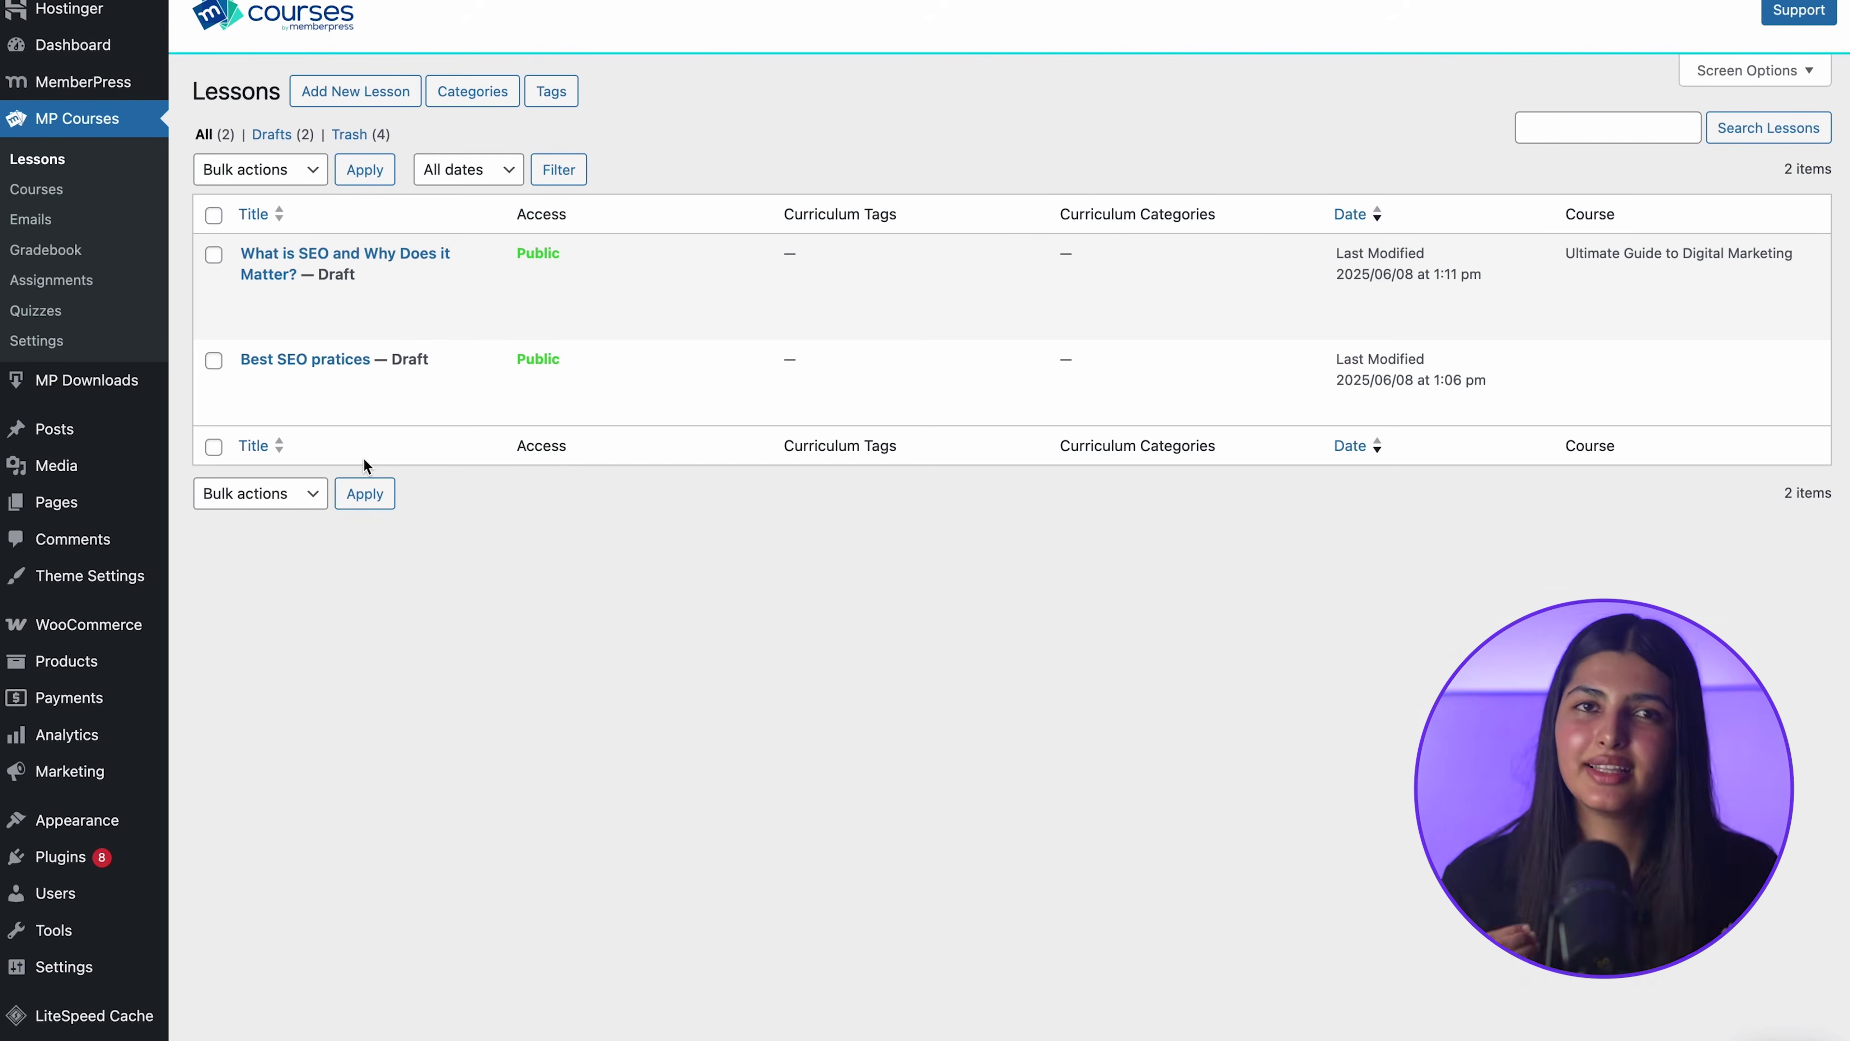
- Activate the MemberPress Course Quizzes add-on
{"action": "left_click", "coordinate": [111, 319]}
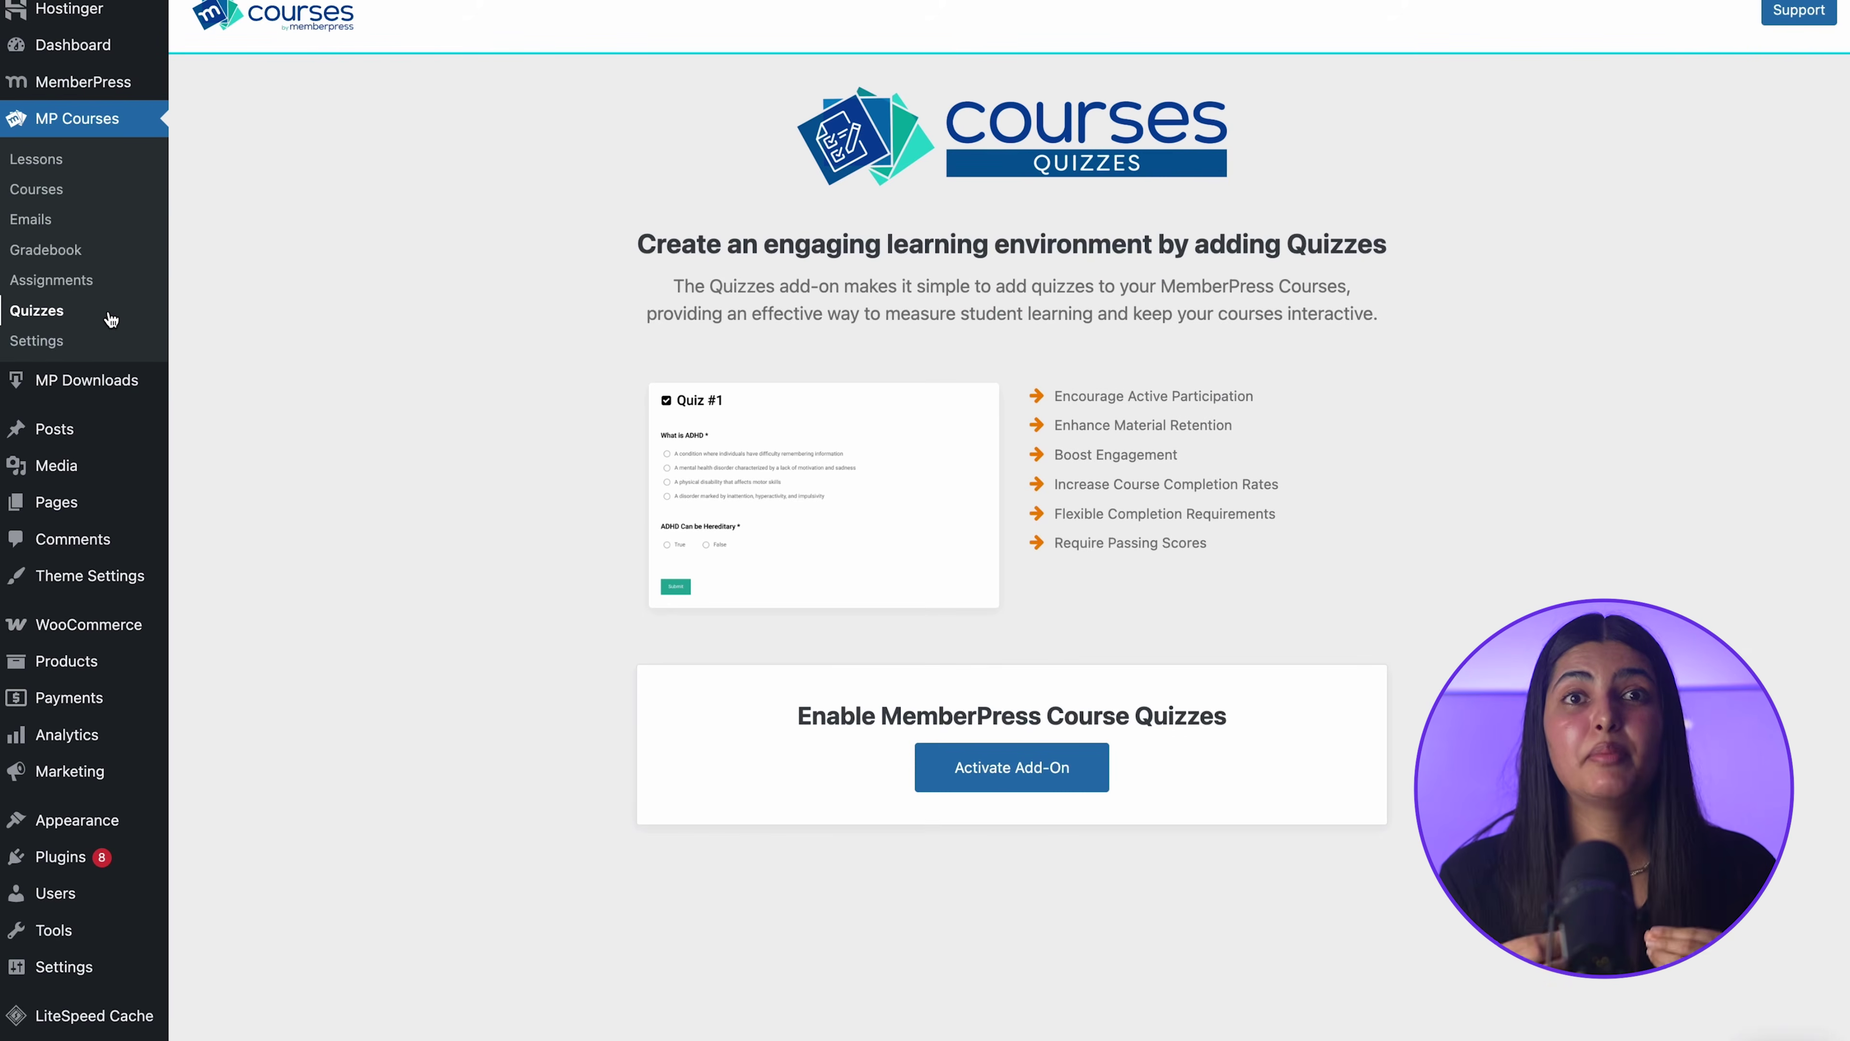
{"action": "left_click", "coordinate": [975, 769]}
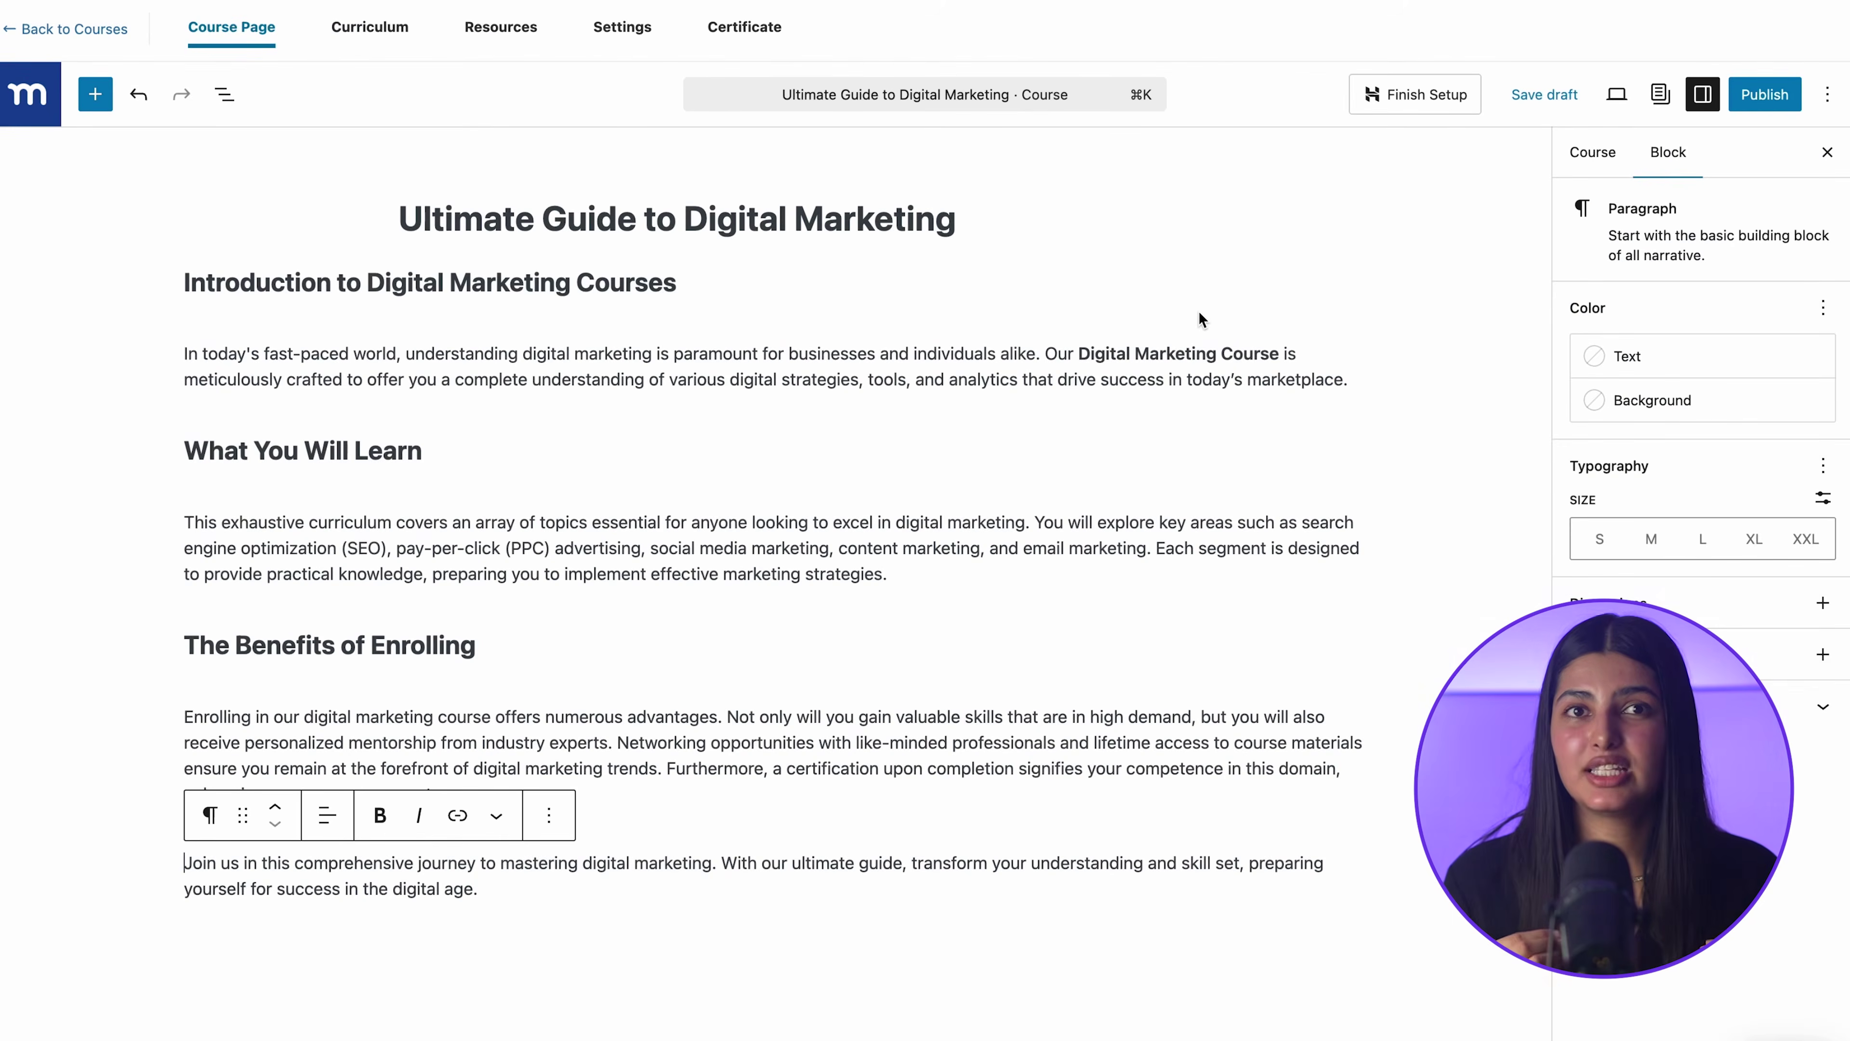
{"action": "left_click", "coordinate": [1199, 313]}
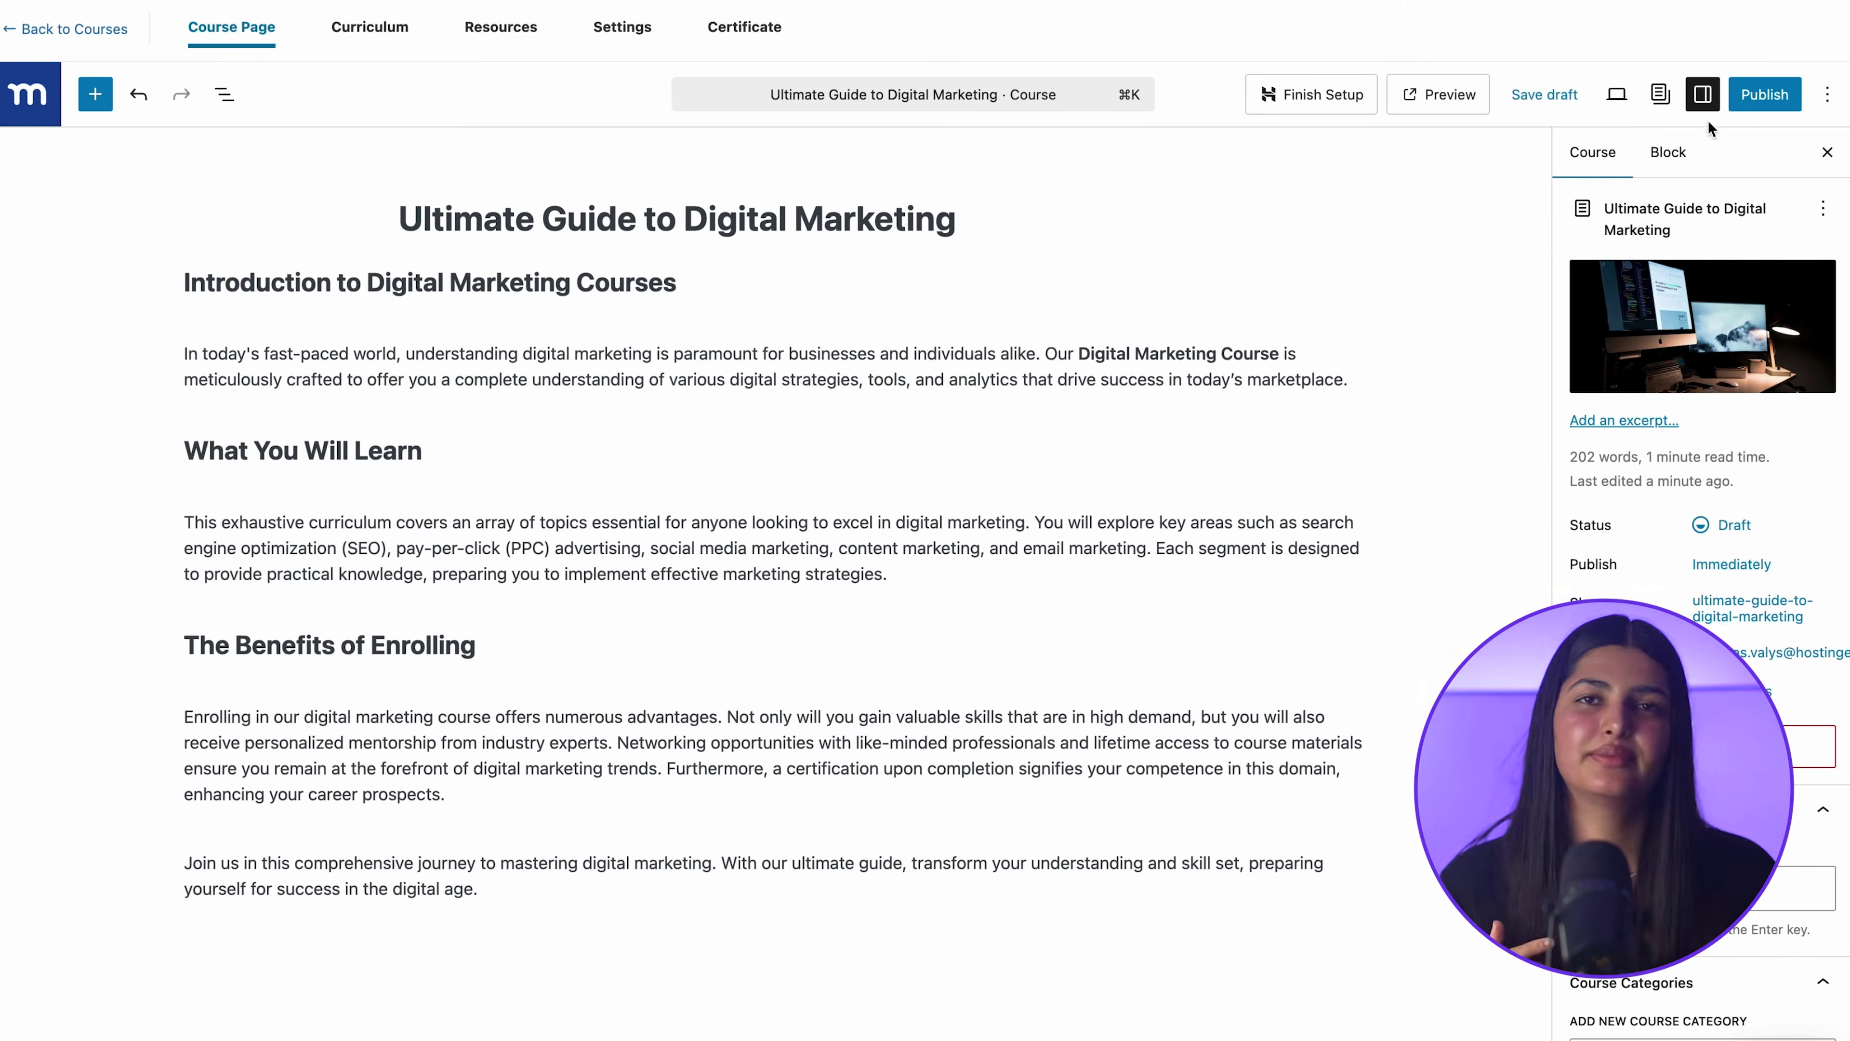
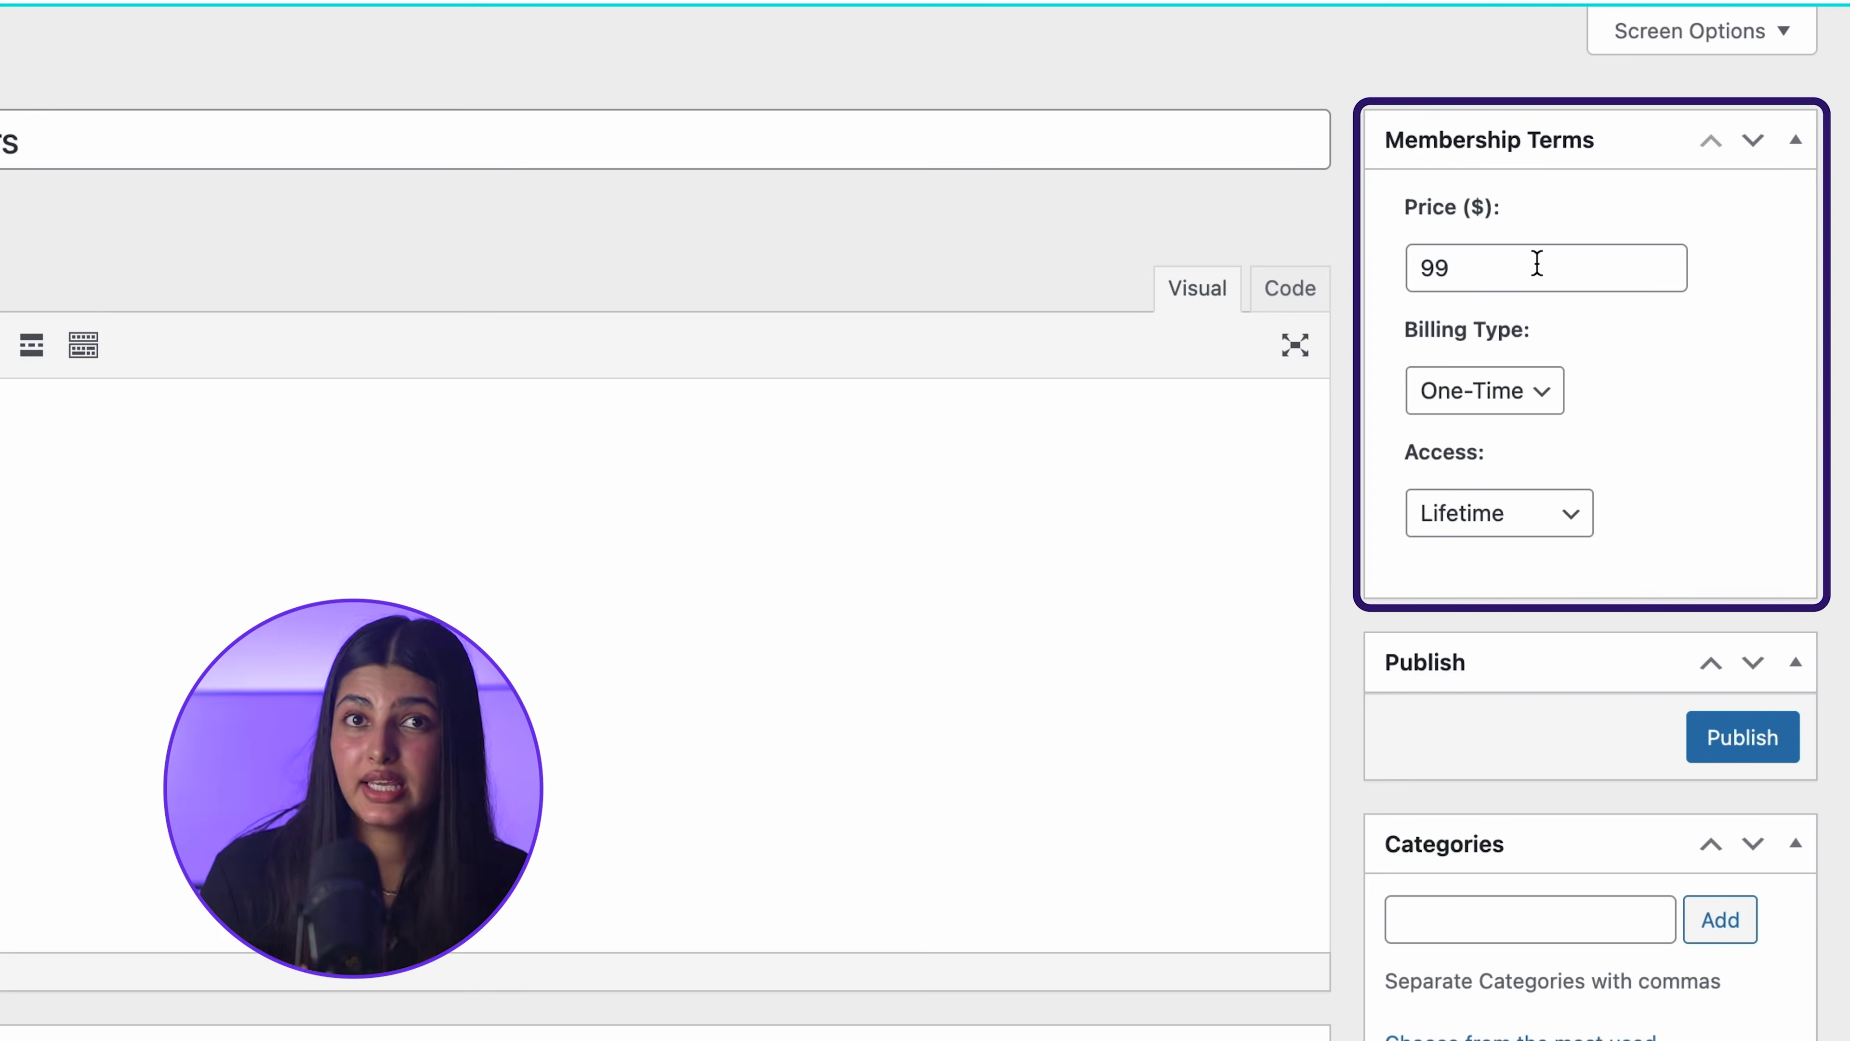
- Set the membership terms to a price of $99, One-Time billing and Lifetime access, trying the Recurring billing type along the way
{"action": "left_click", "coordinate": [1537, 263]}
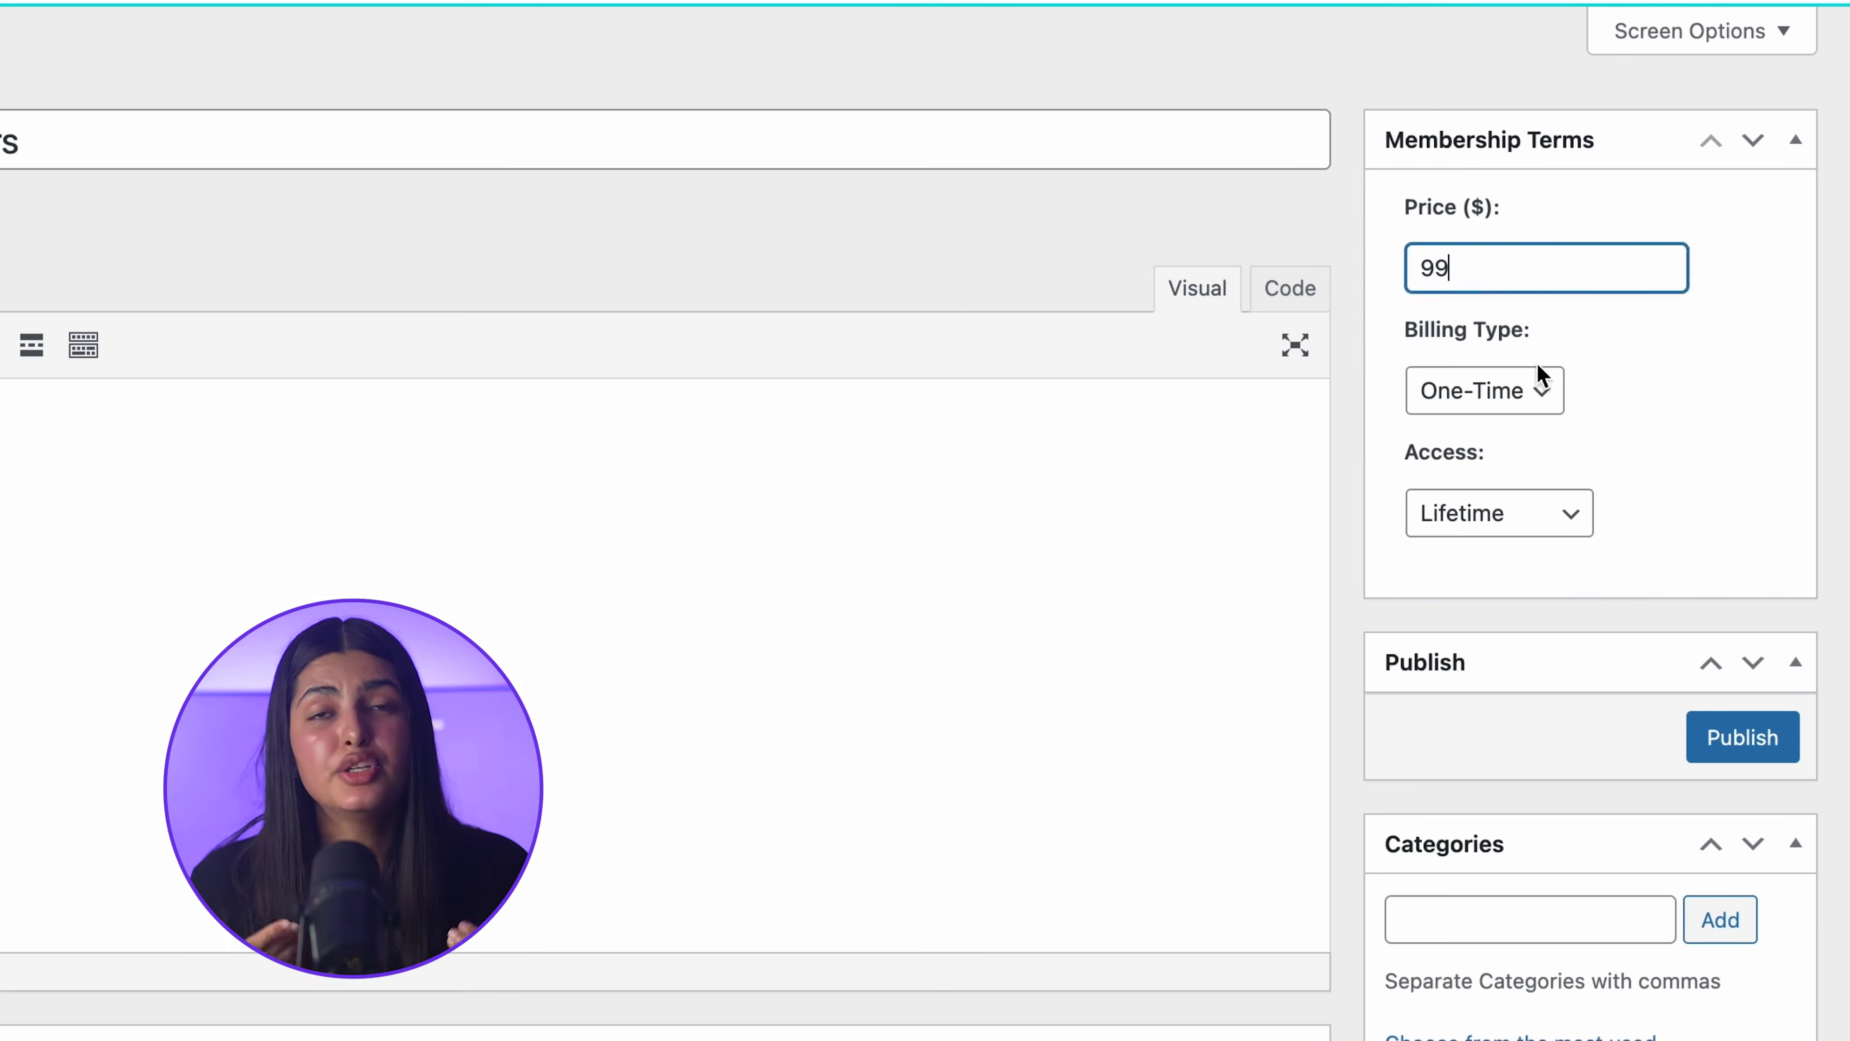
{"action": "left_click", "coordinate": [1534, 388]}
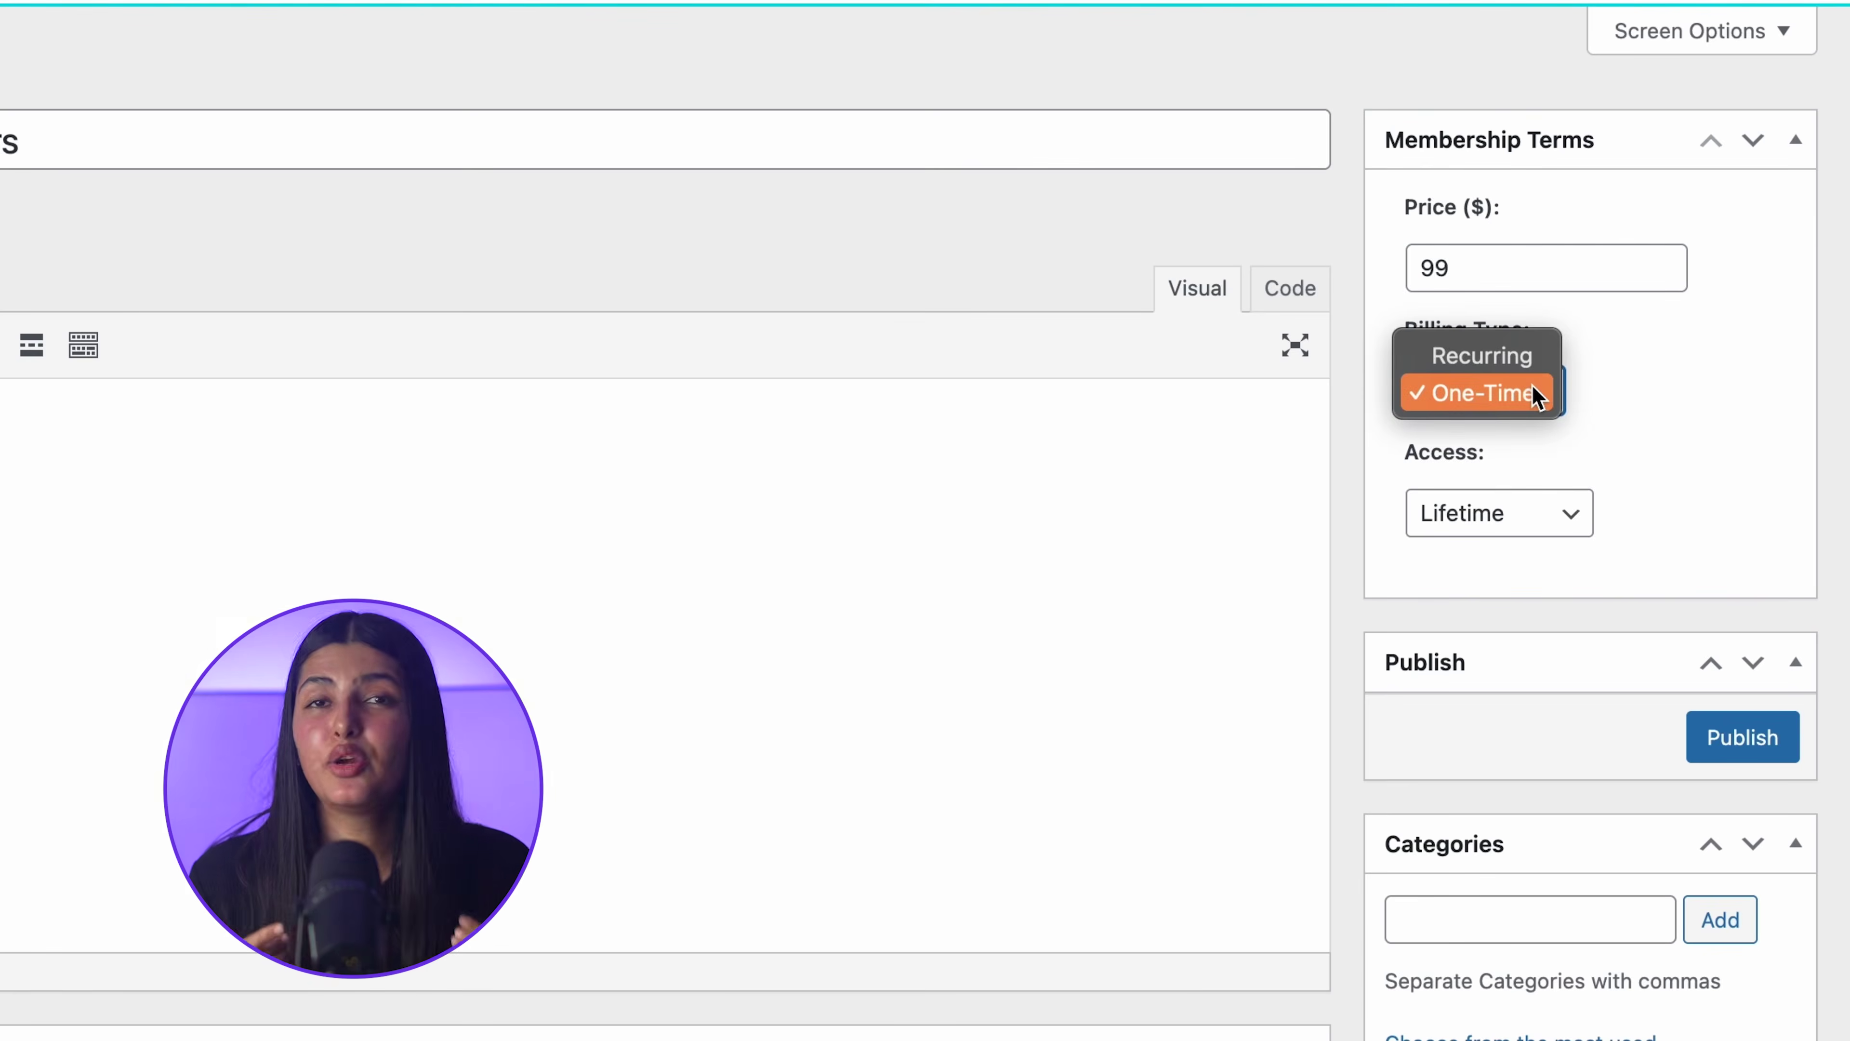
{"action": "left_click", "coordinate": [1526, 357]}
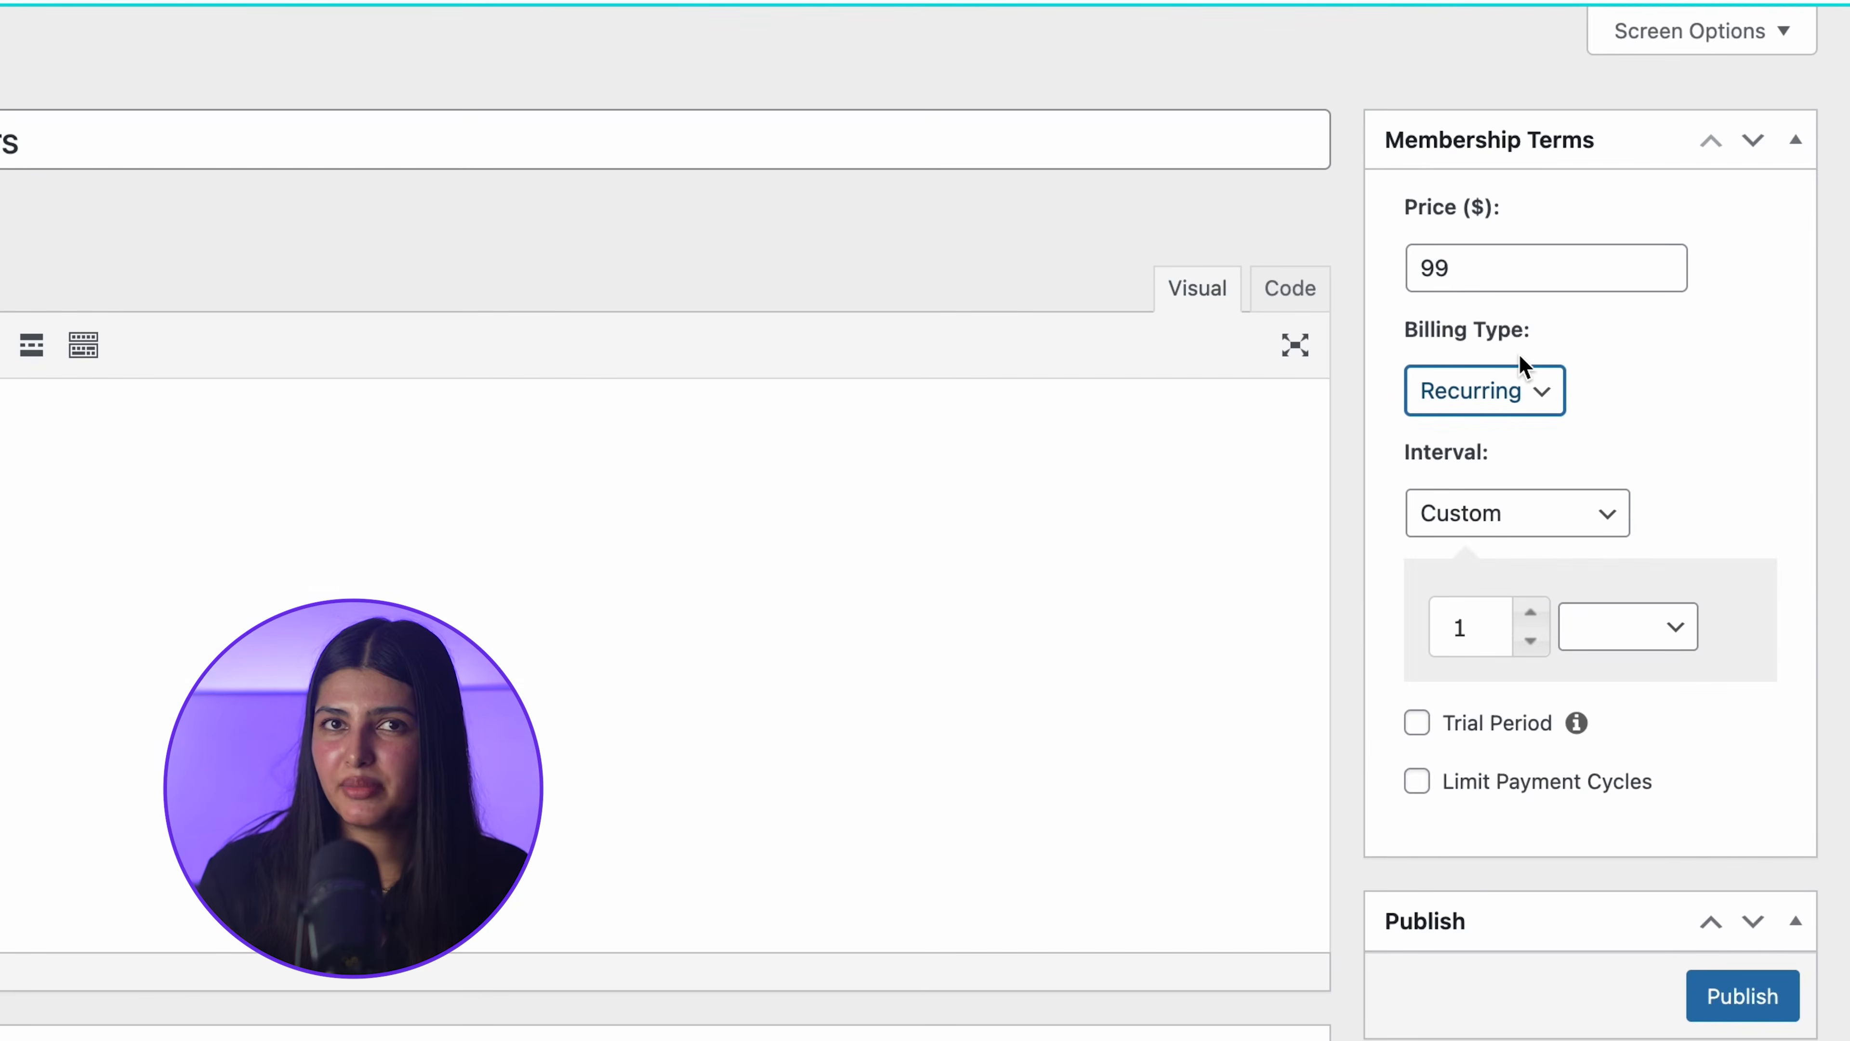
{"action": "left_click", "coordinate": [1522, 403]}
{"action": "left_click", "coordinate": [1524, 428]}
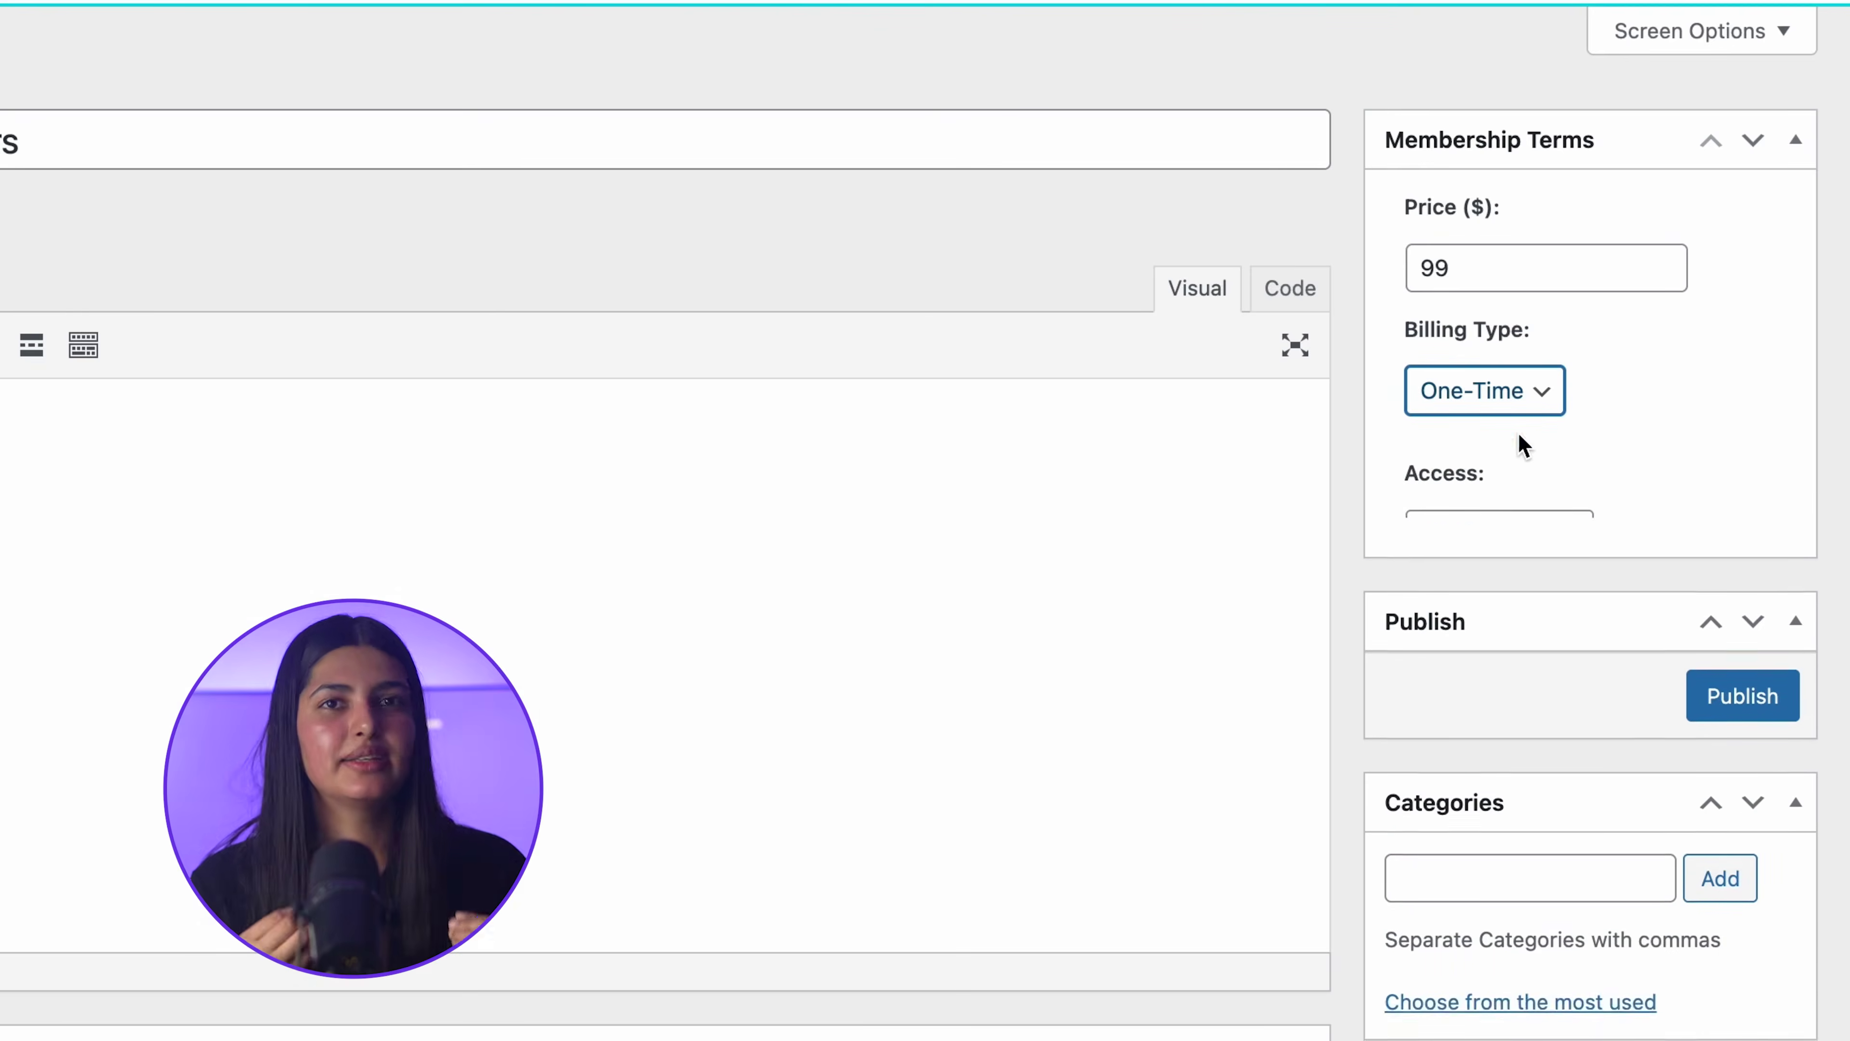
{"action": "left_click", "coordinate": [1511, 519]}
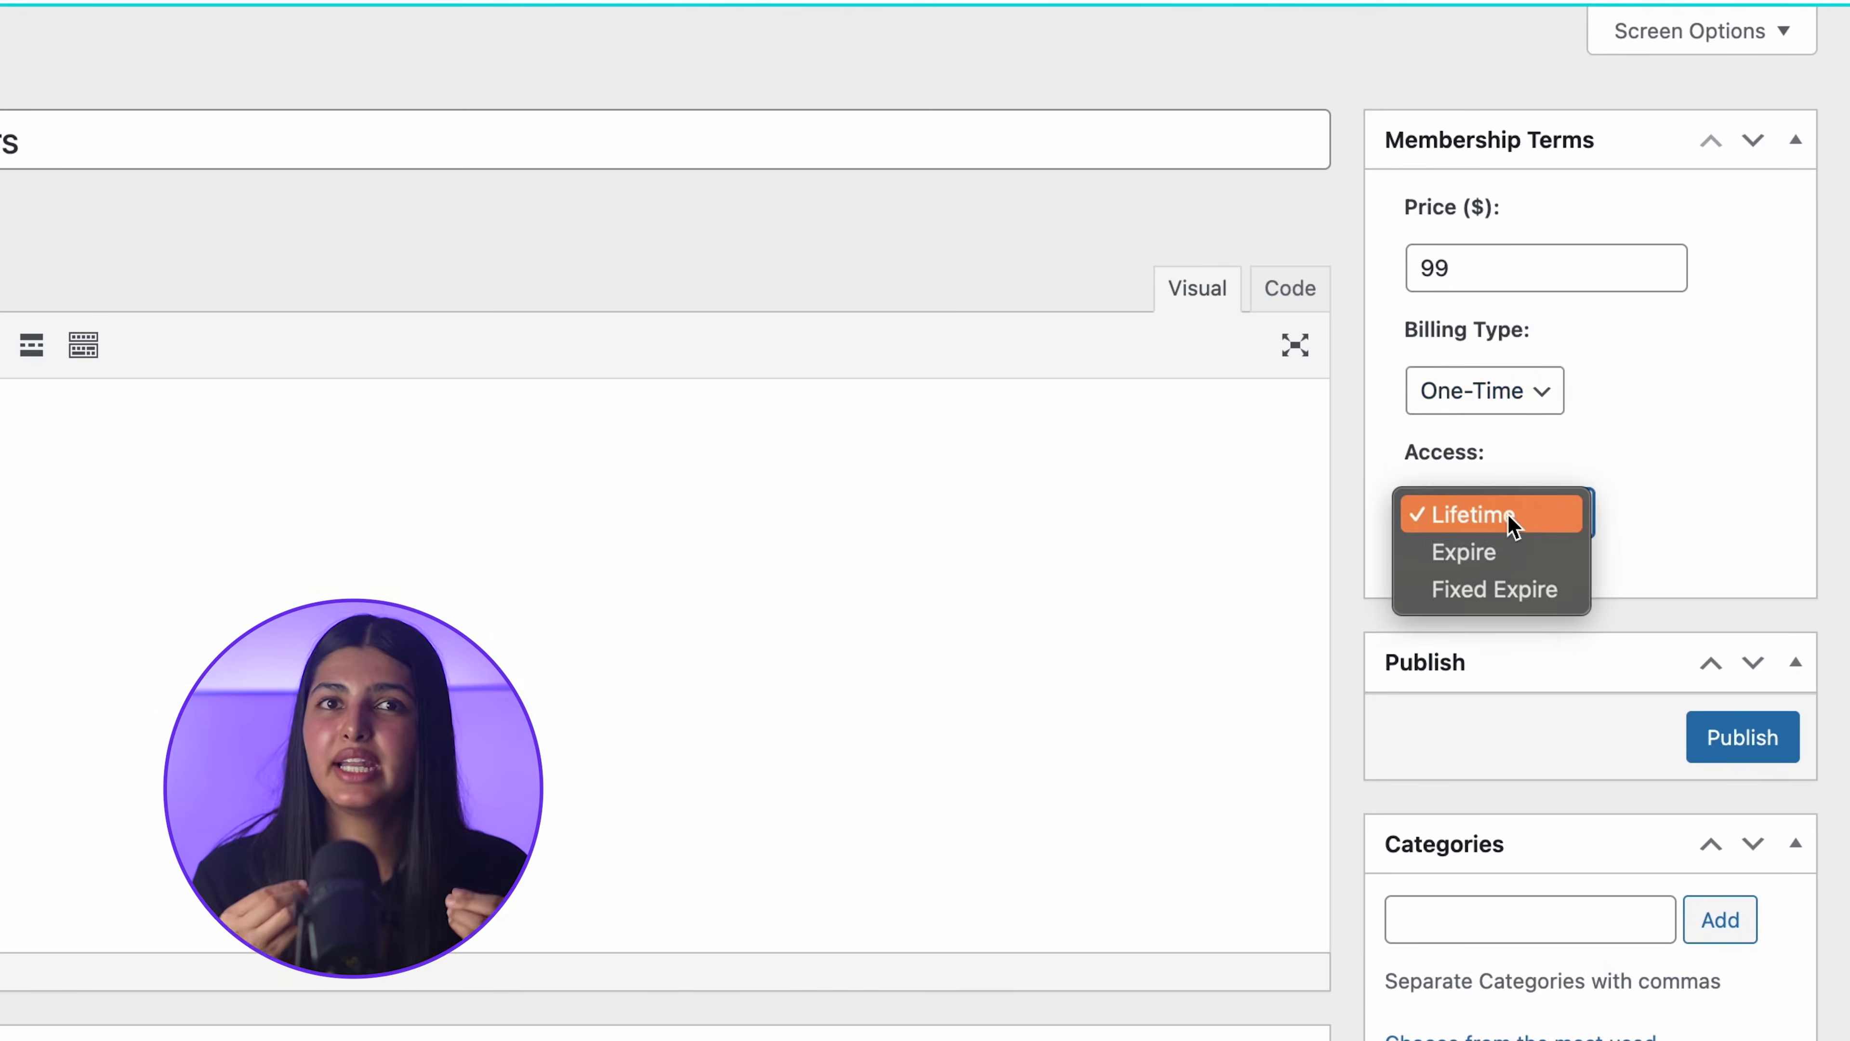
{"action": "left_click", "coordinate": [1512, 518]}
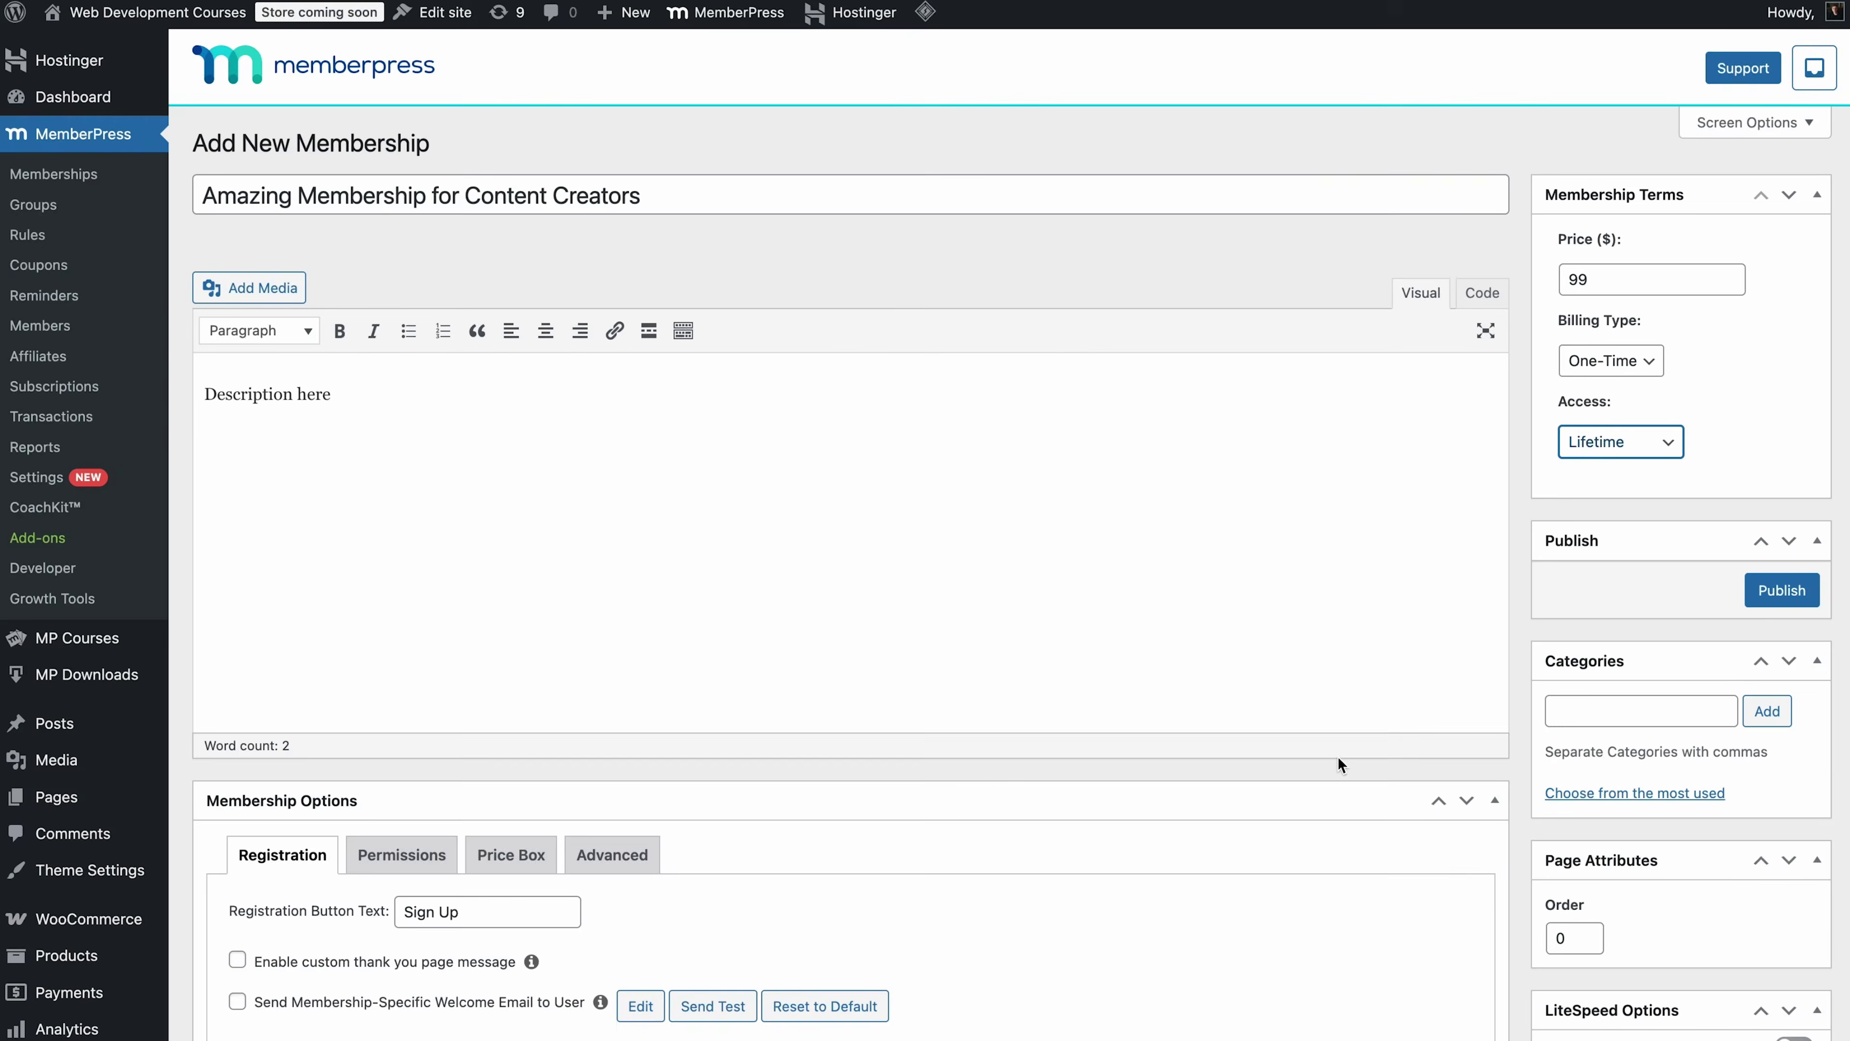
- Set the membership's registration button text to "Start Now"
{"action": "scroll", "coordinate": [1199, 878], "scroll_direction": "down", "scroll_amount": 2}
{"action": "scroll", "coordinate": [1339, 761], "scroll_direction": "down", "scroll_amount": 5}
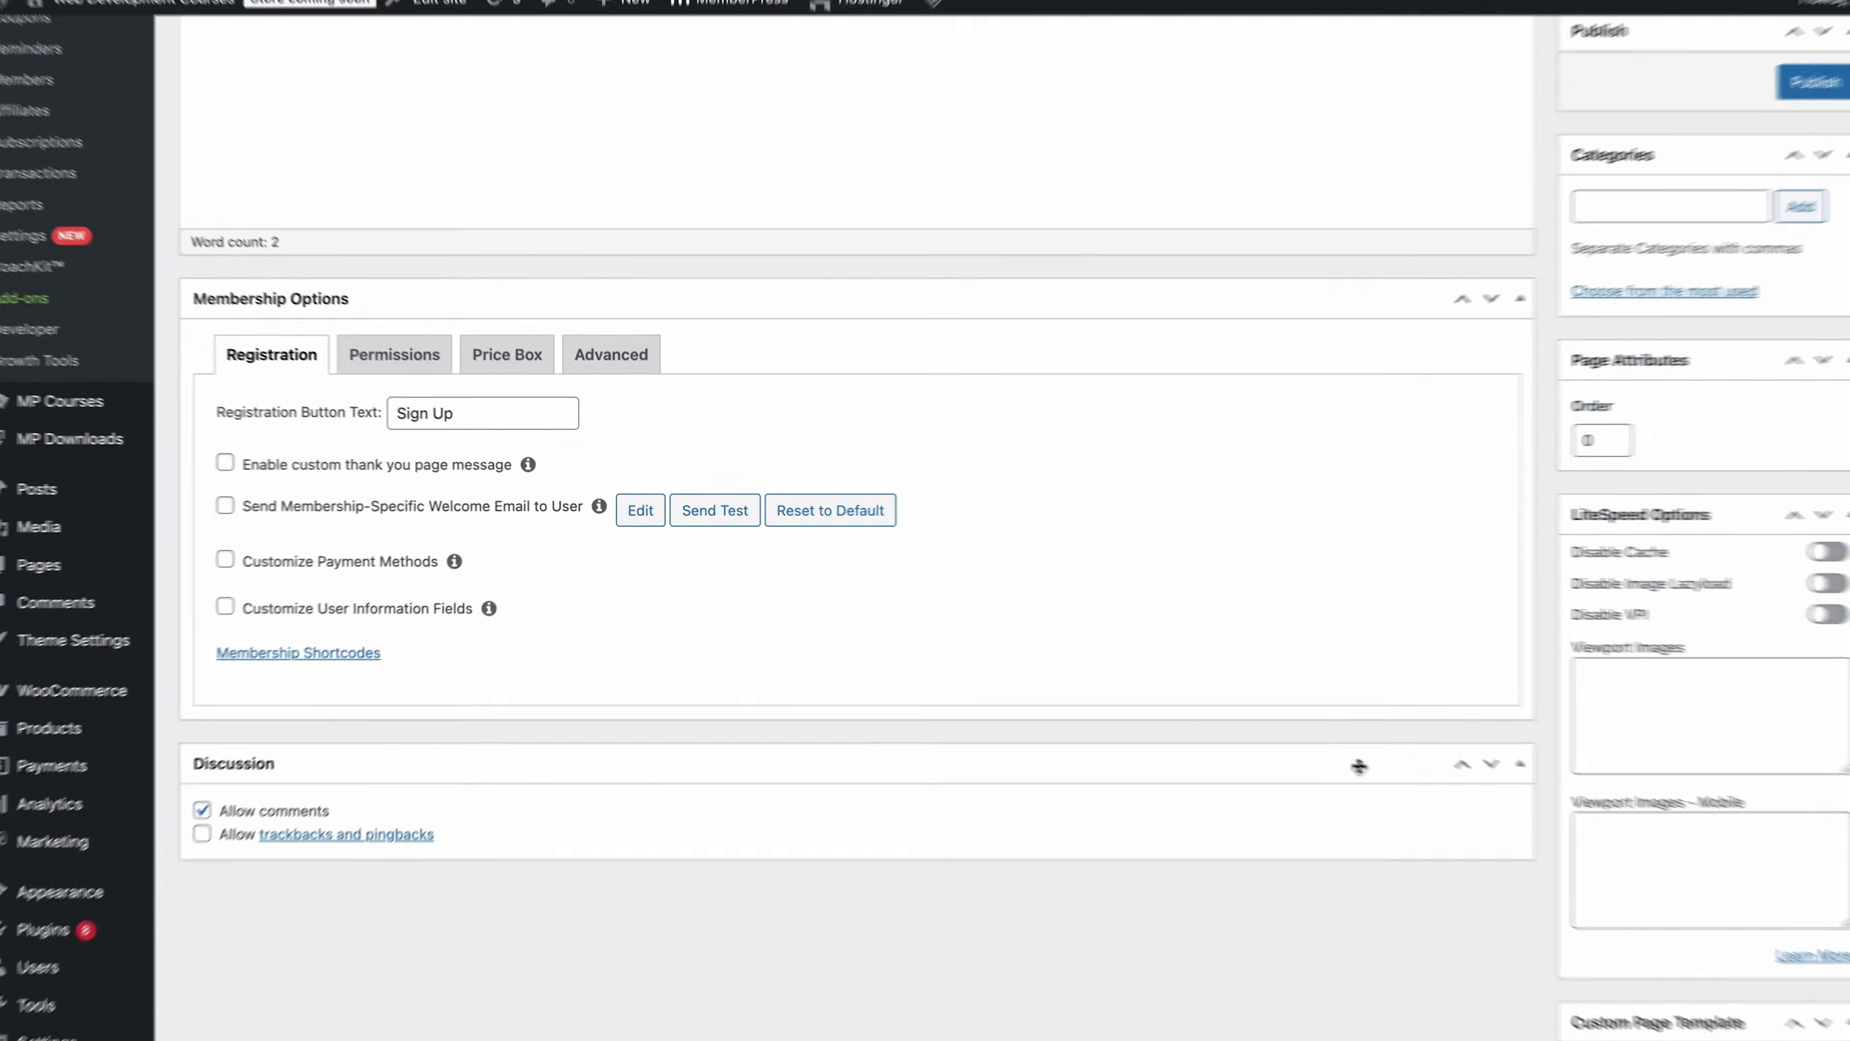
{"action": "left_click", "coordinate": [507, 444]}
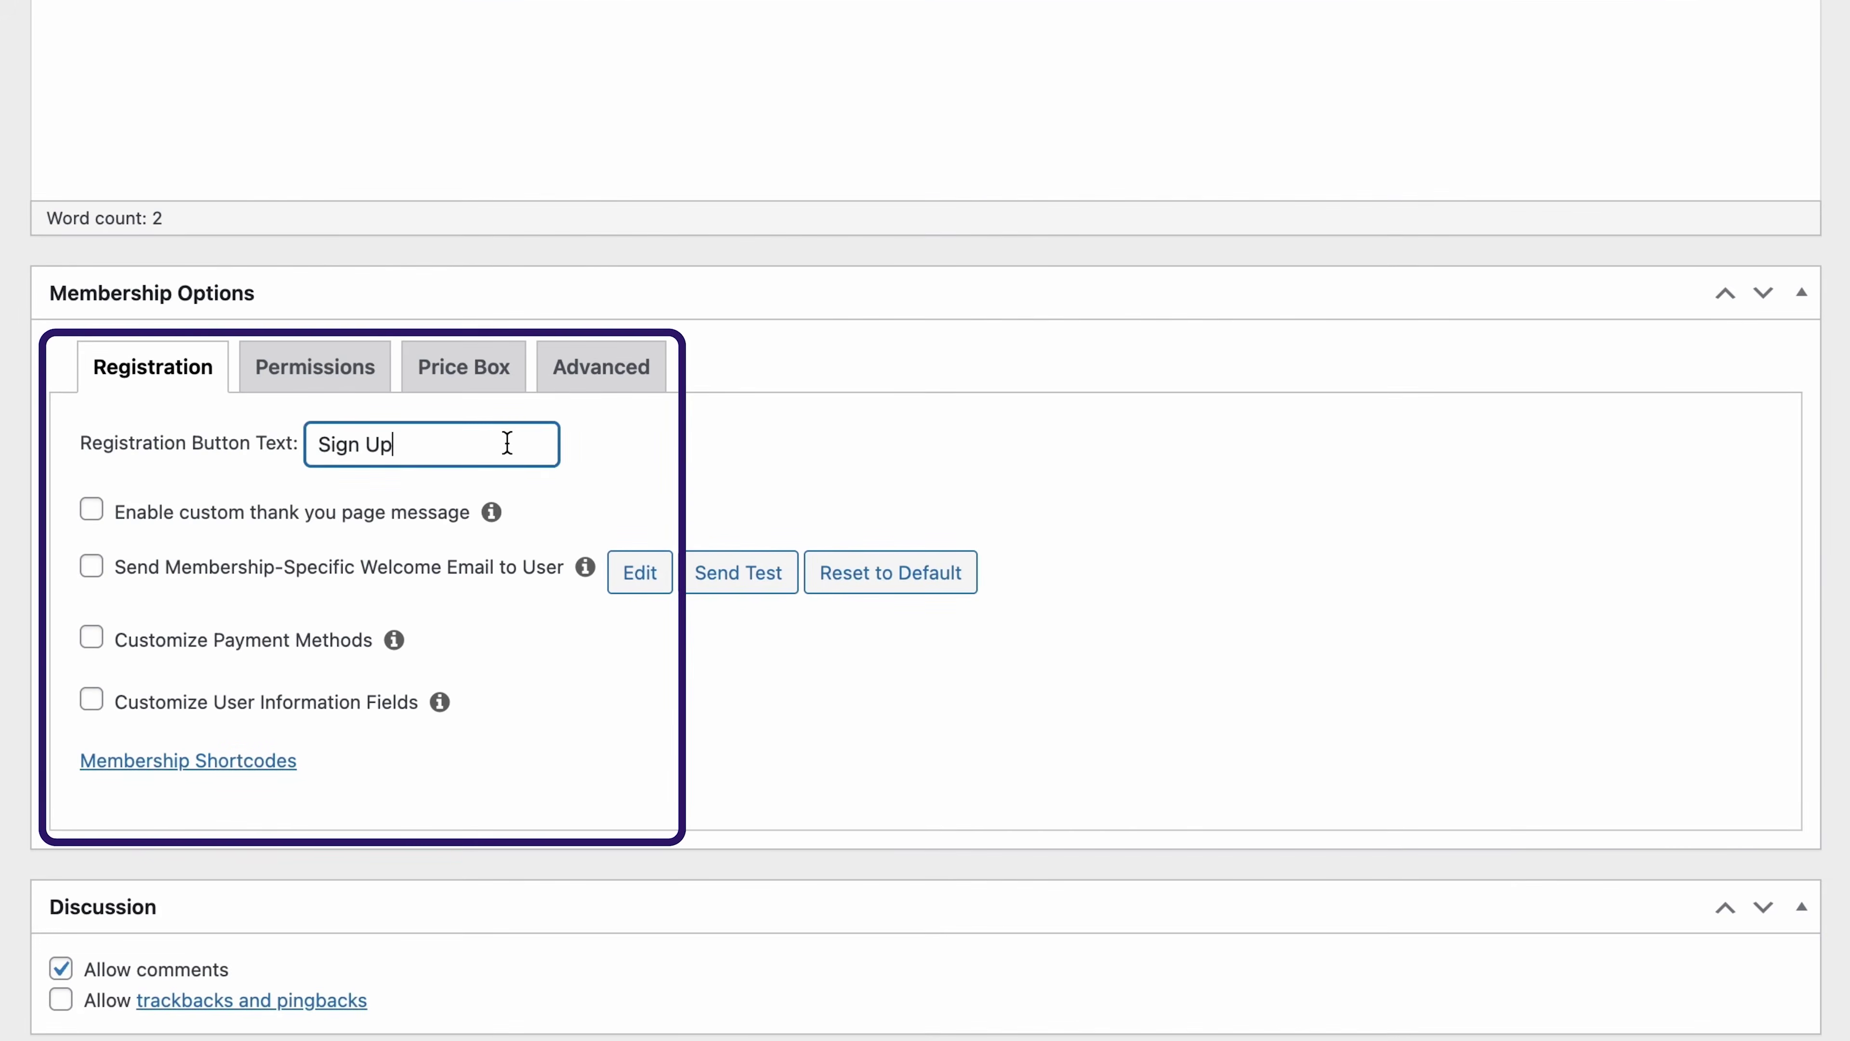
{"action": "key", "text": "super+a"}
{"action": "type", "text": "Start Now"}
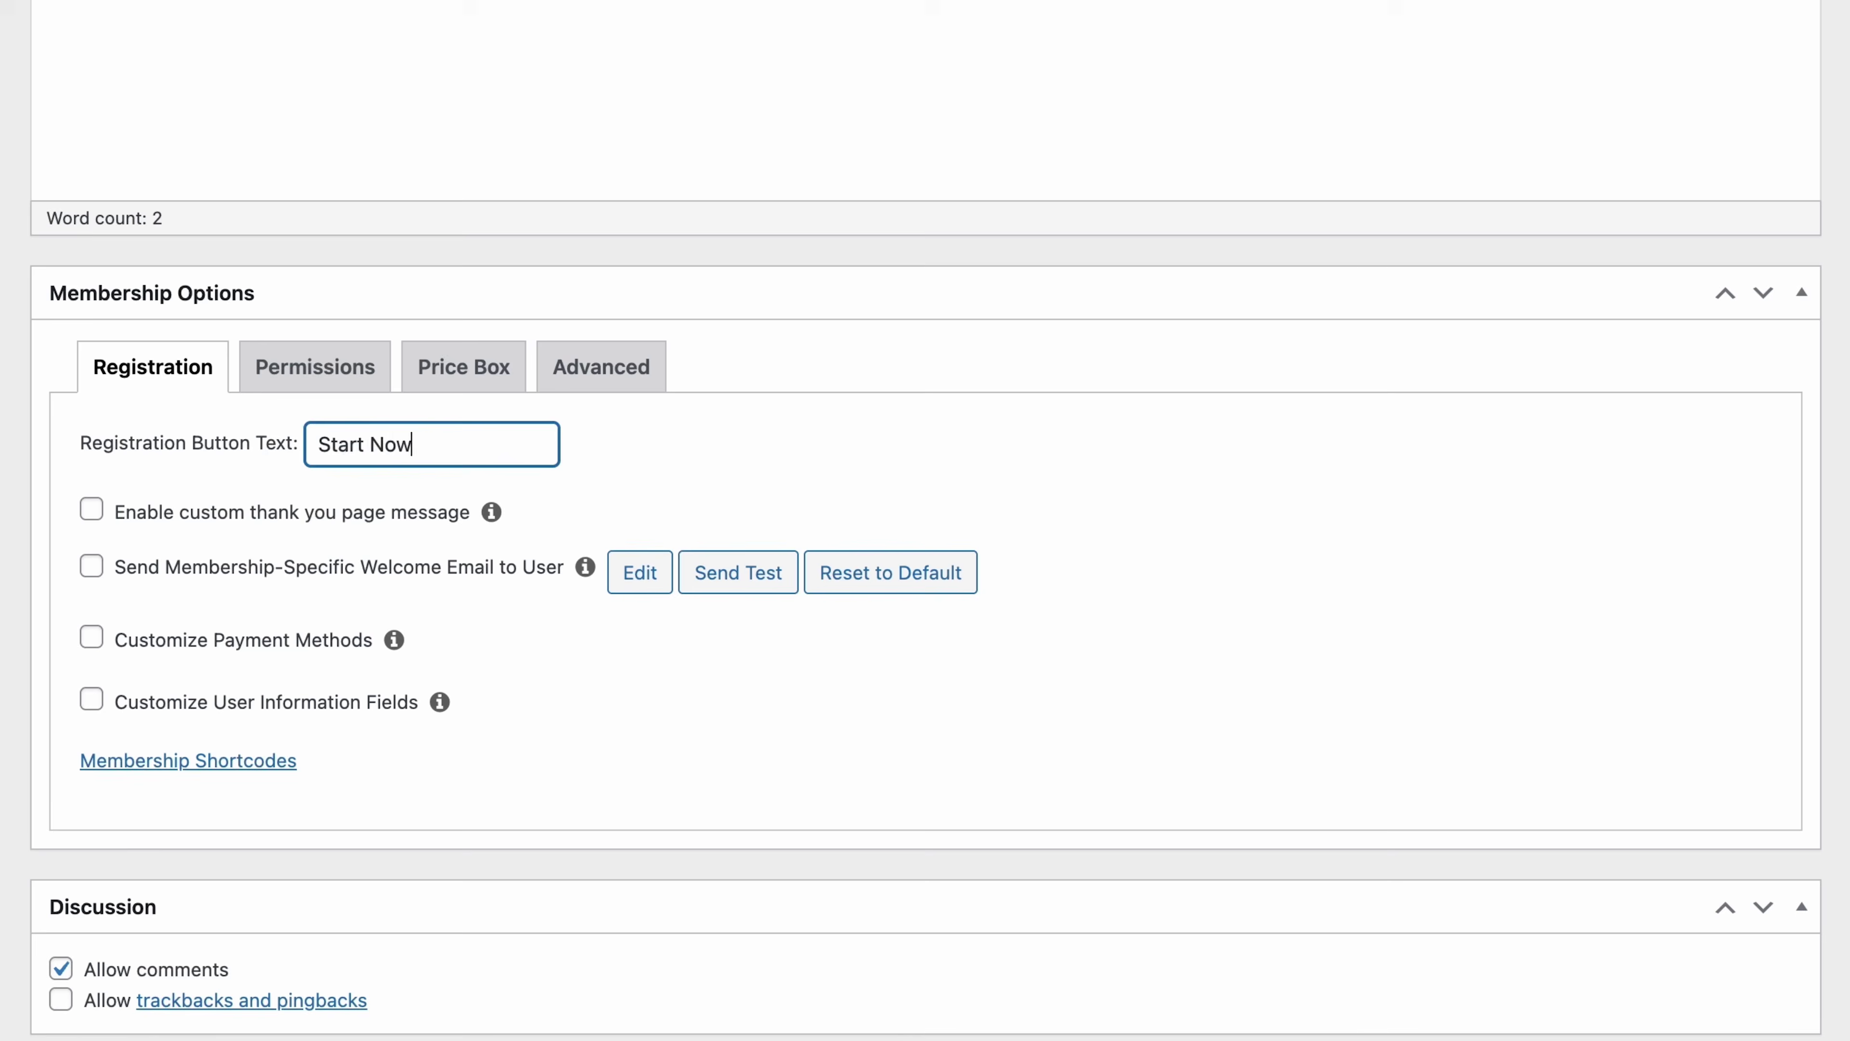
- Set who can purchase the membership to Everyone, and show the membership shortcodes in the registration options
{"action": "left_click", "coordinate": [314, 361]}
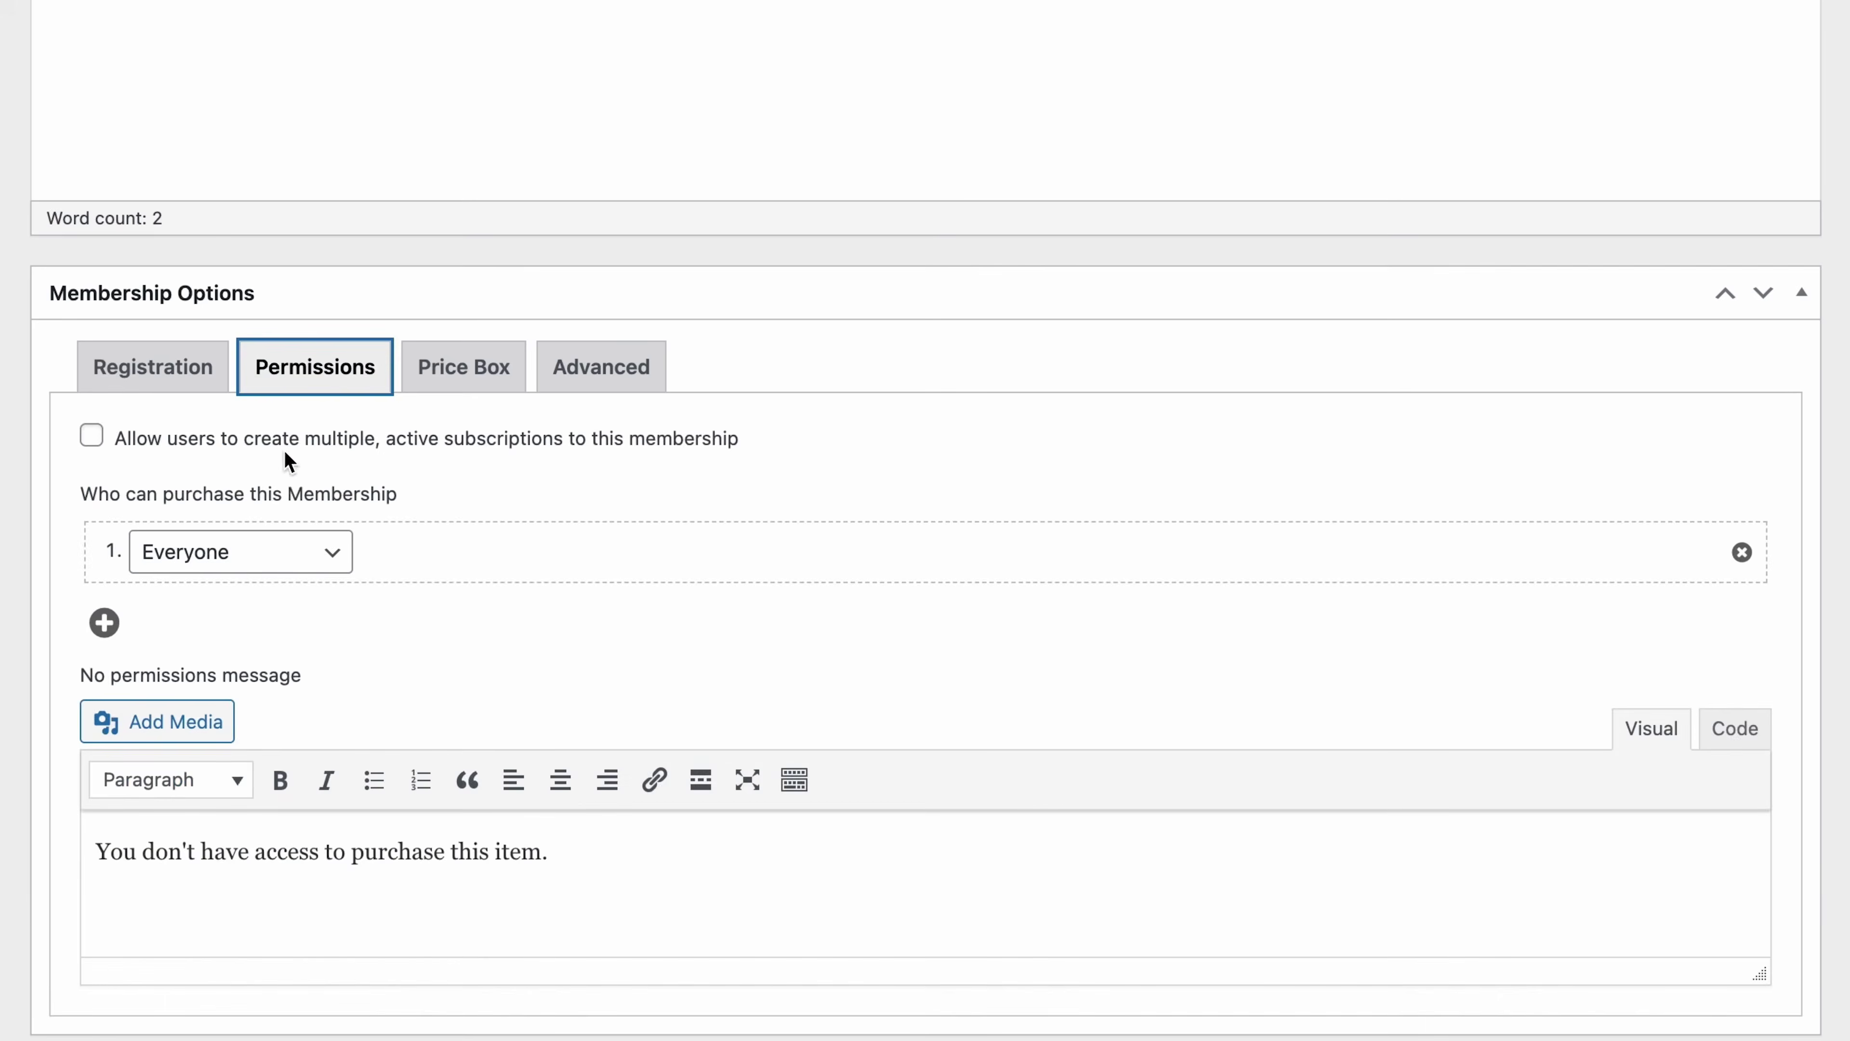
{"action": "left_click", "coordinate": [302, 556]}
{"action": "left_click", "coordinate": [317, 551]}
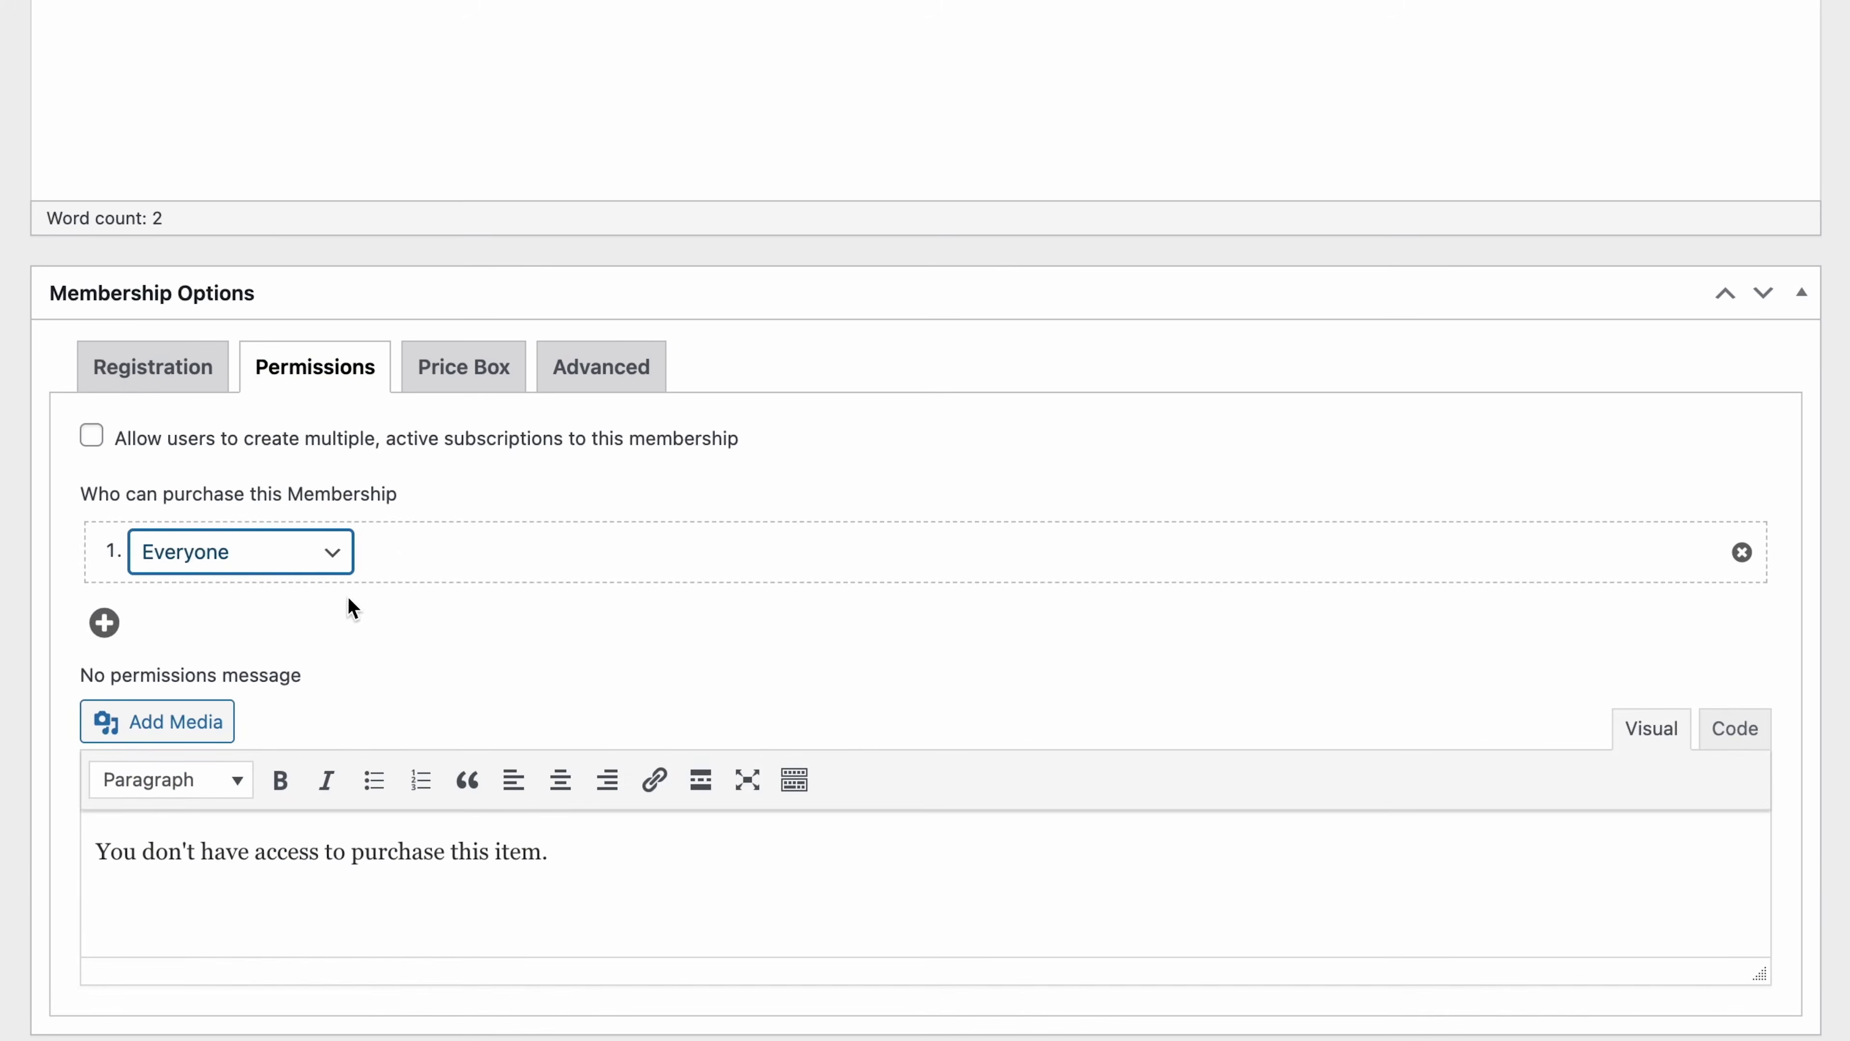
{"action": "left_click", "coordinate": [173, 375]}
{"action": "left_click", "coordinate": [250, 750]}
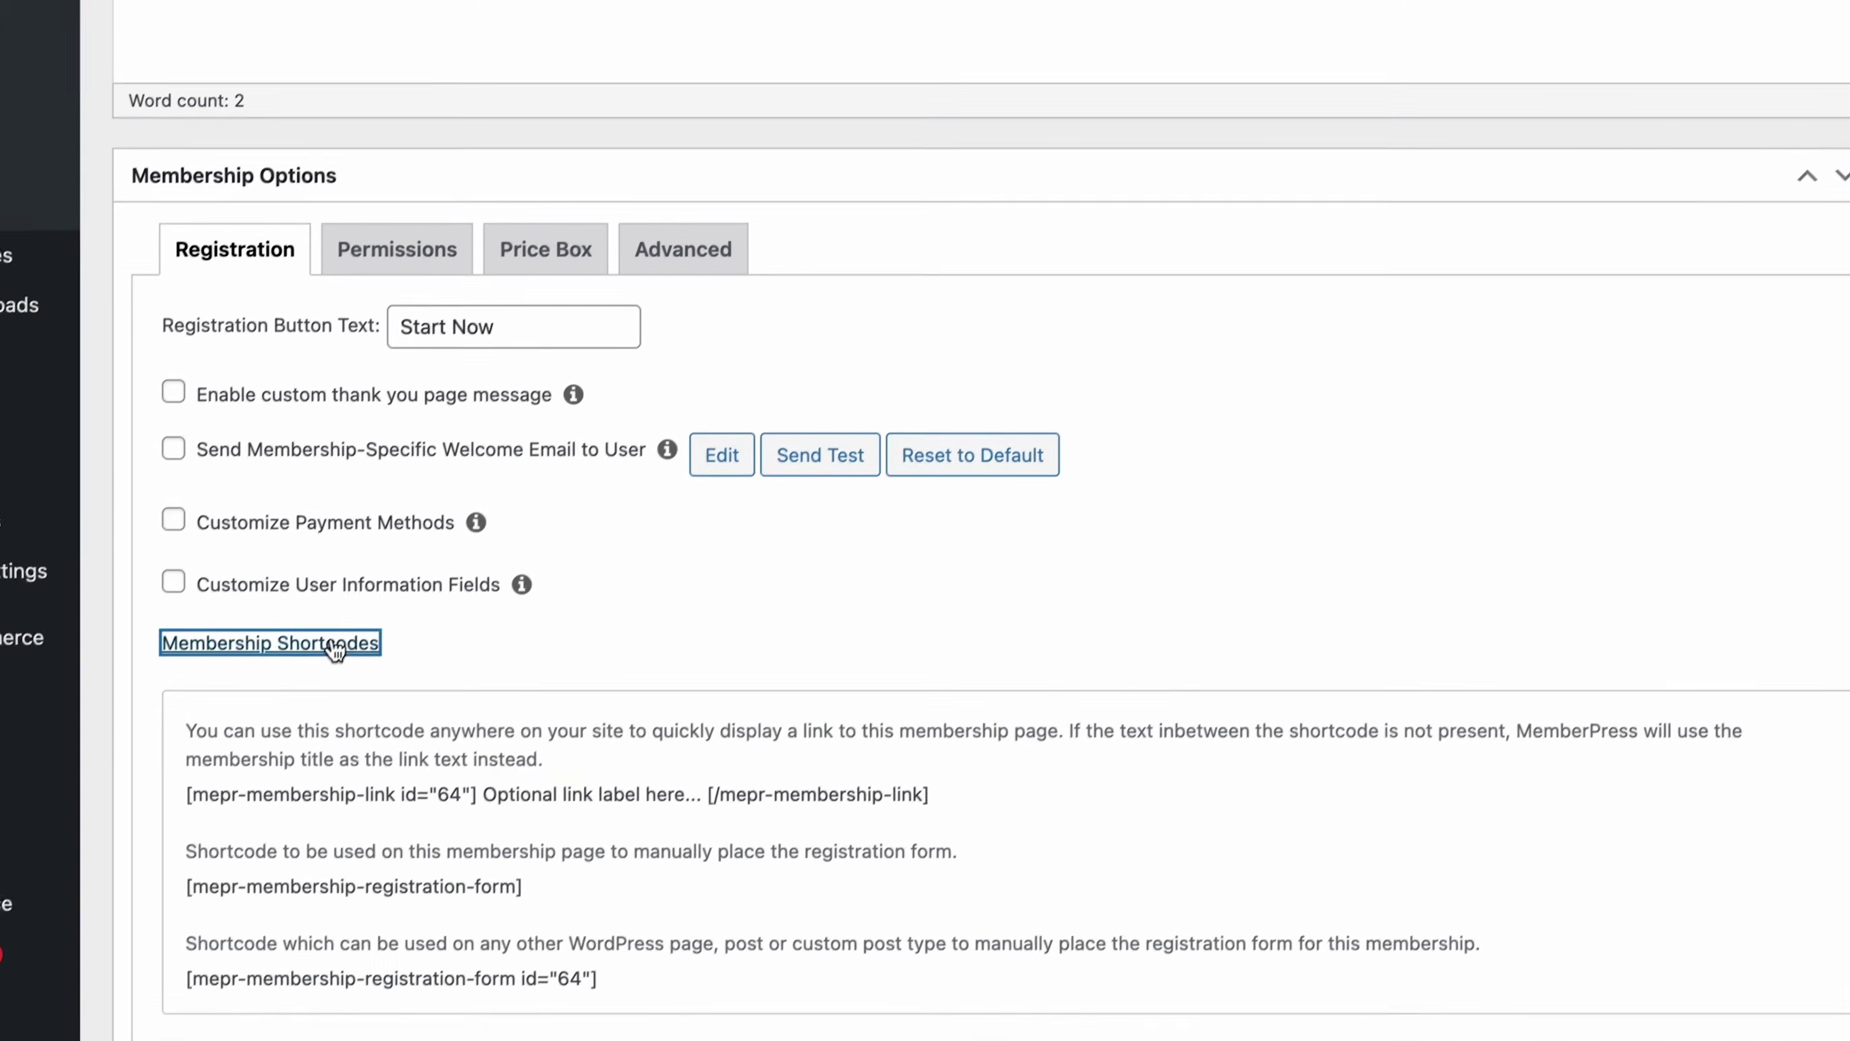
- Enable the custom thank you page message for the membership and publish it
{"action": "left_click", "coordinate": [277, 400]}
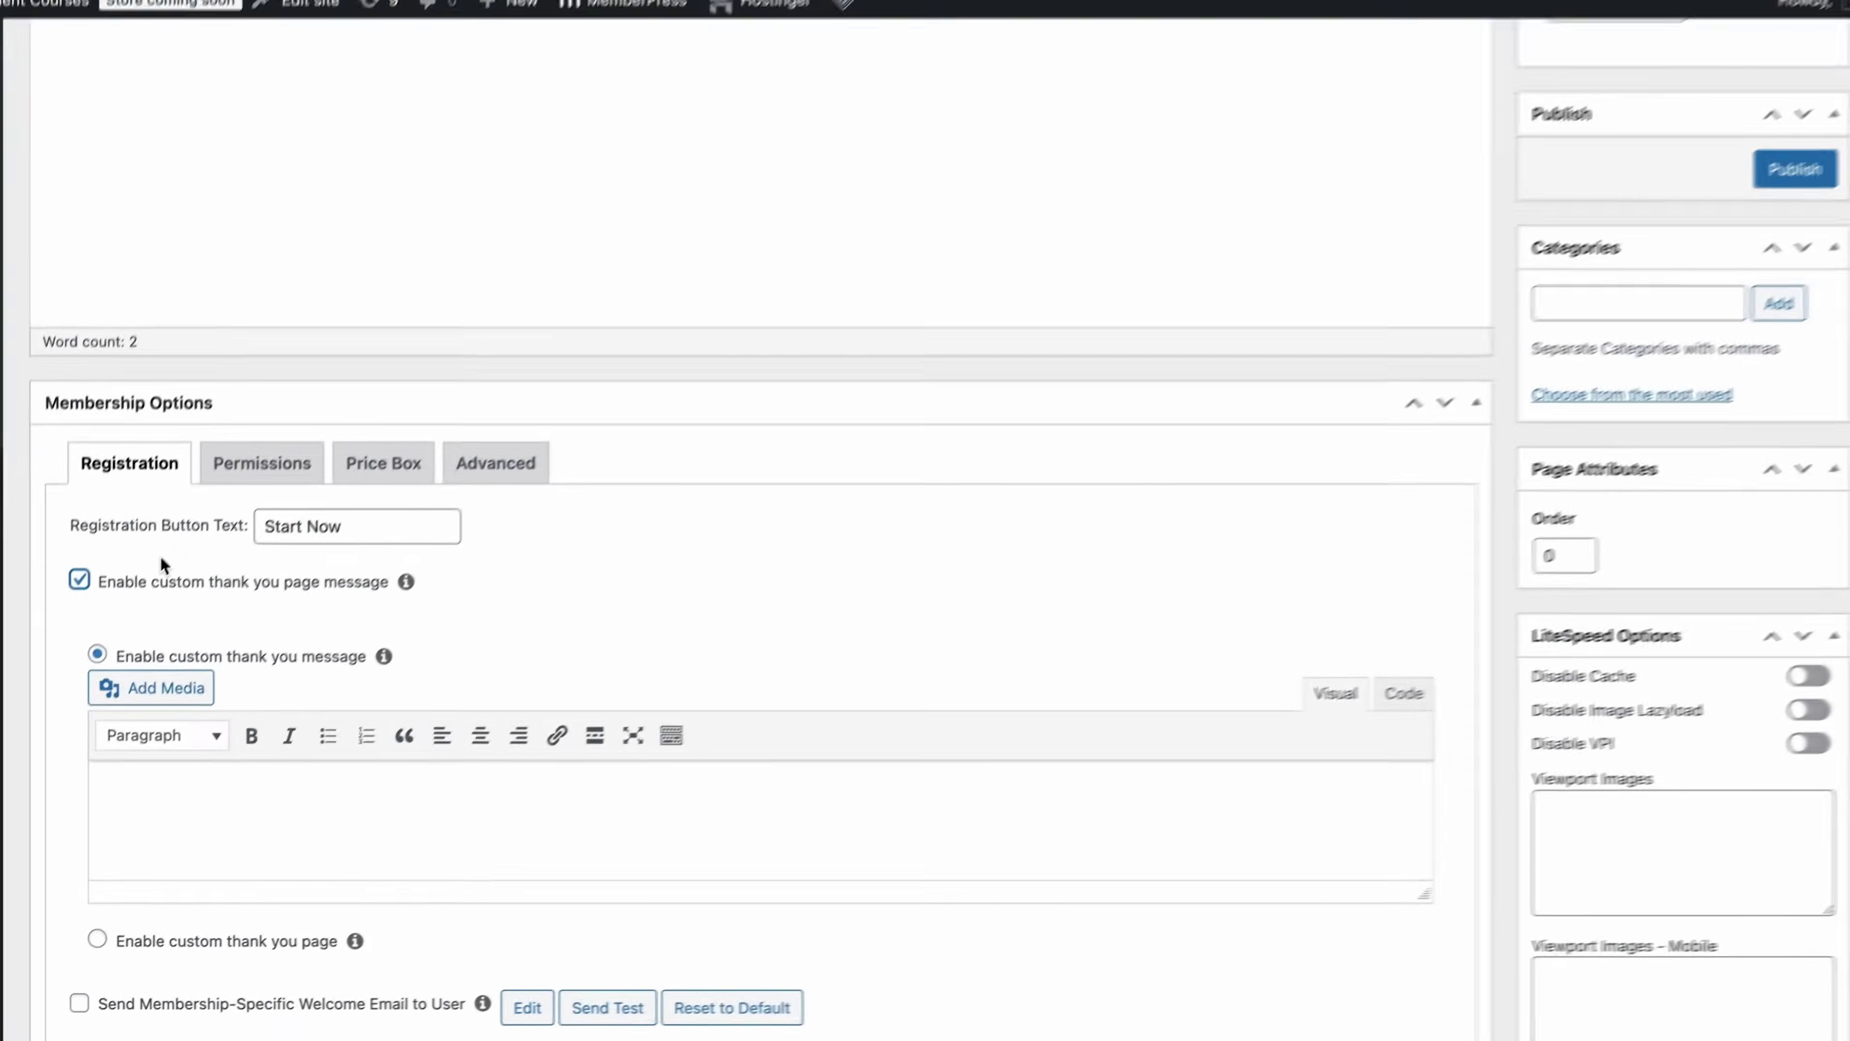
{"action": "scroll", "coordinate": [155, 561], "scroll_direction": "up", "scroll_amount": 5}
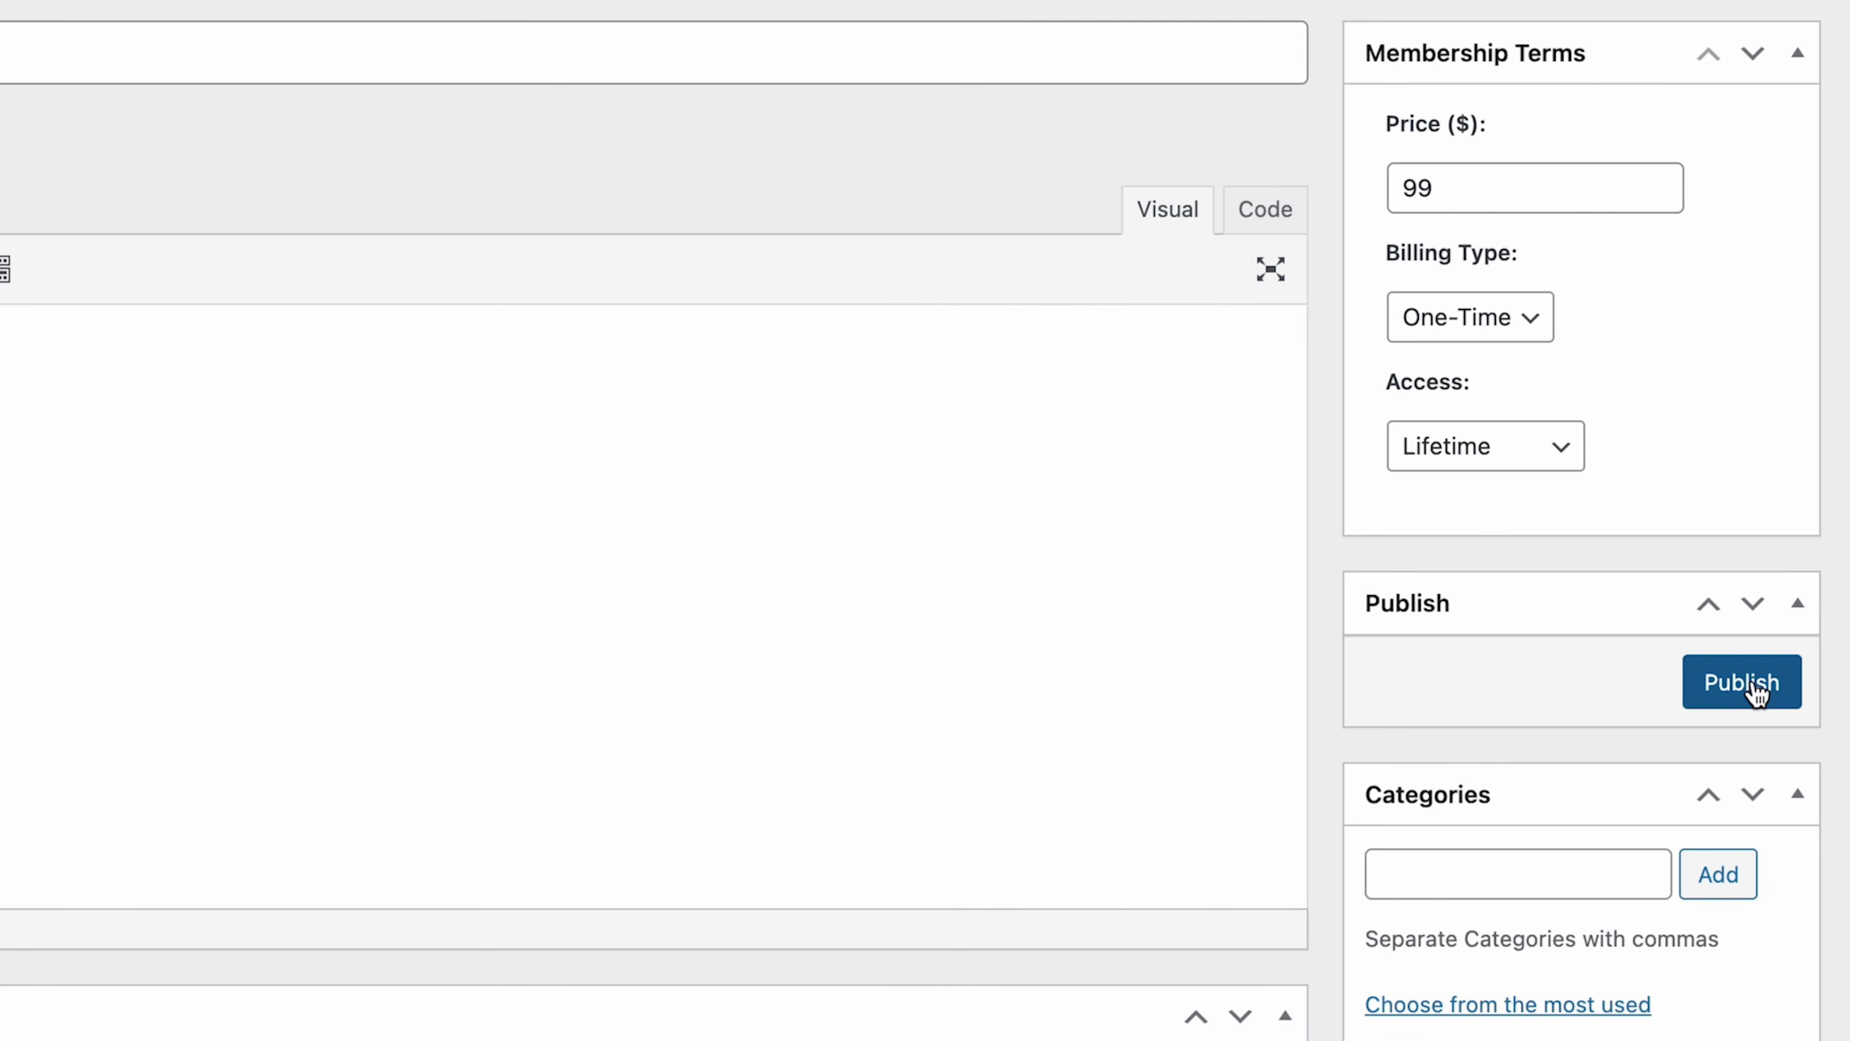
{"action": "left_click", "coordinate": [1774, 686]}
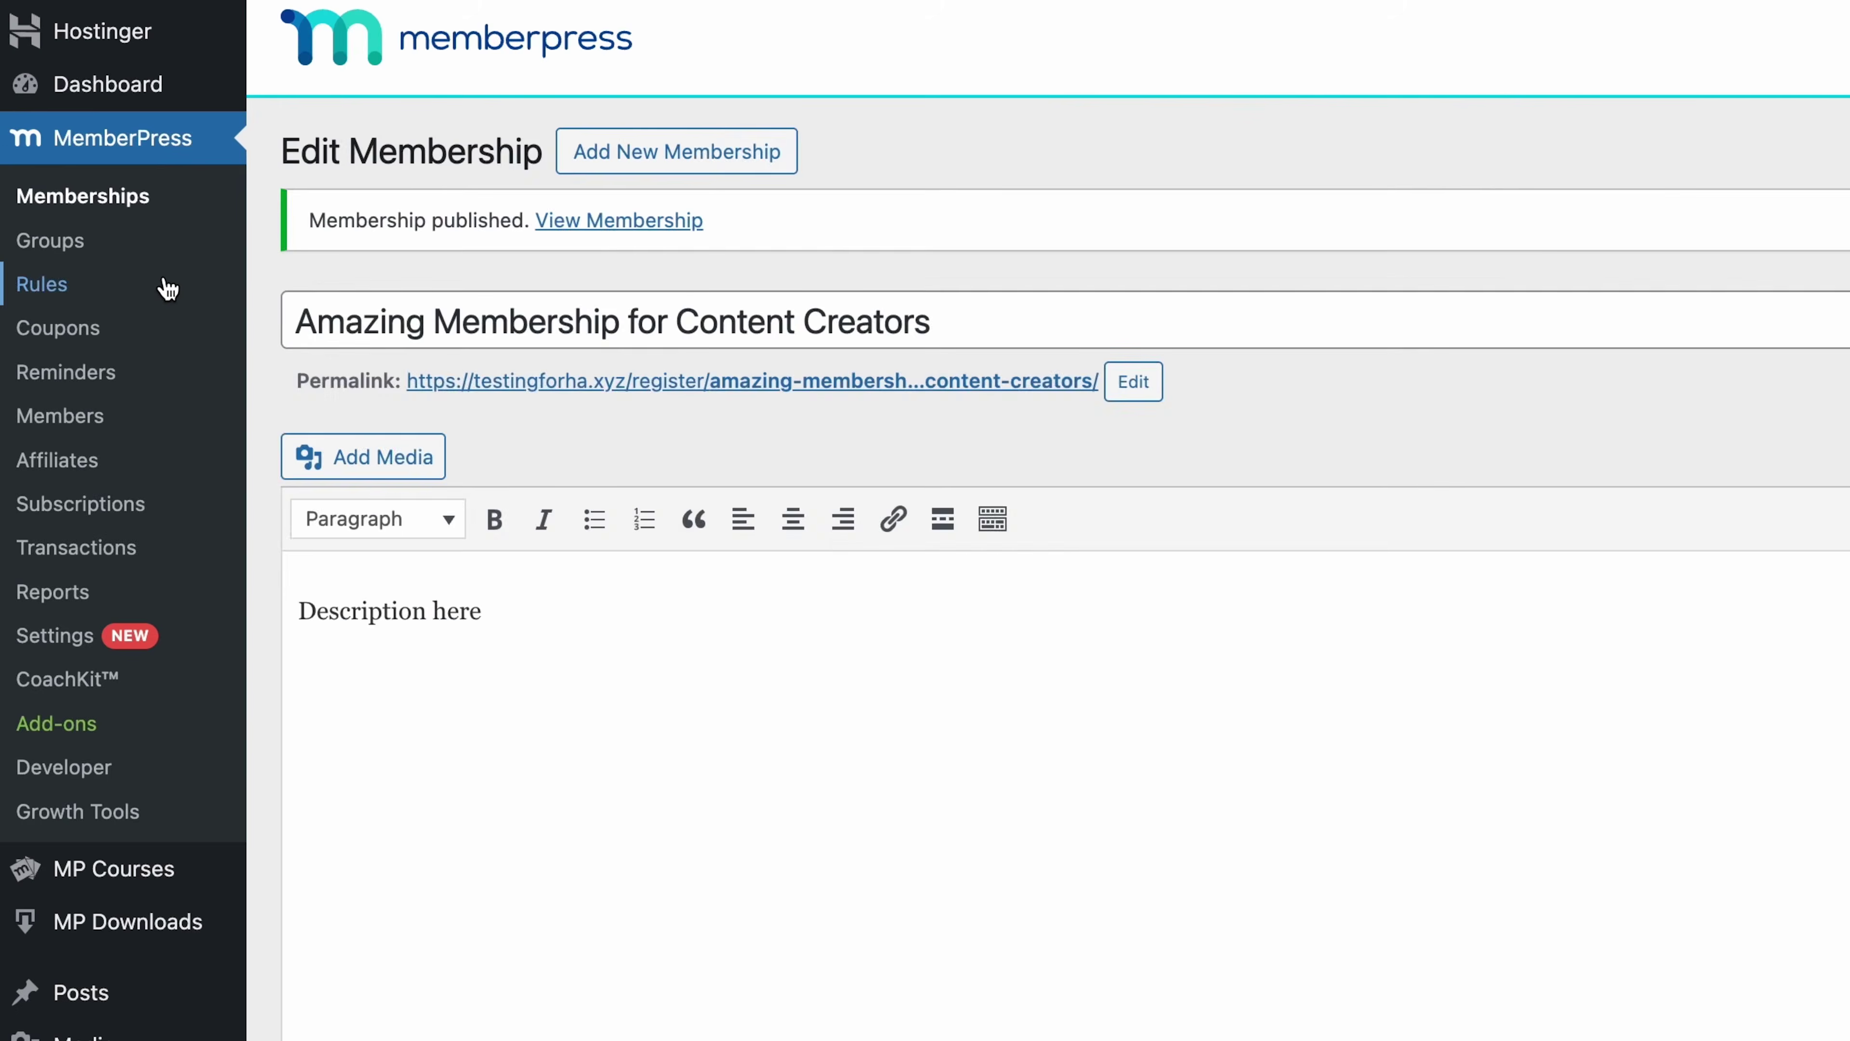
- Create a new MemberPress rule protecting A Single Course with the title "What is SEO and Why Does it Matter?"
{"action": "left_click", "coordinate": [167, 286]}
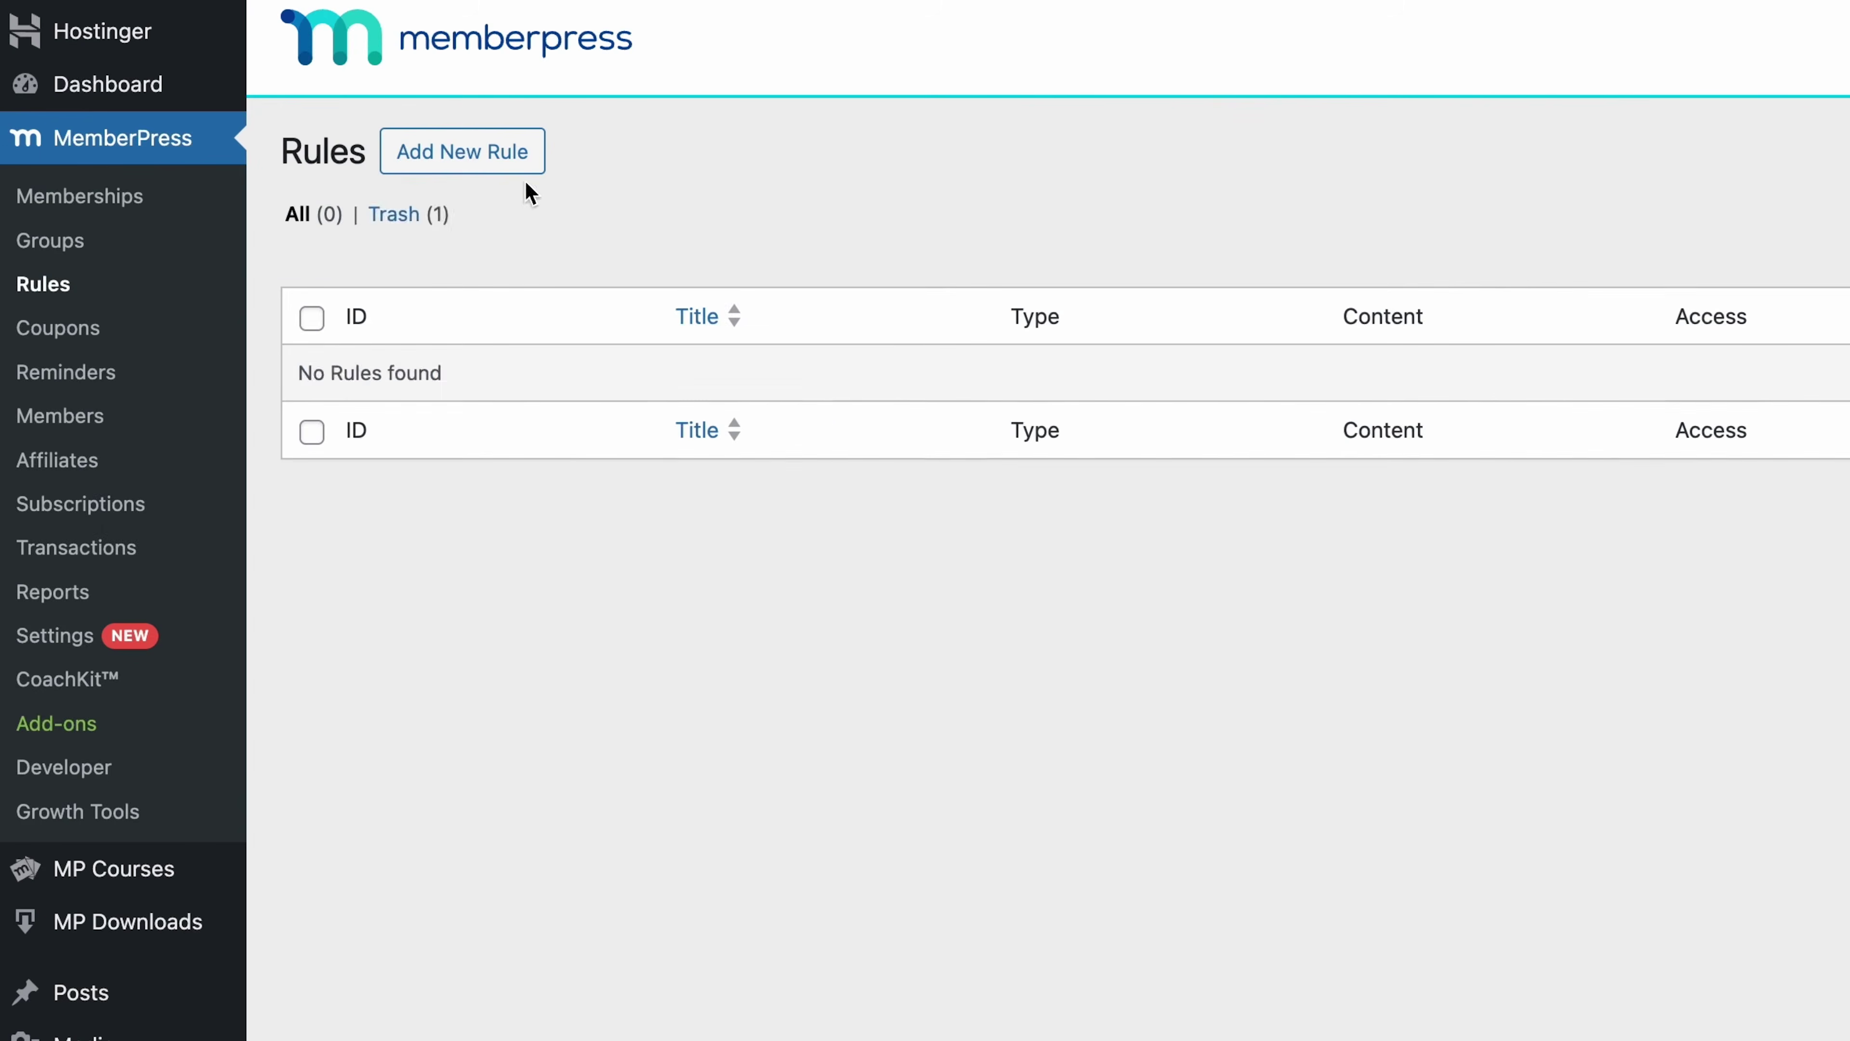
{"action": "left_click", "coordinate": [536, 175]}
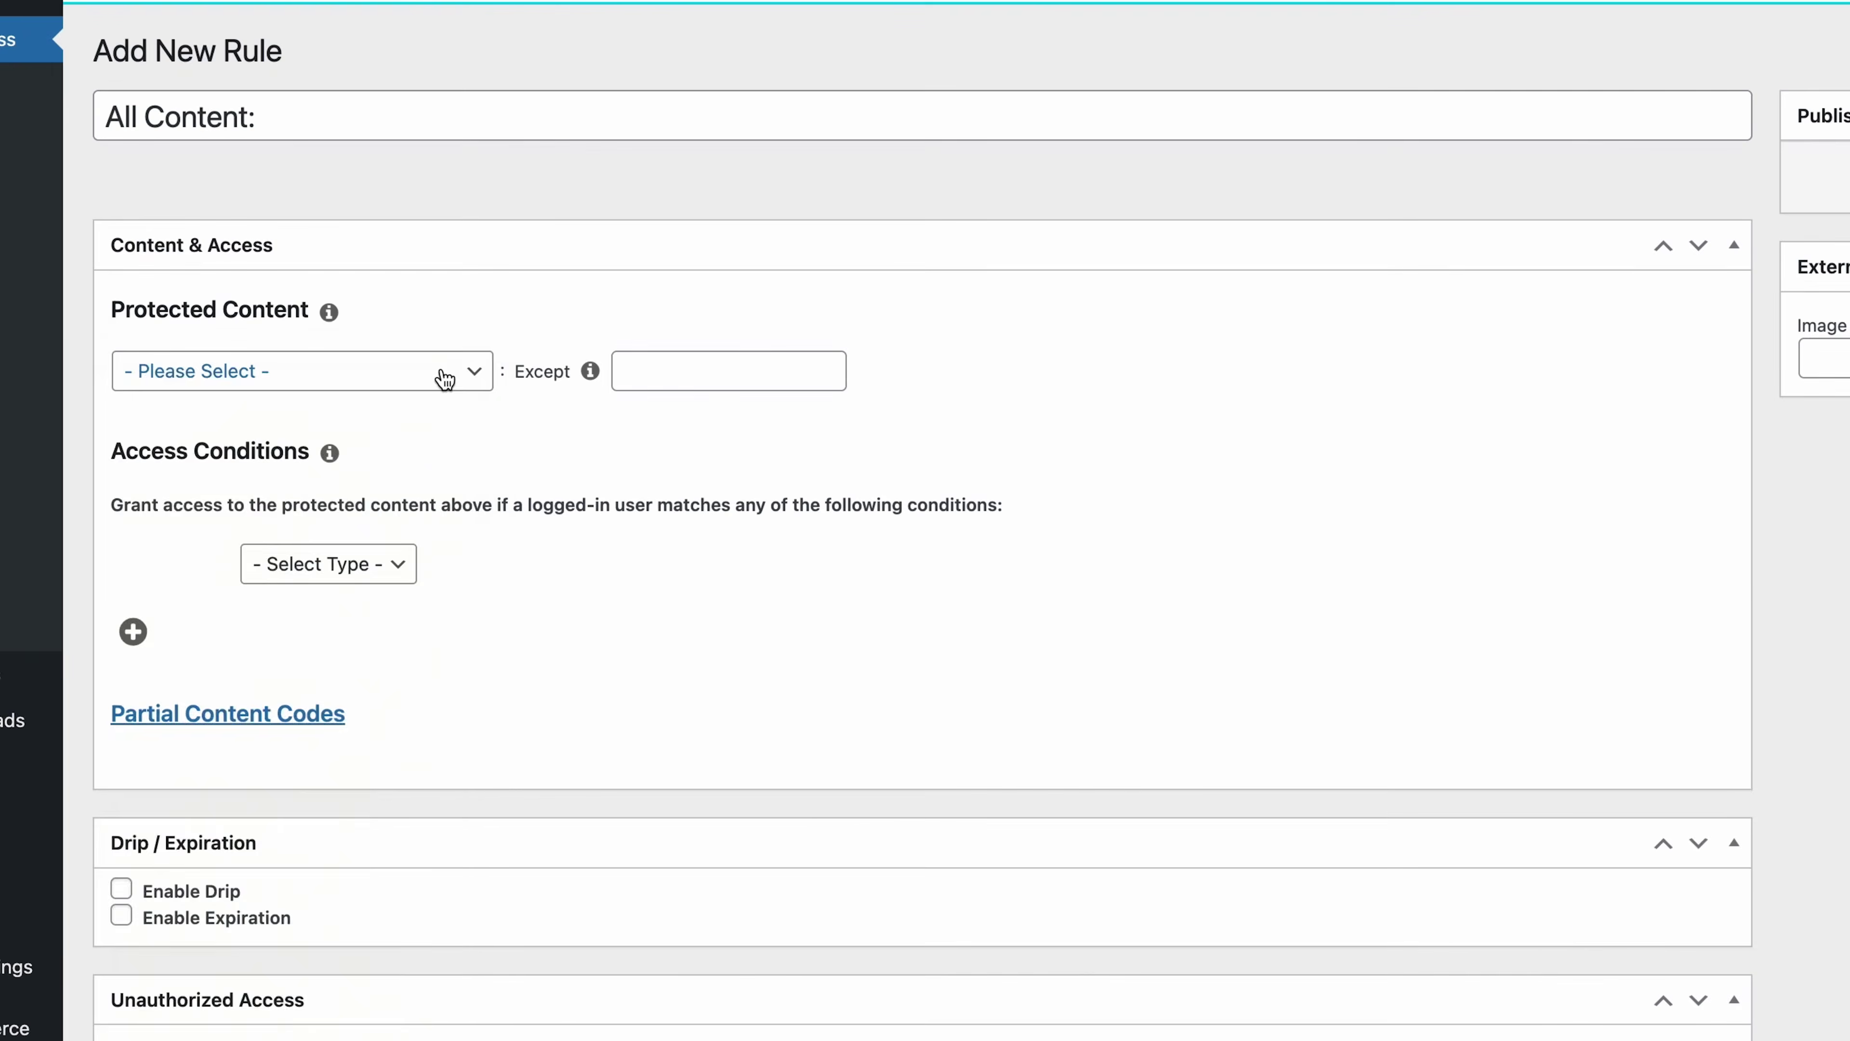
{"action": "left_click", "coordinate": [444, 378]}
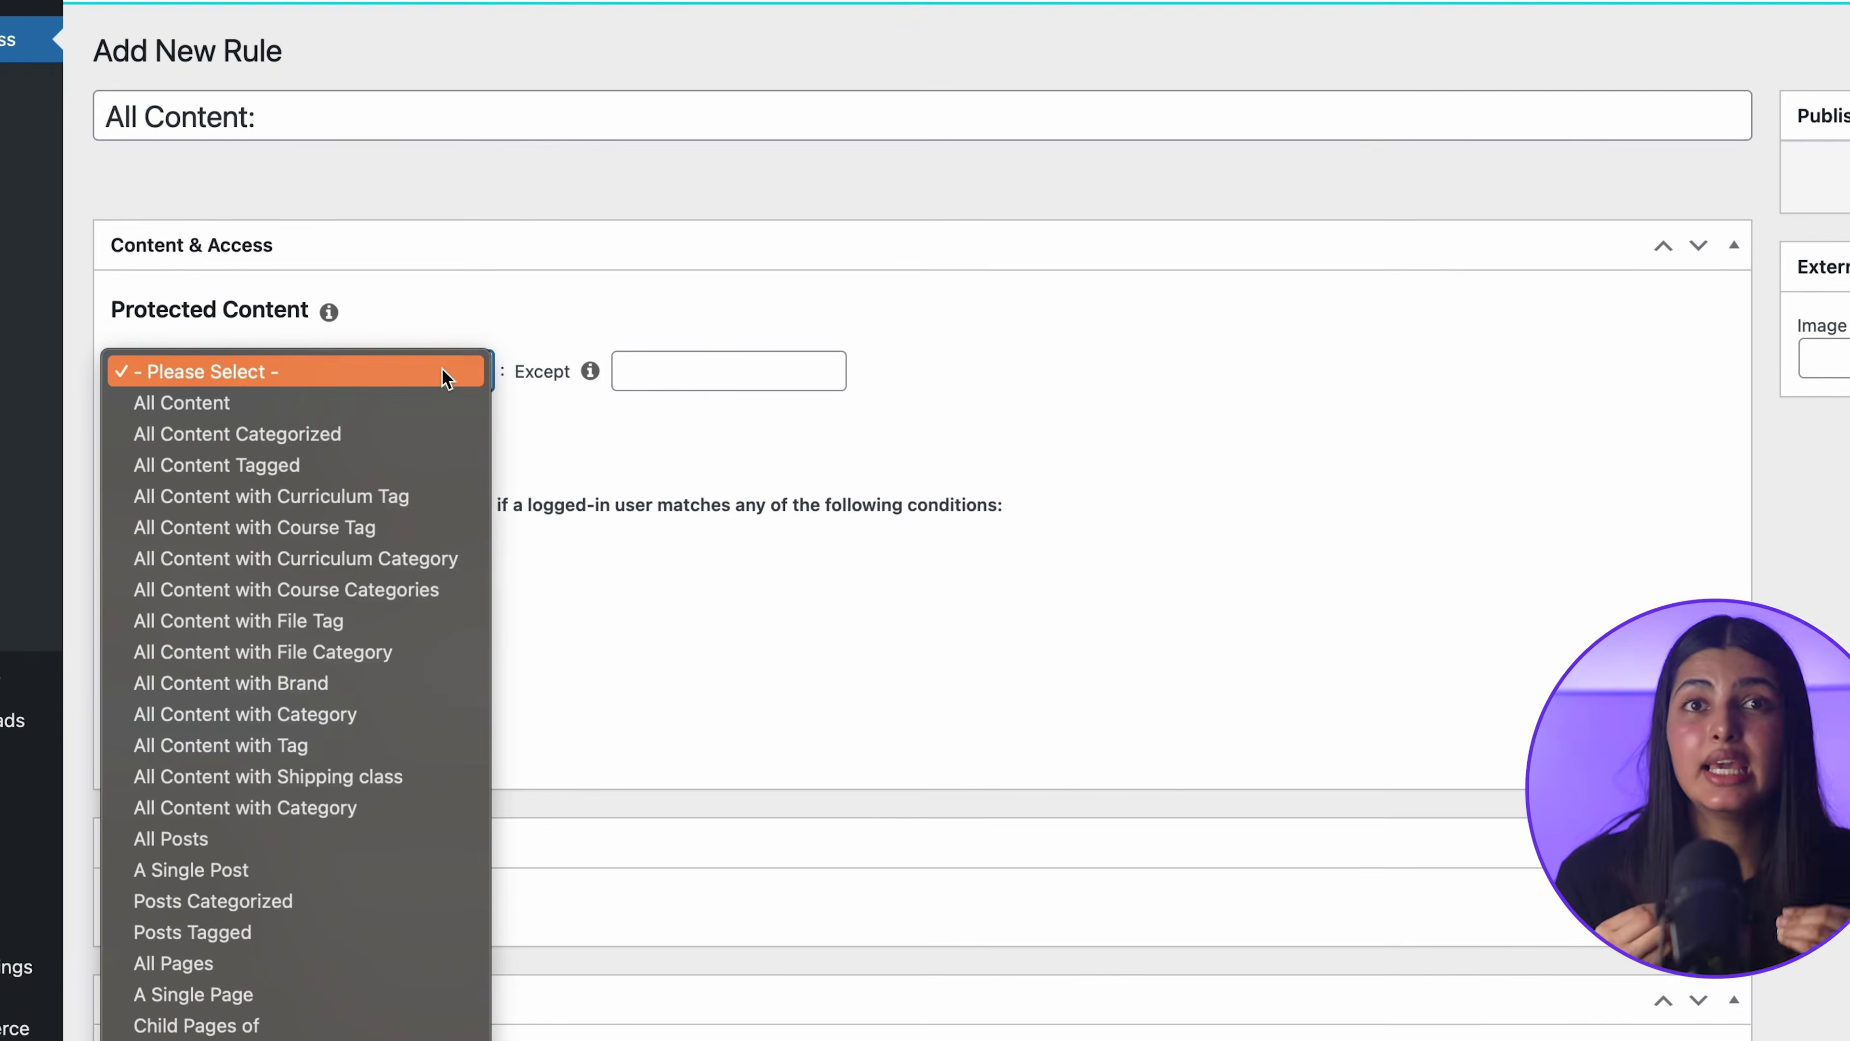
{"action": "left_click", "coordinate": [390, 1031]}
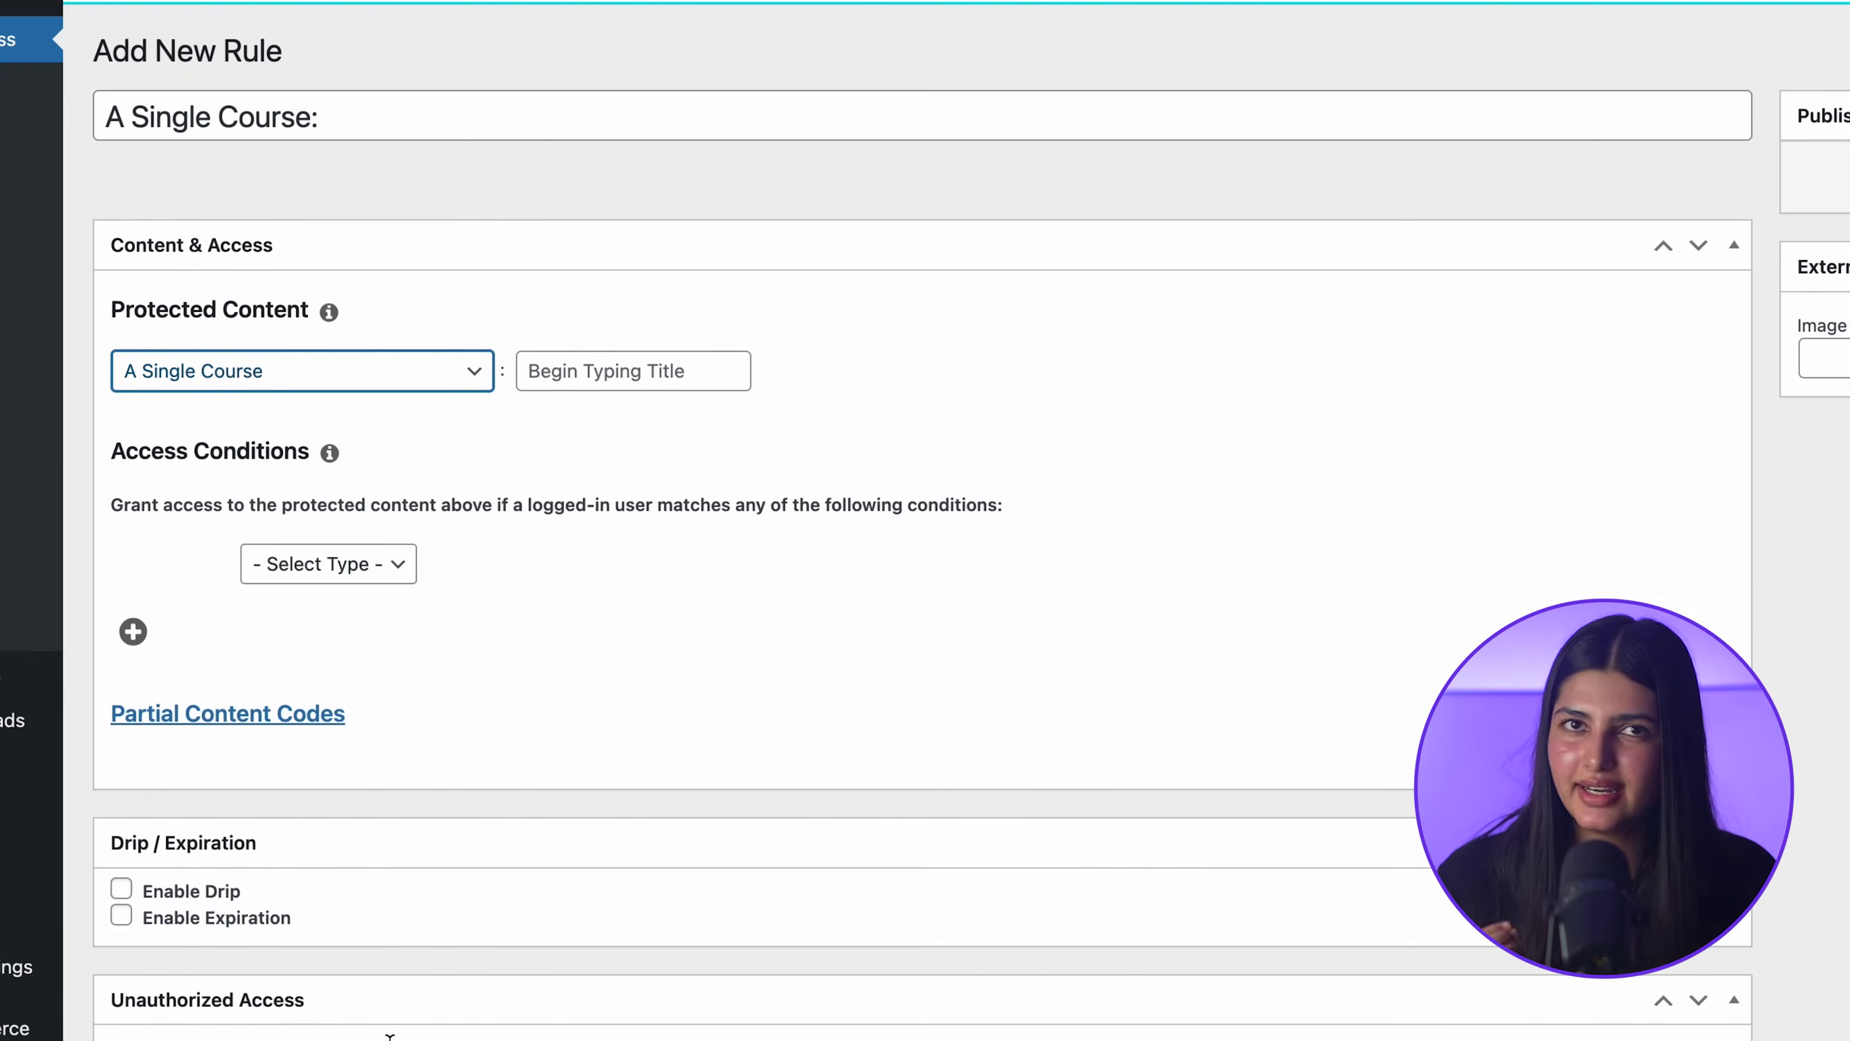
{"action": "left_click", "coordinate": [634, 371]}
{"action": "left_click", "coordinate": [736, 401]}
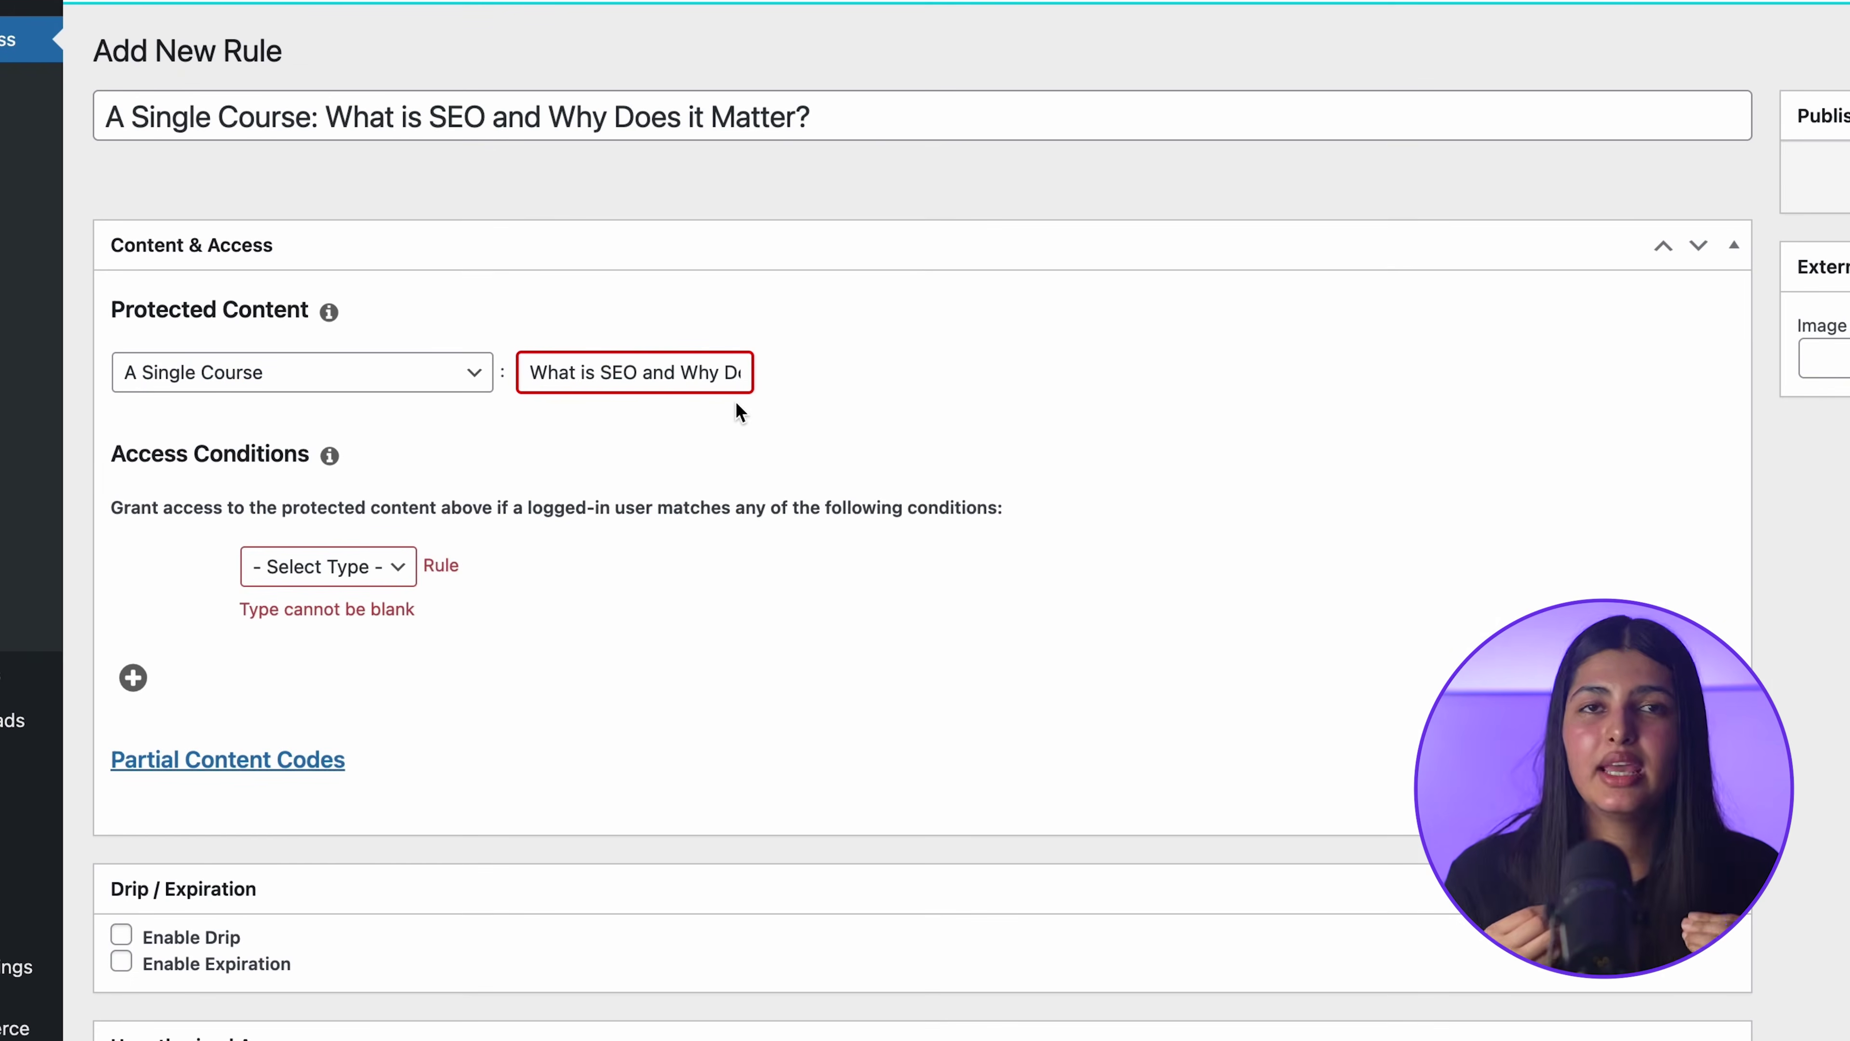
- Grant access to the protected course through the Membership "Amazing Membership for Content Creators" and save the rule
{"action": "left_click", "coordinate": [399, 567]}
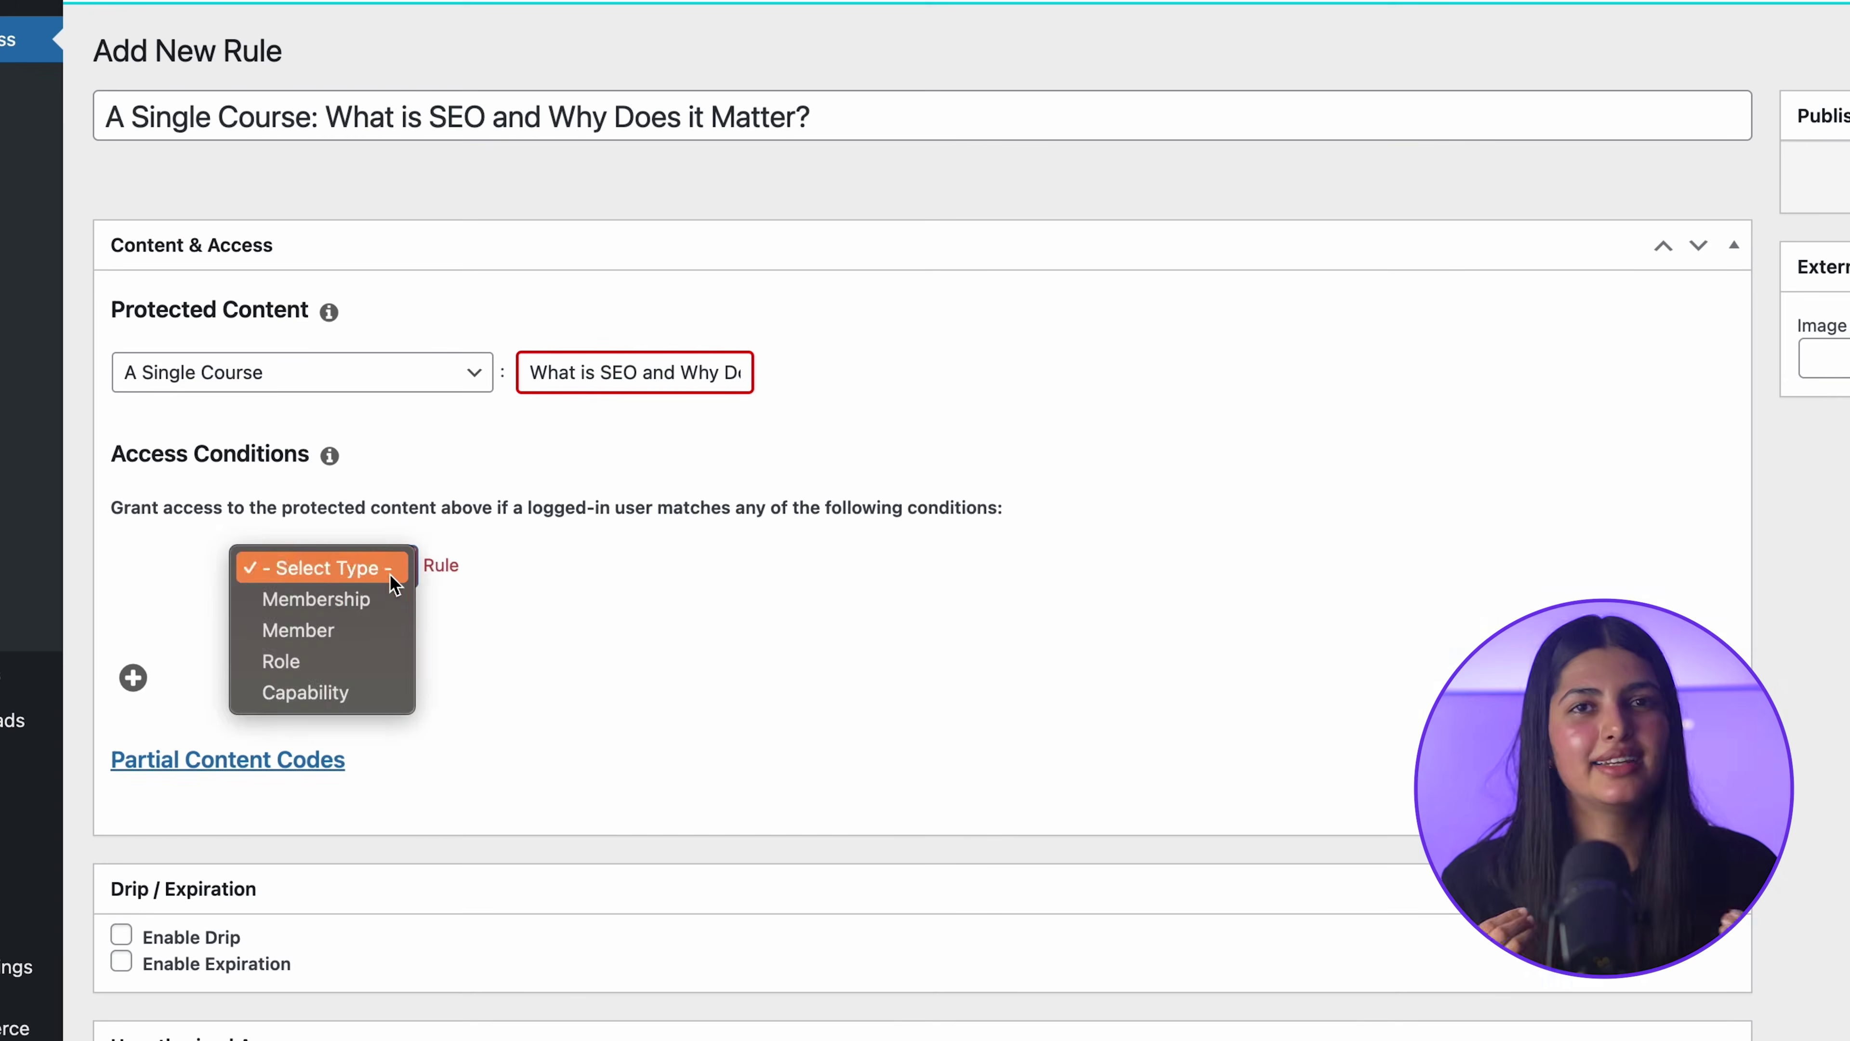
{"action": "left_click", "coordinate": [381, 599]}
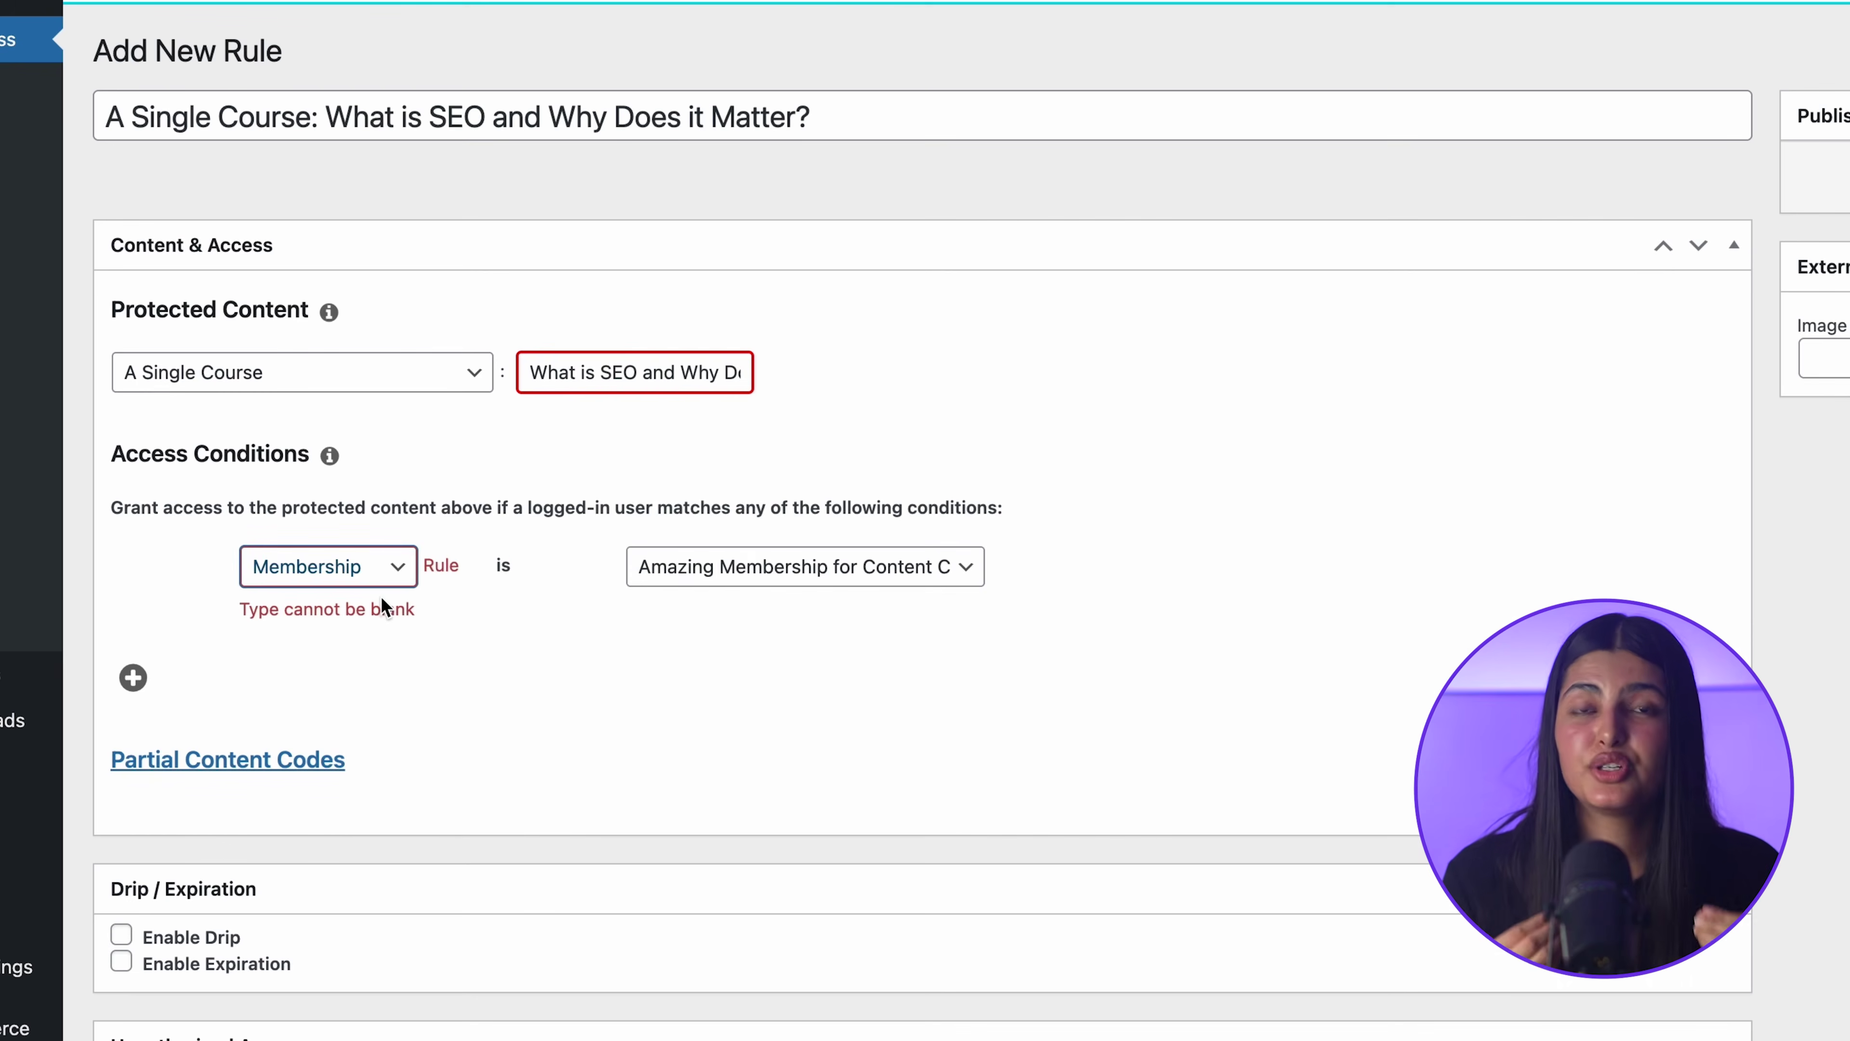
{"action": "left_click", "coordinate": [388, 626]}
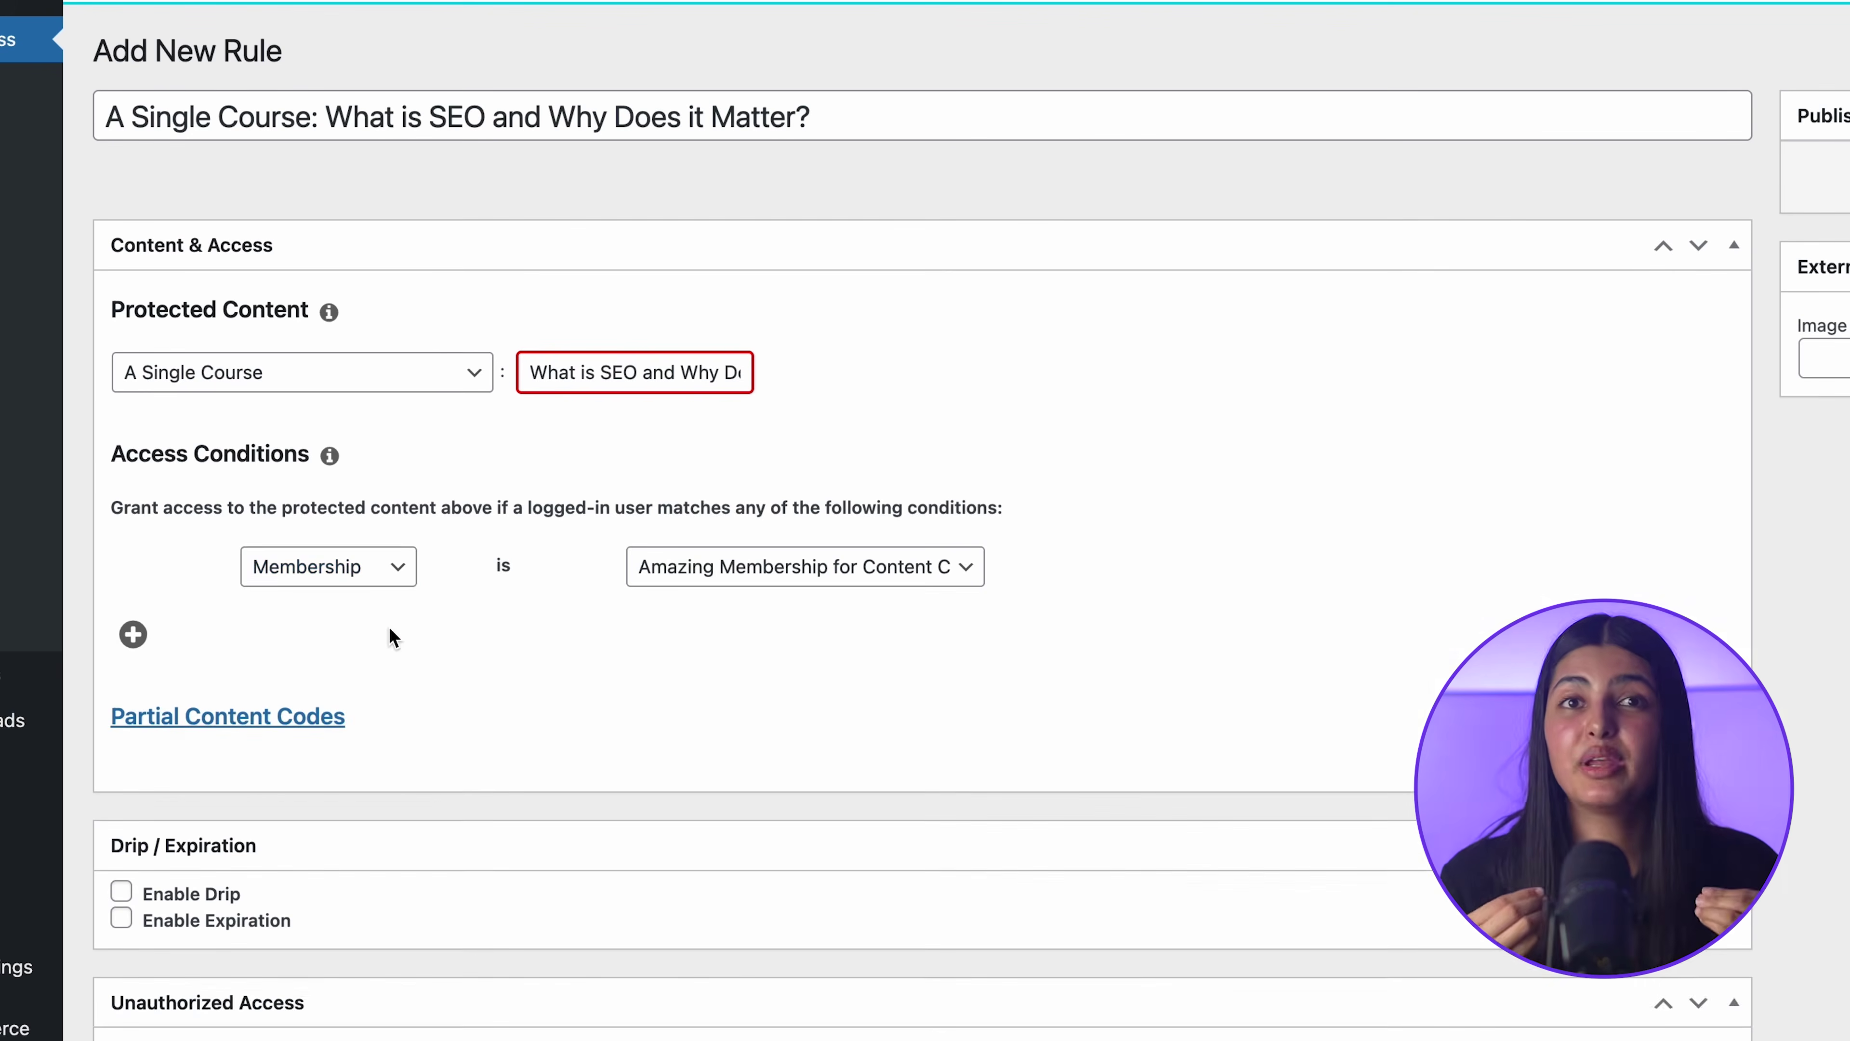
{"action": "scroll", "coordinate": [389, 626], "scroll_direction": "down", "scroll_amount": 5}
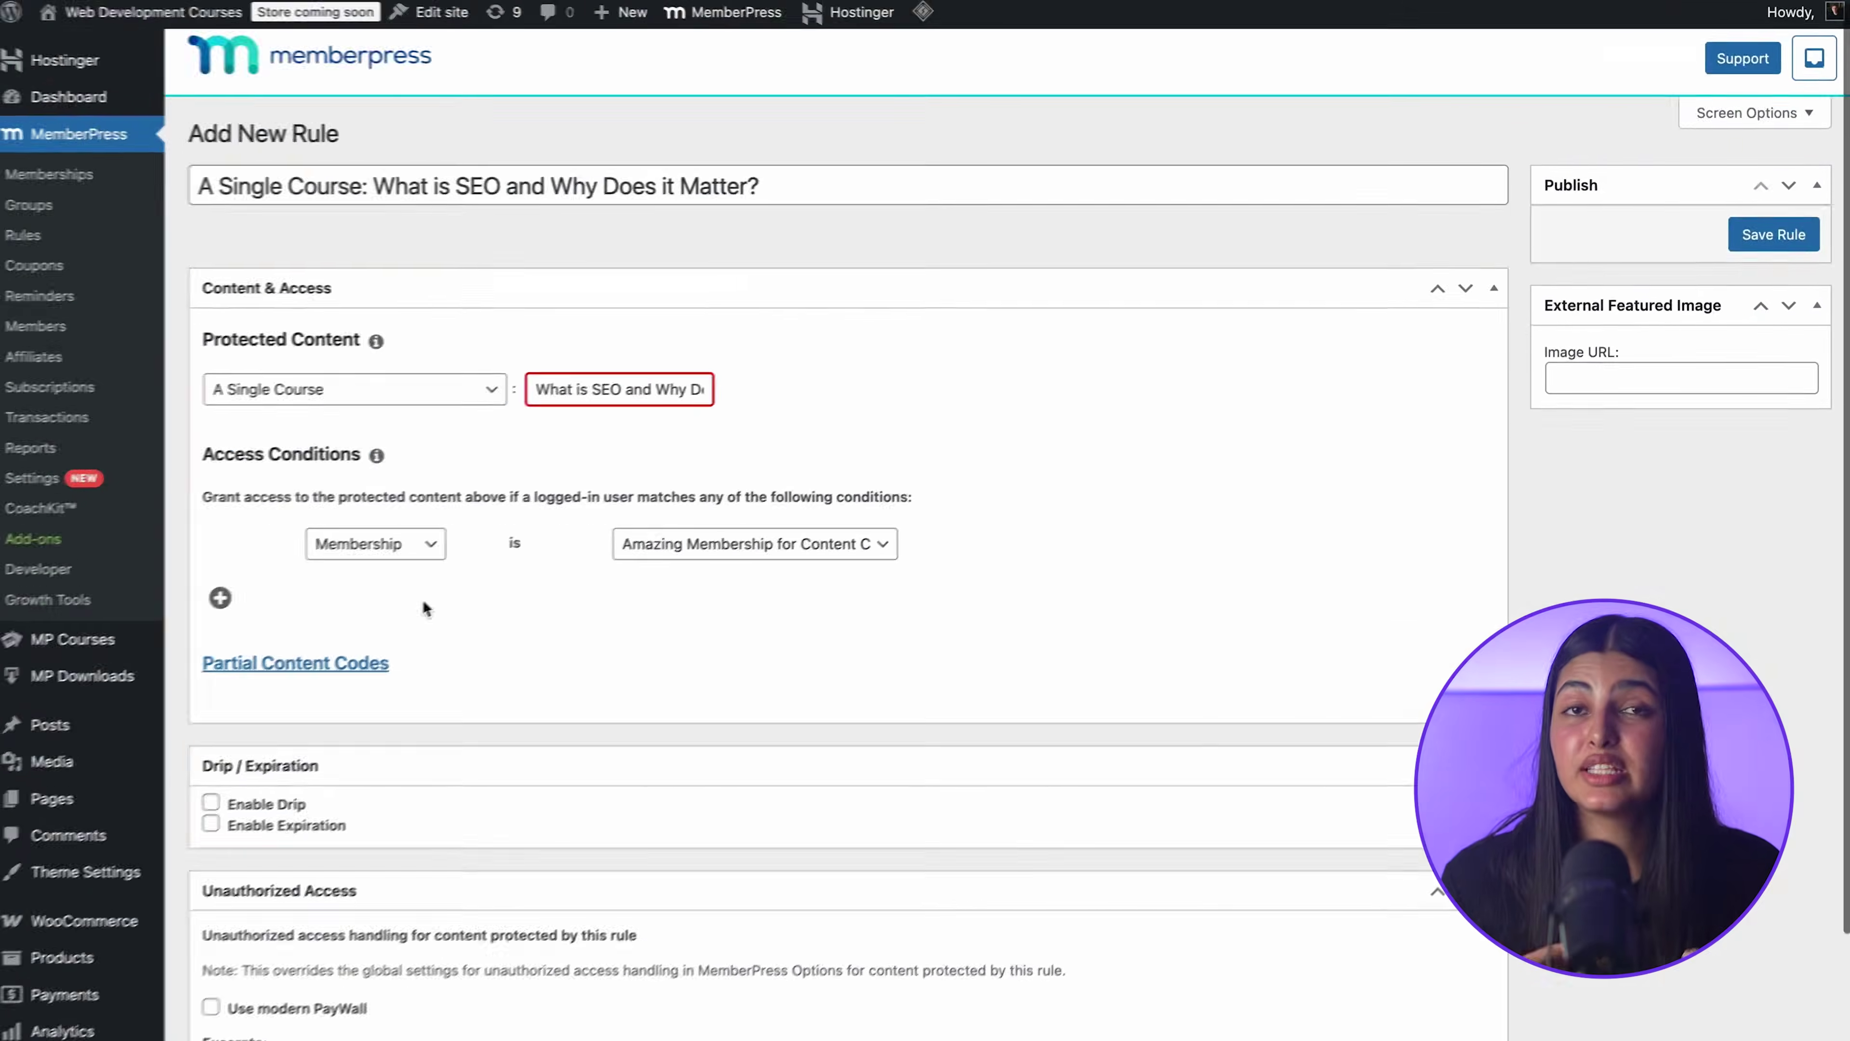
{"action": "left_click", "coordinate": [1809, 239]}
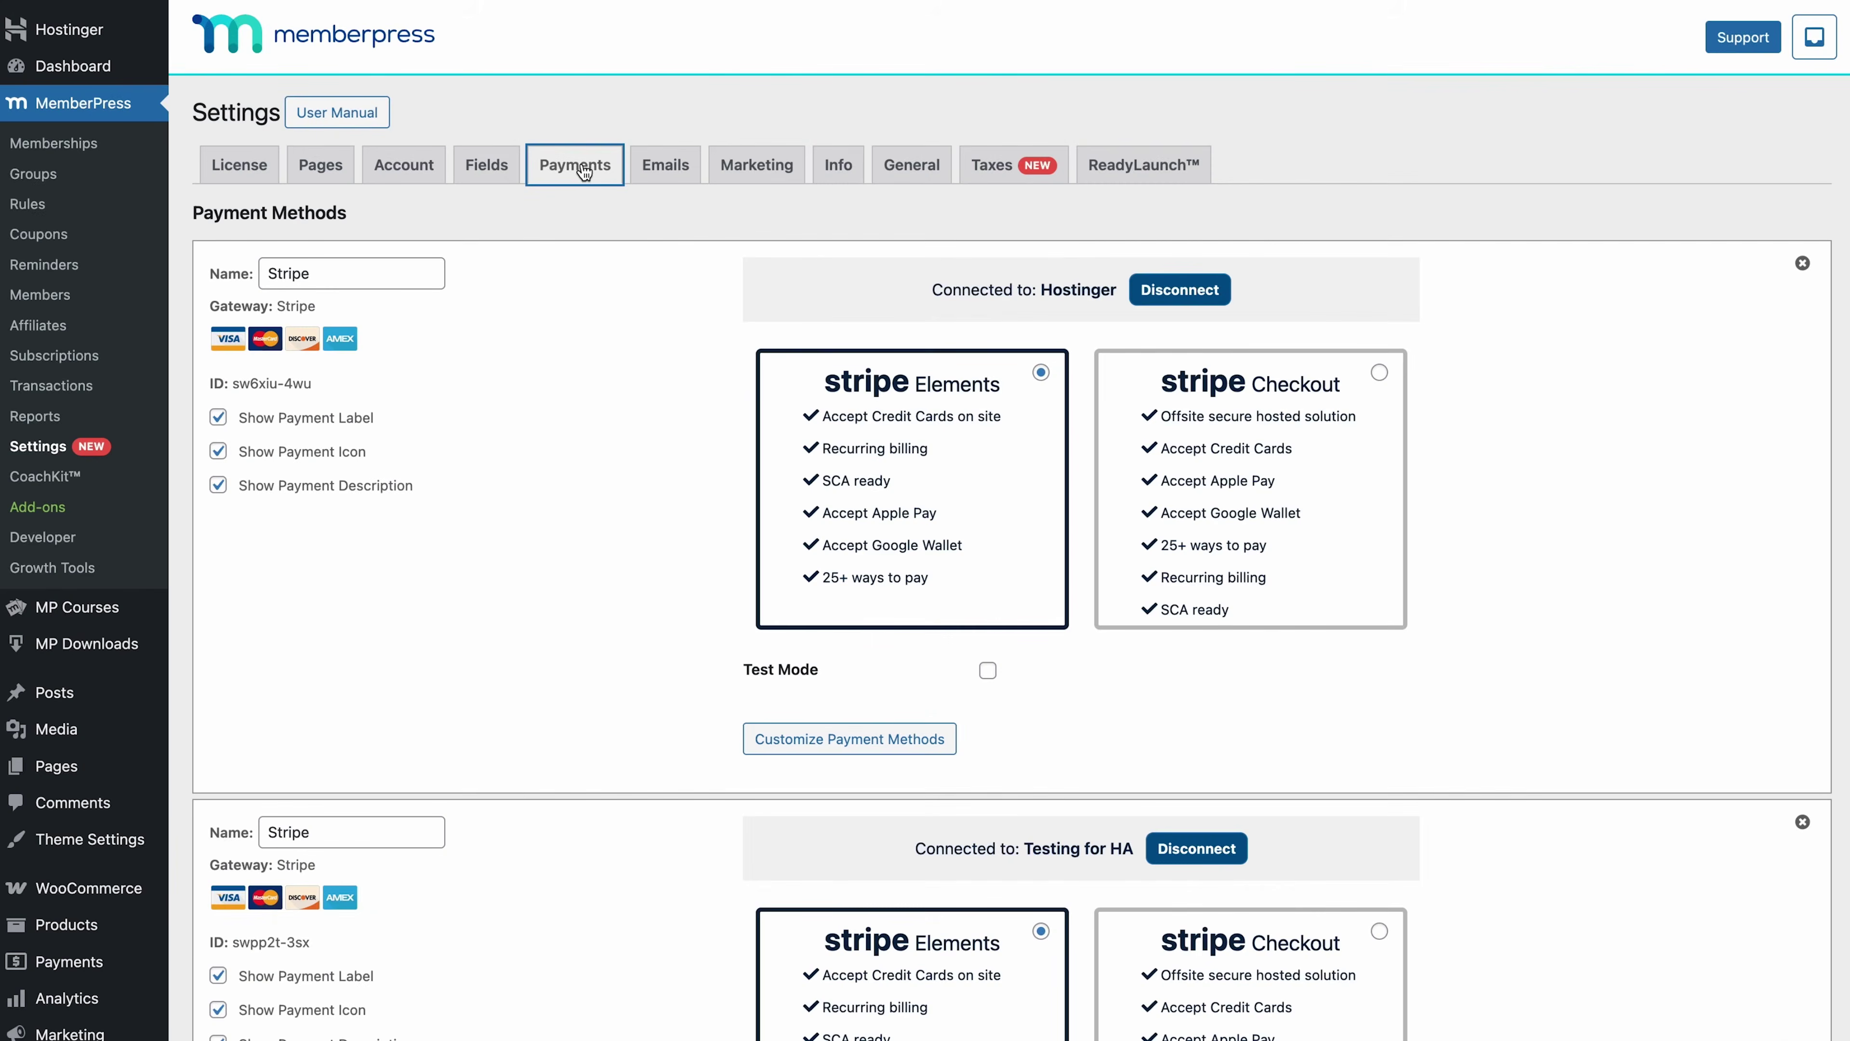
- Add another payment method in the MemberPress payment settings with Stripe (Recommended) as its gateway
{"action": "scroll", "coordinate": [569, 310], "scroll_direction": "down", "scroll_amount": 5}
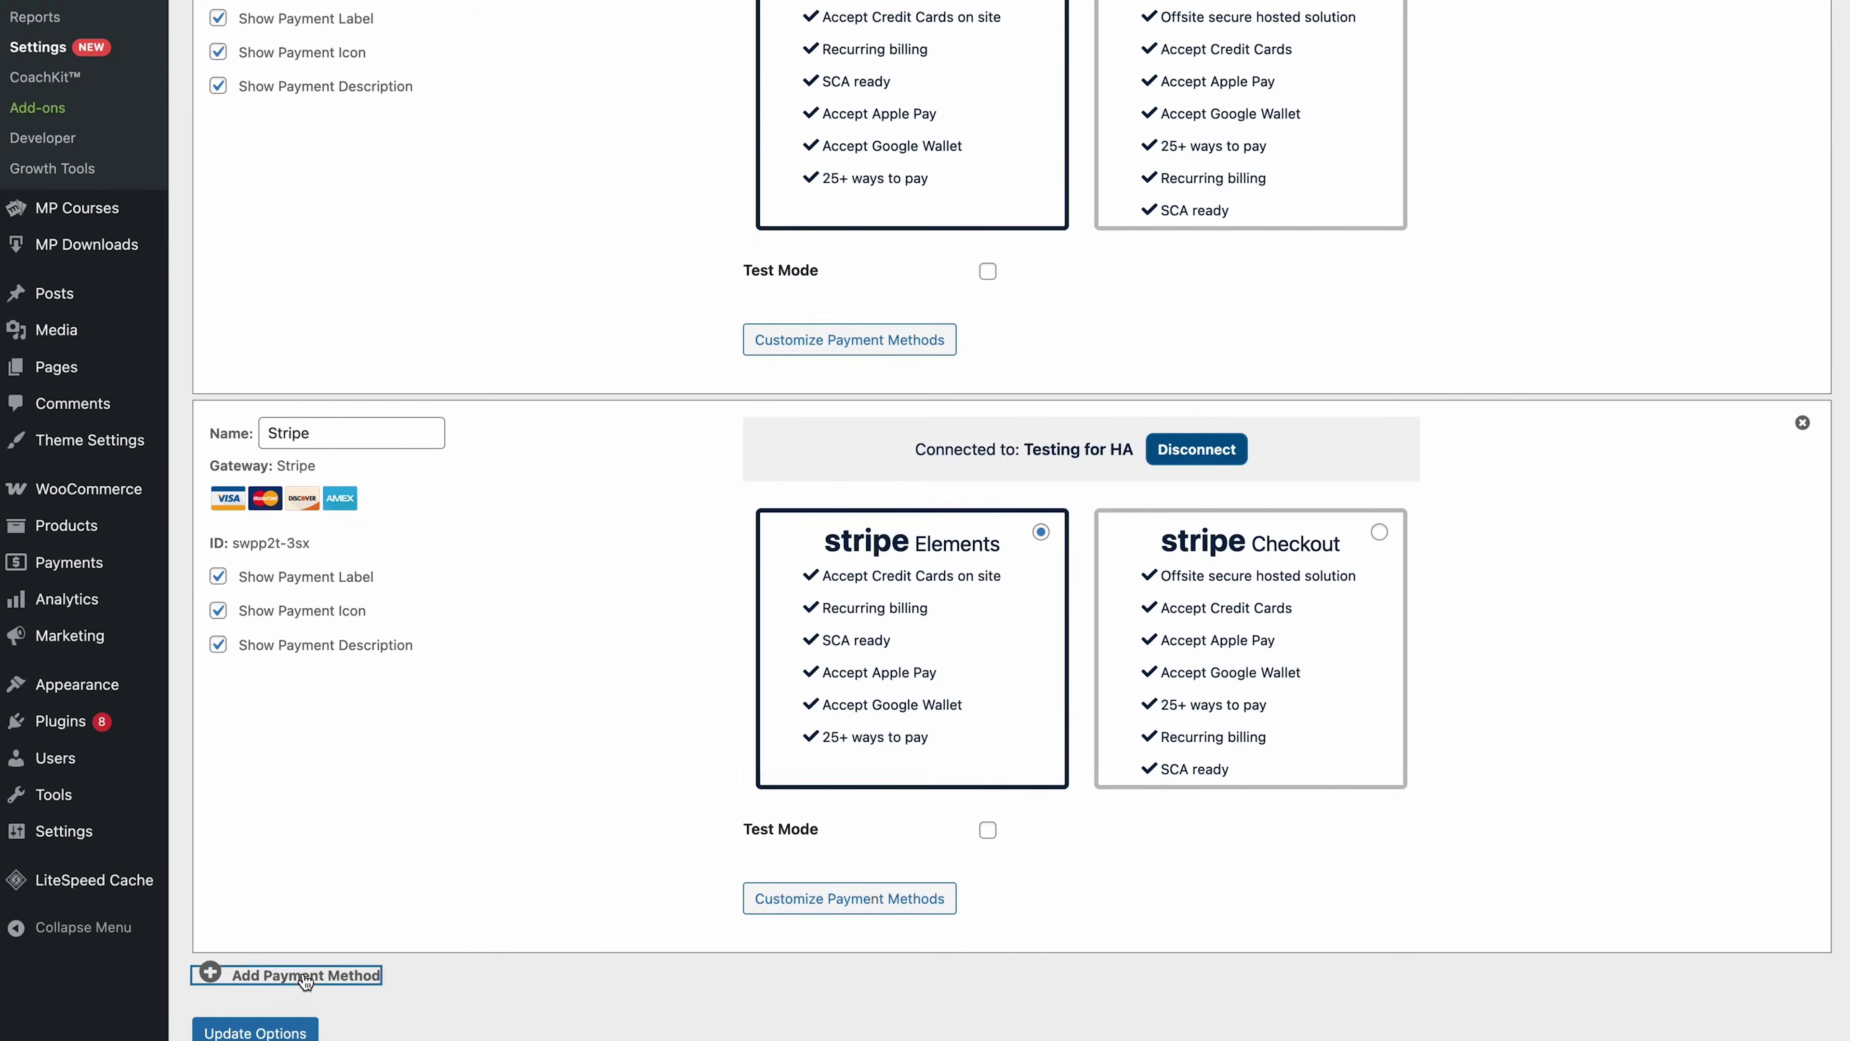
{"action": "left_click", "coordinate": [304, 977]}
{"action": "scroll", "coordinate": [305, 979], "scroll_direction": "down", "scroll_amount": 10}
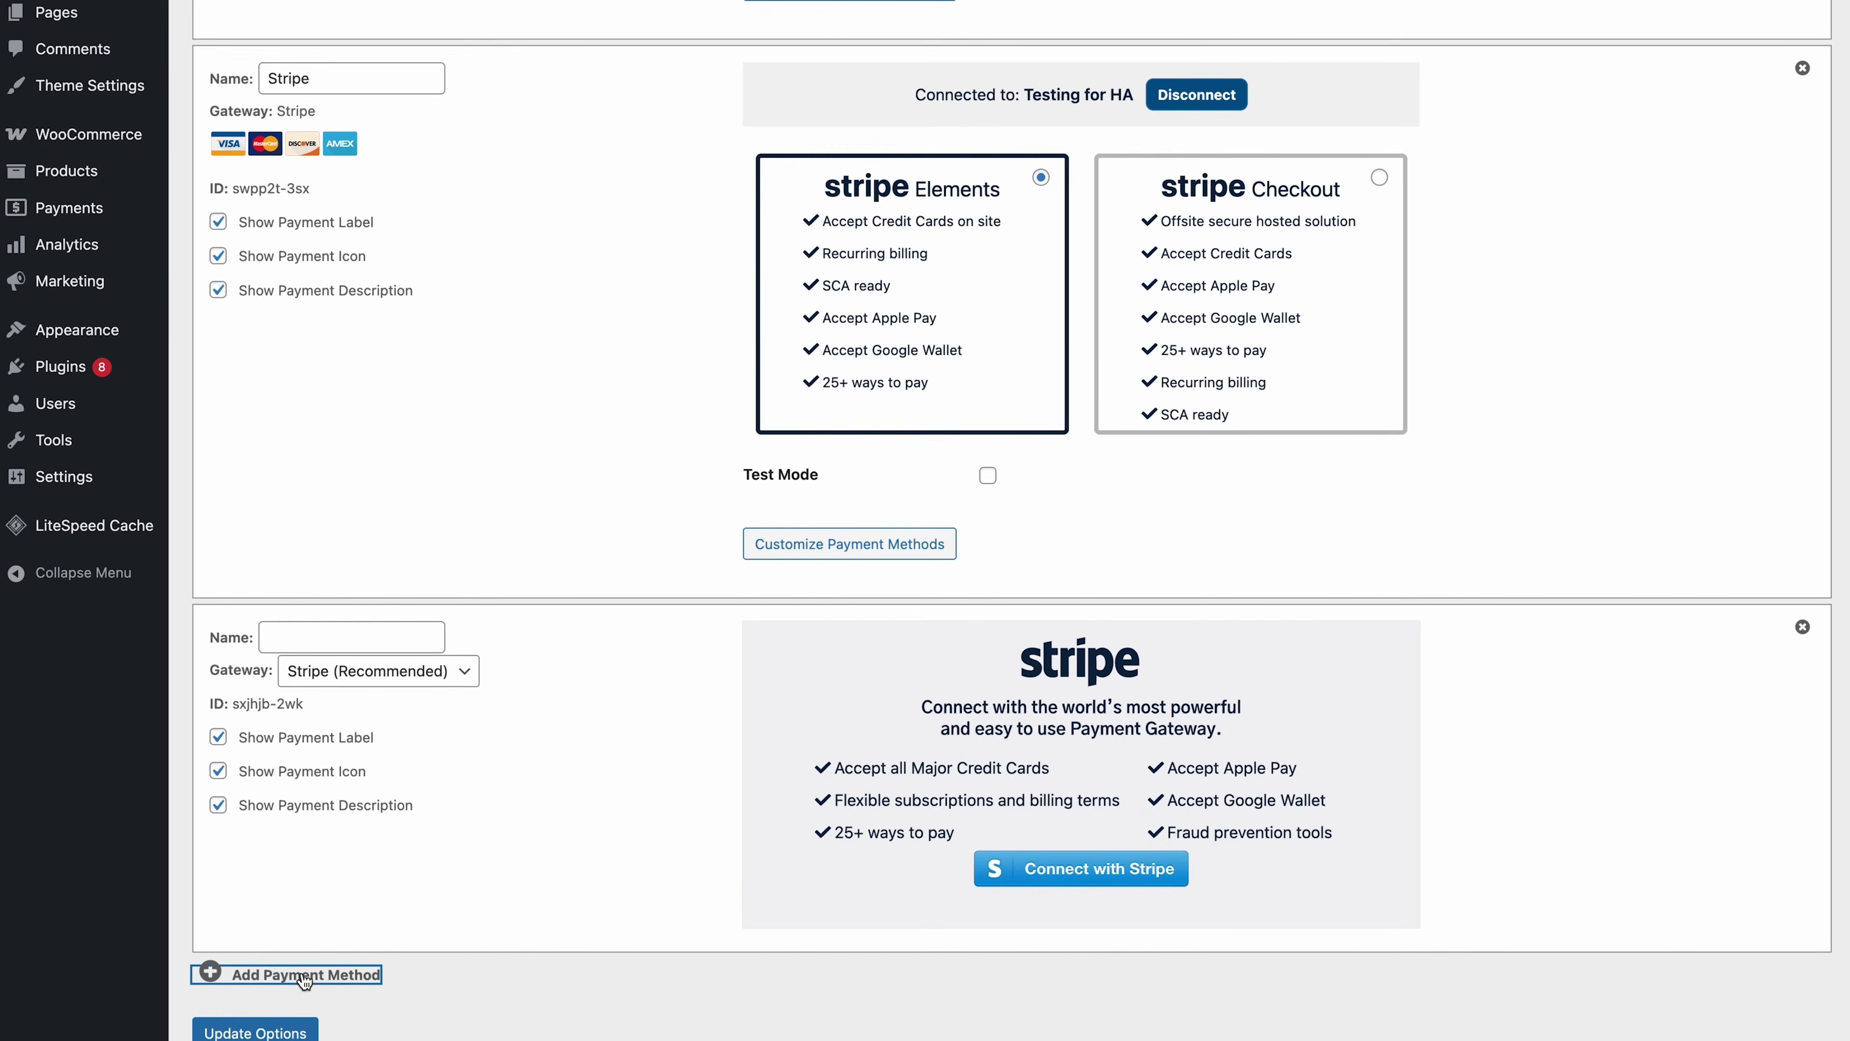
{"action": "left_click", "coordinate": [464, 678]}
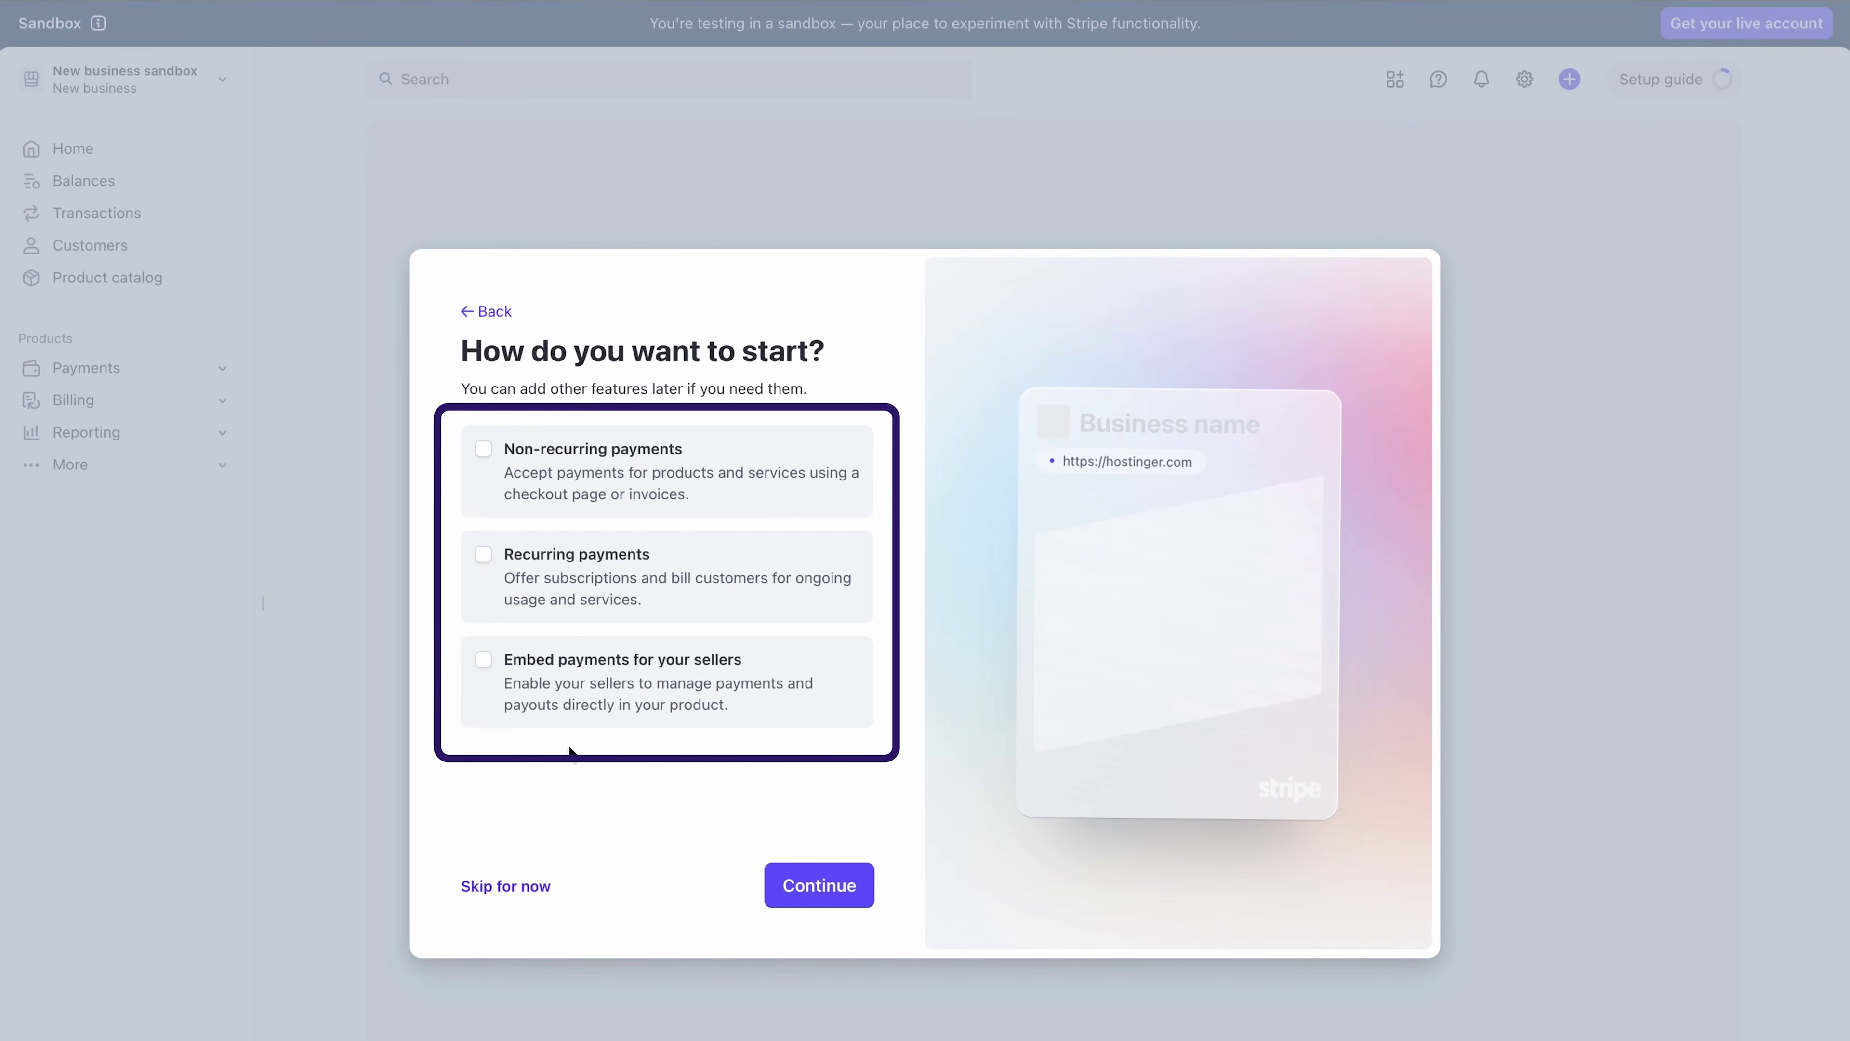
- Choose Non-recurring payments as the way to start in the Stripe account setup and continue
{"action": "left_click", "coordinate": [643, 506]}
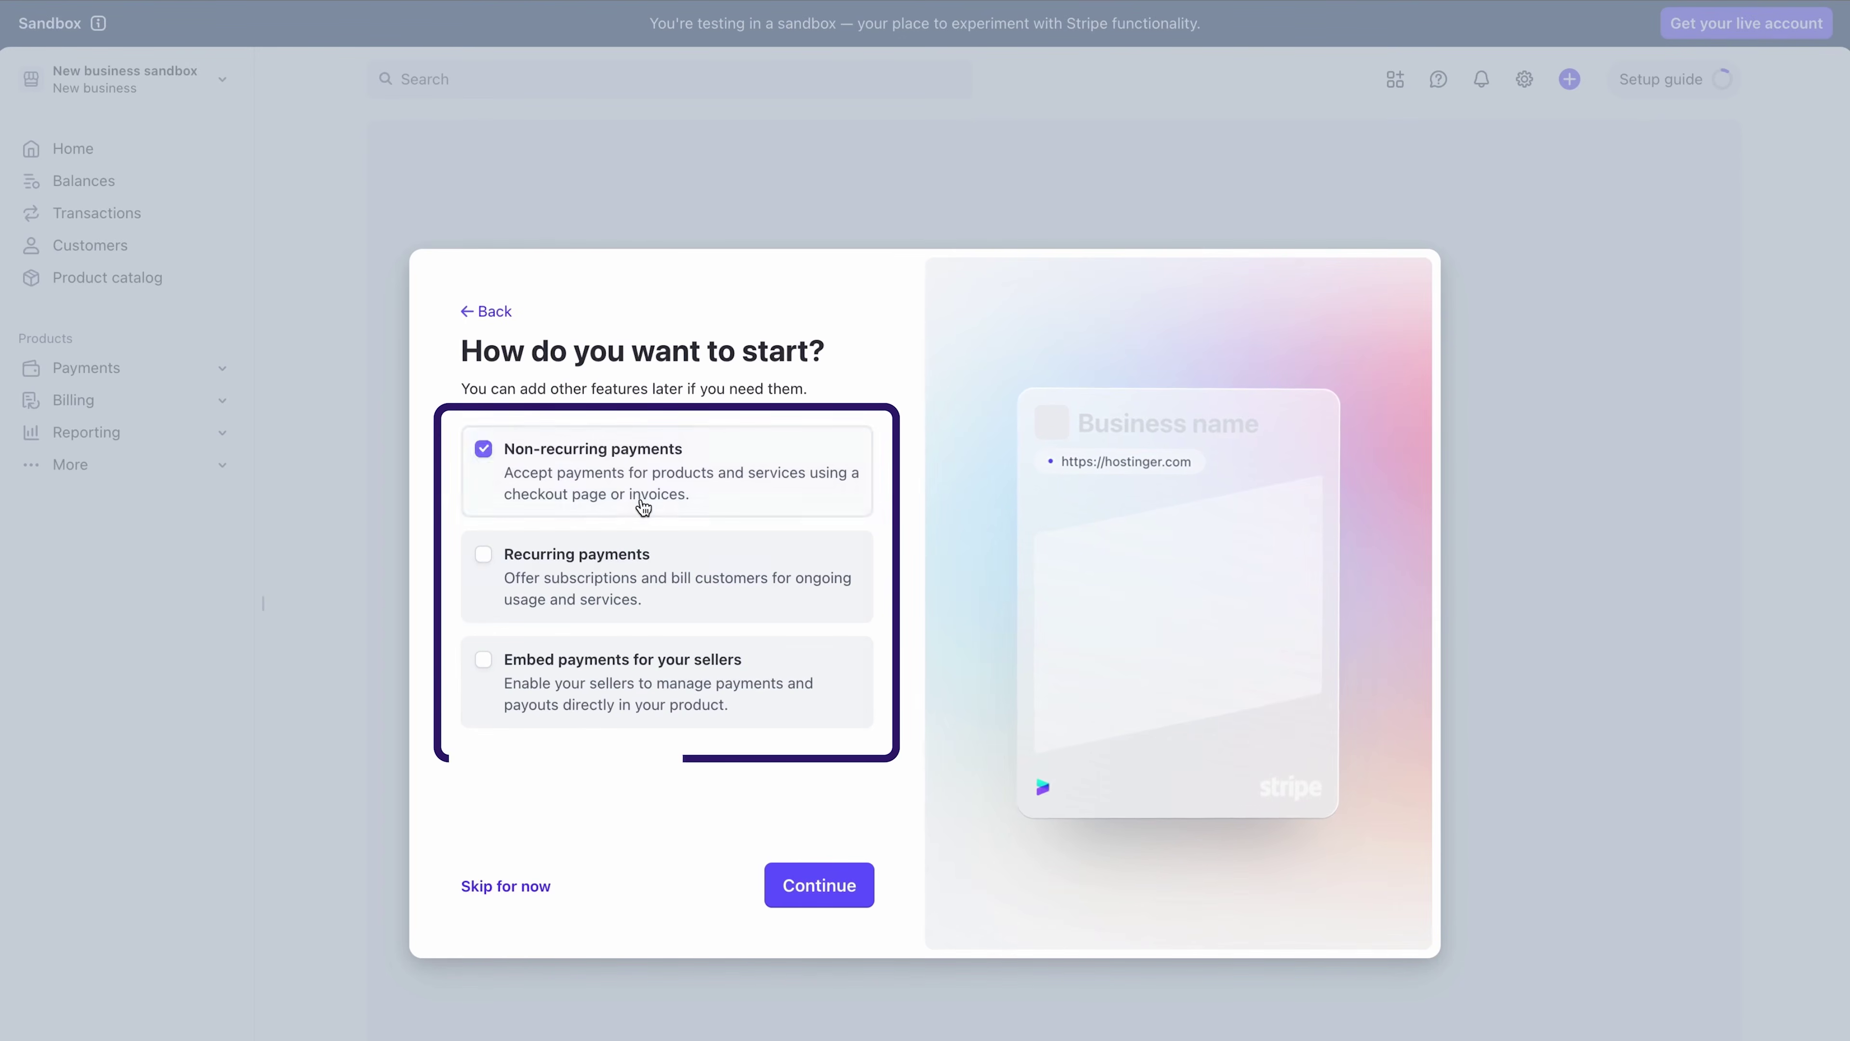
{"action": "left_click", "coordinate": [819, 875]}
{"action": "left_click", "coordinate": [763, 885]}
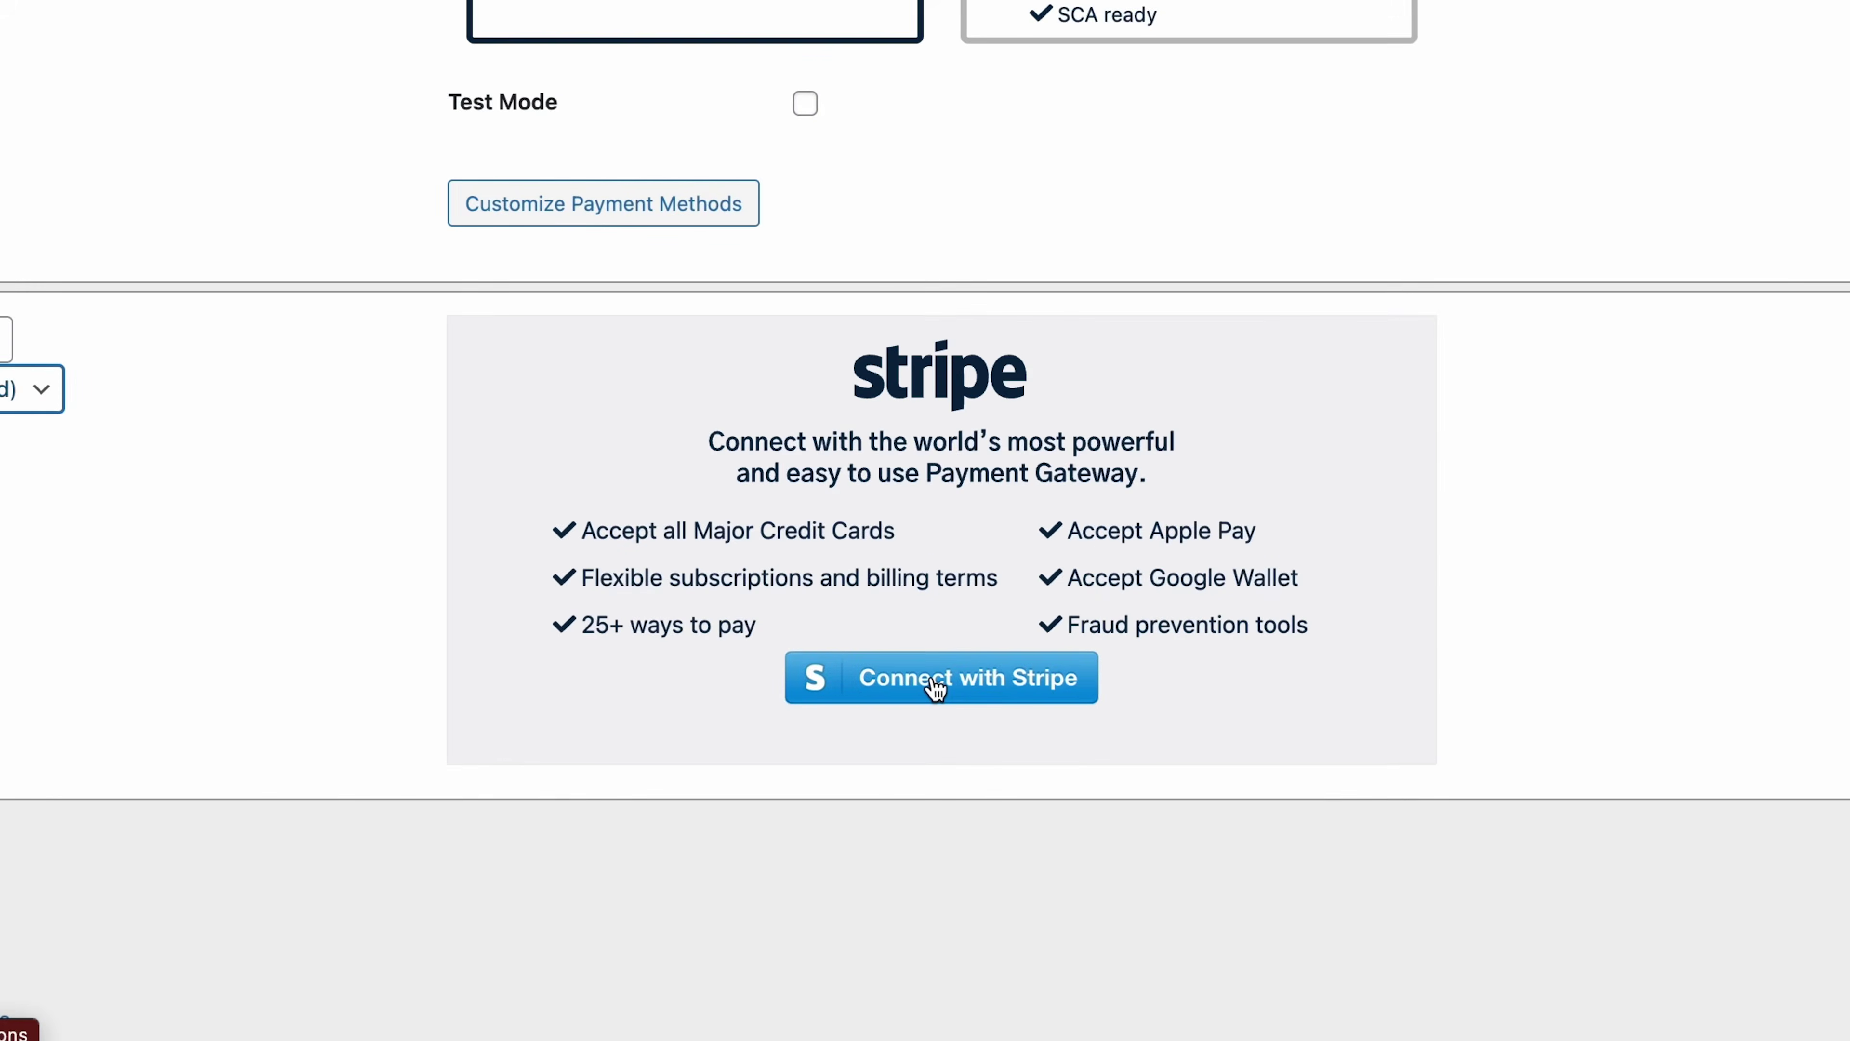
- Start connecting the new payment method to Stripe and look through the personal details verification form
{"action": "left_click", "coordinate": [937, 687]}
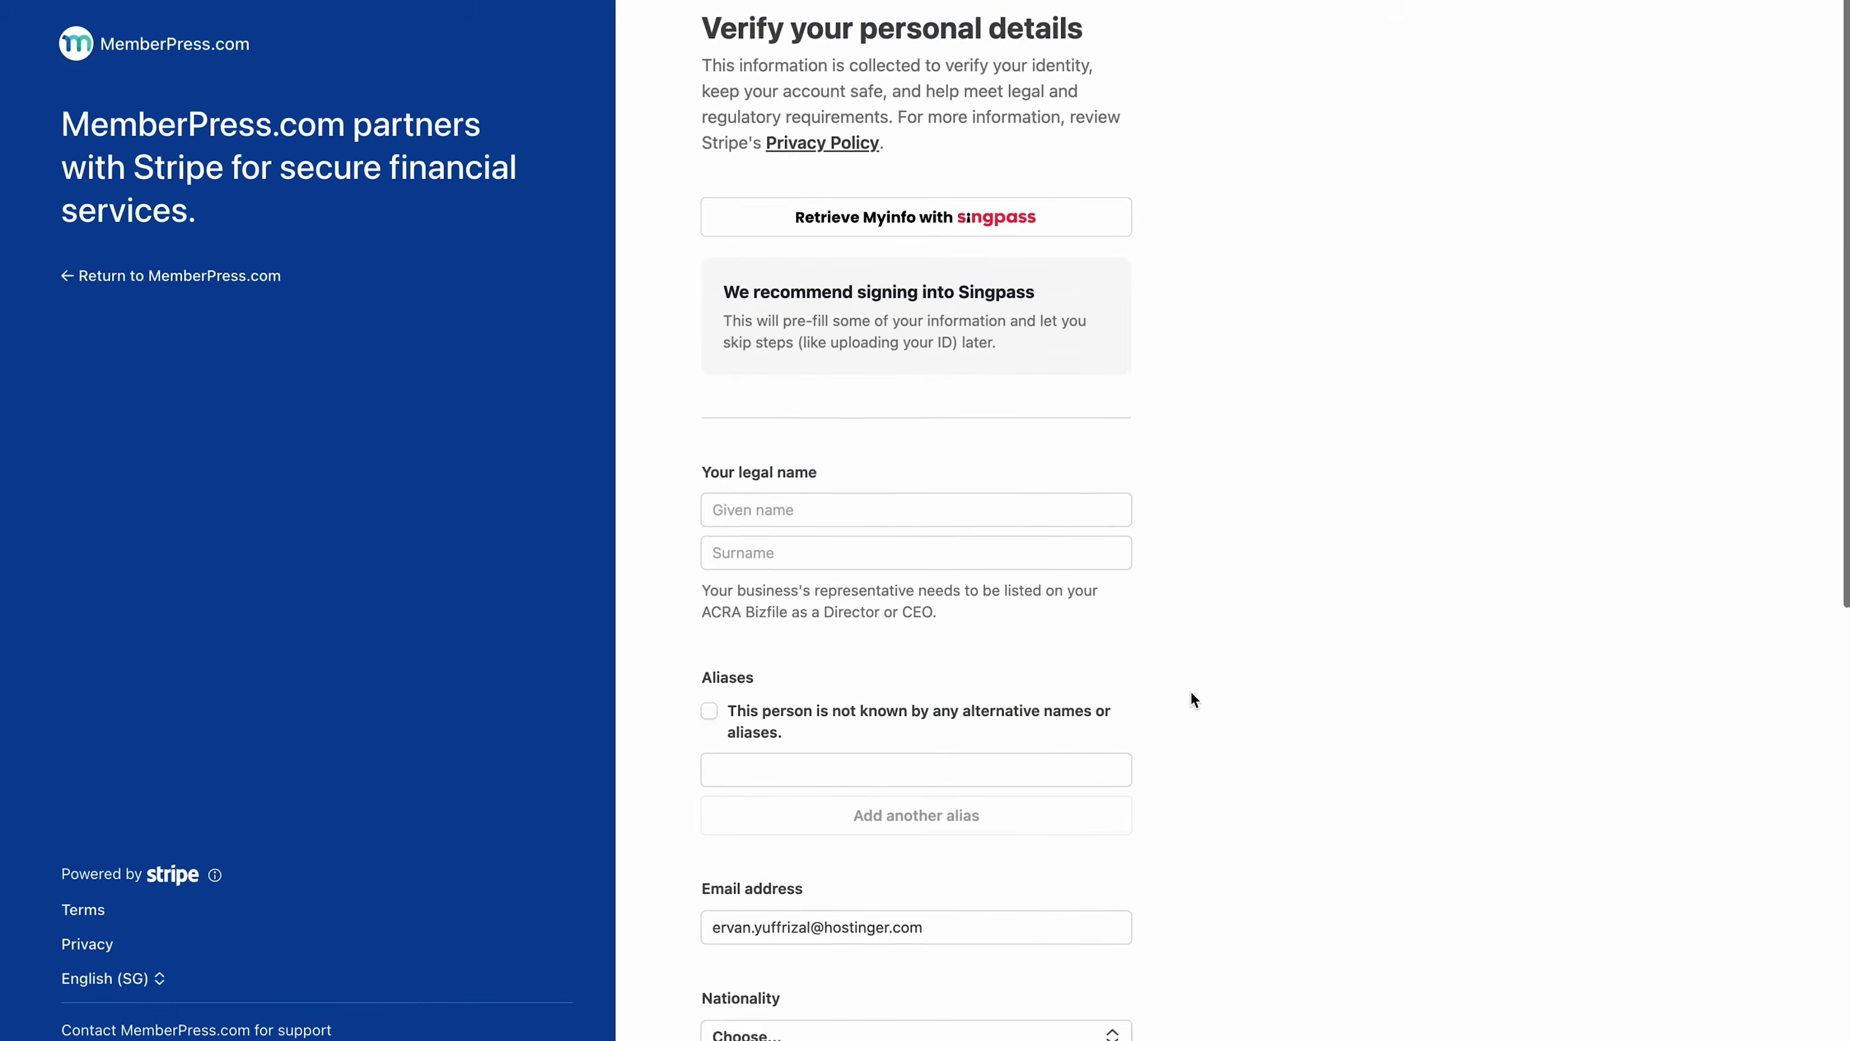
{"action": "scroll", "coordinate": [1192, 697], "scroll_direction": "down", "scroll_amount": 8}
{"action": "scroll", "coordinate": [1191, 691], "scroll_direction": "down", "scroll_amount": 4}
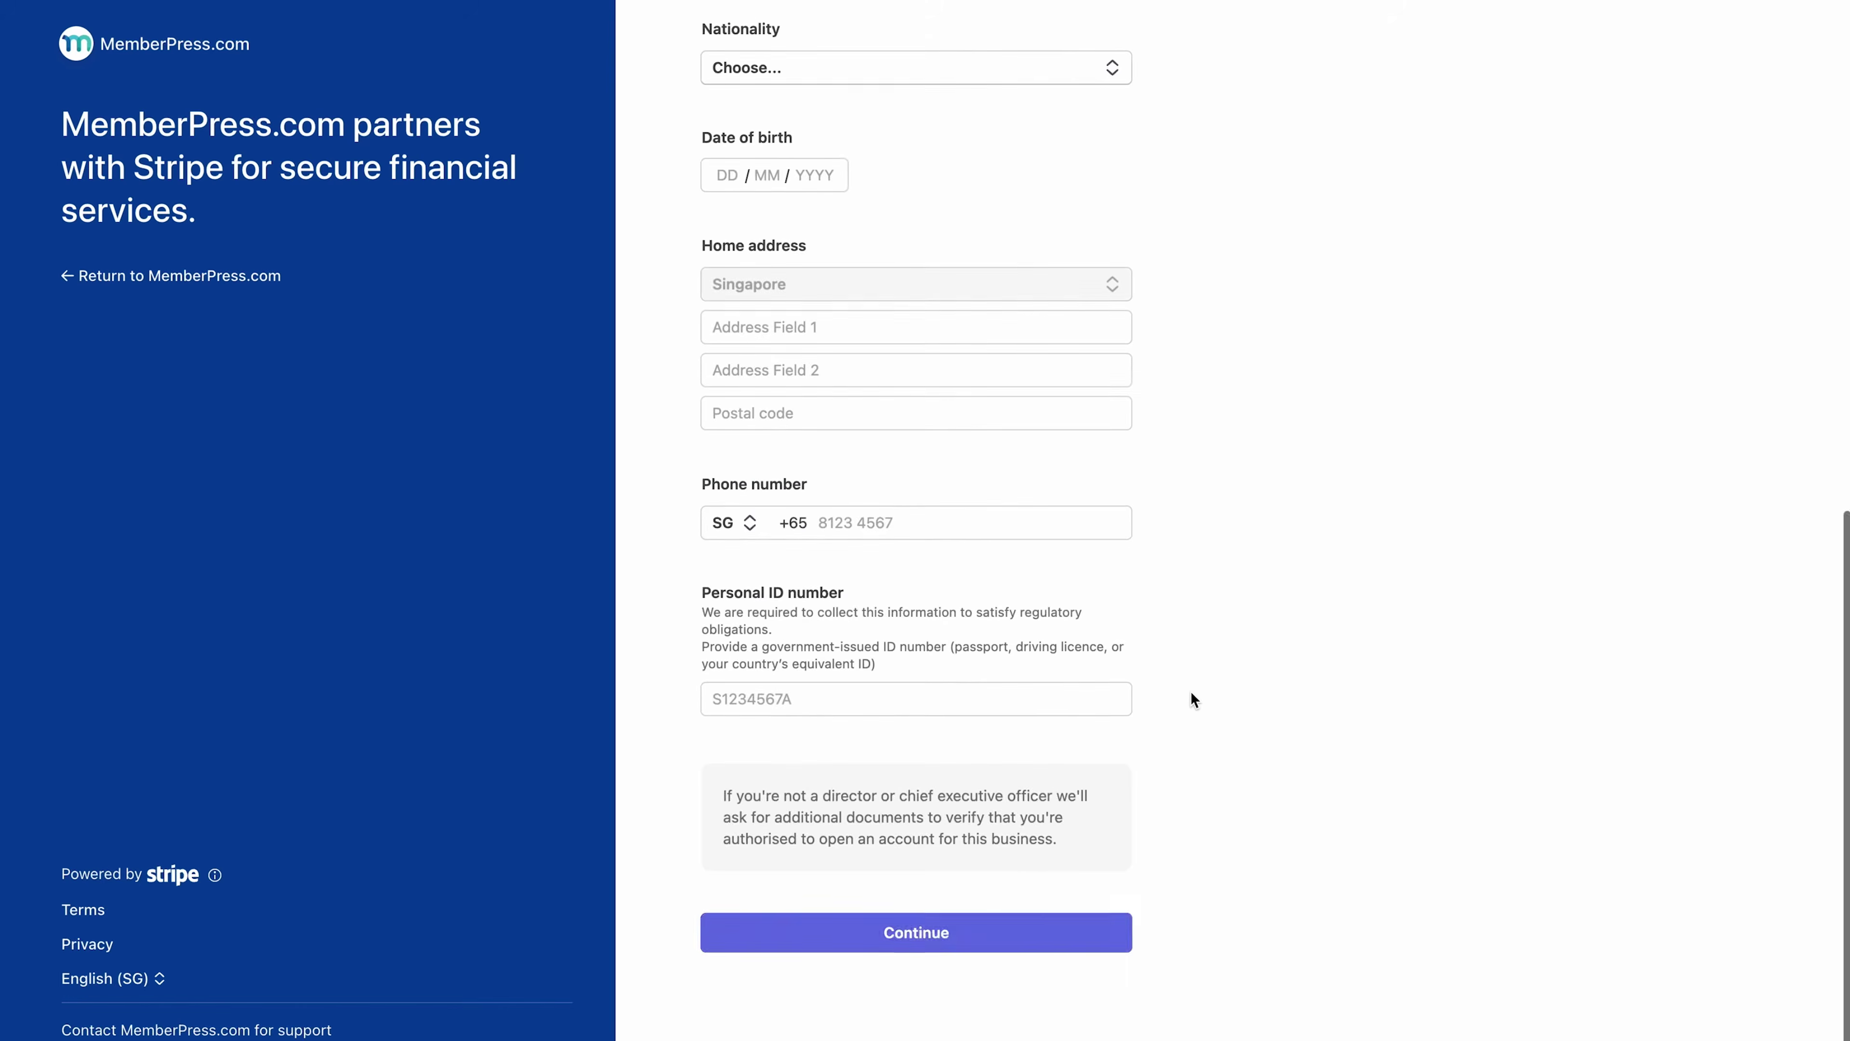